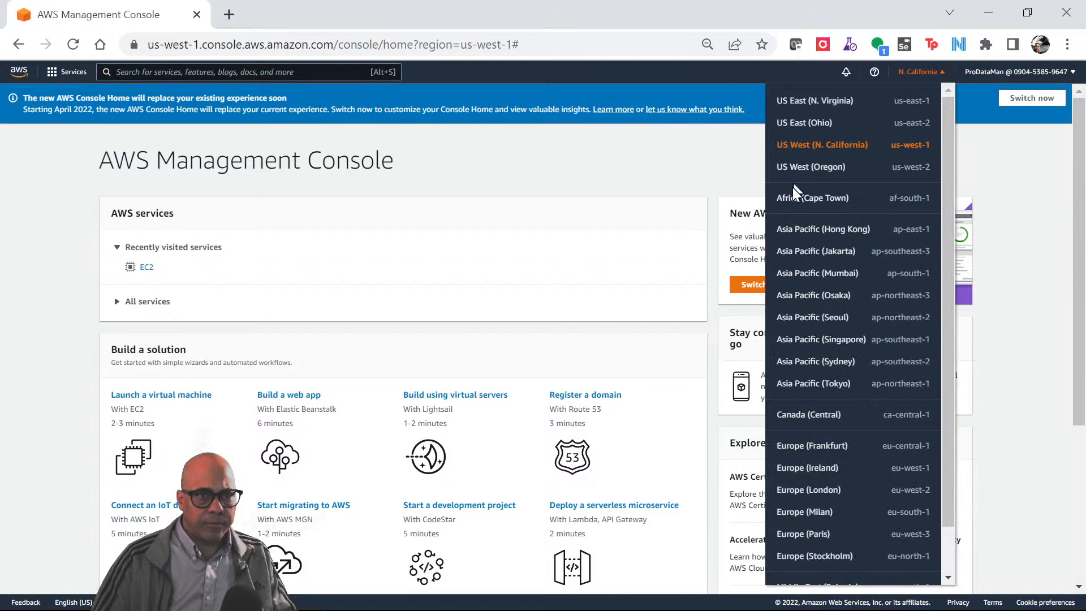
Switch the region to US West (Oregon) and start launching a new instance from the EC2 instances list.
left_click(800, 177)
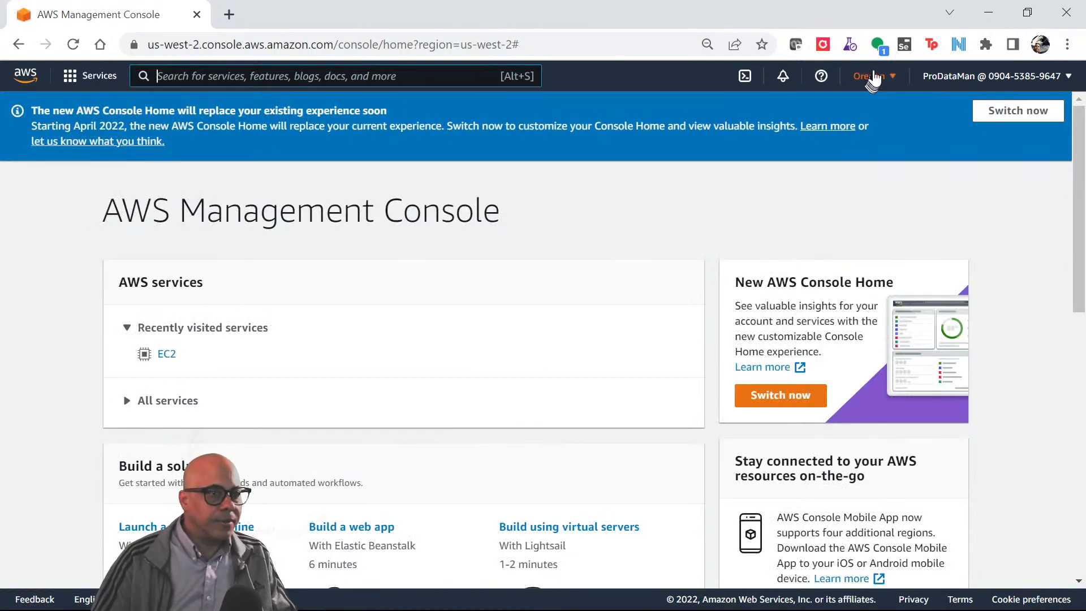
left_click(164, 360)
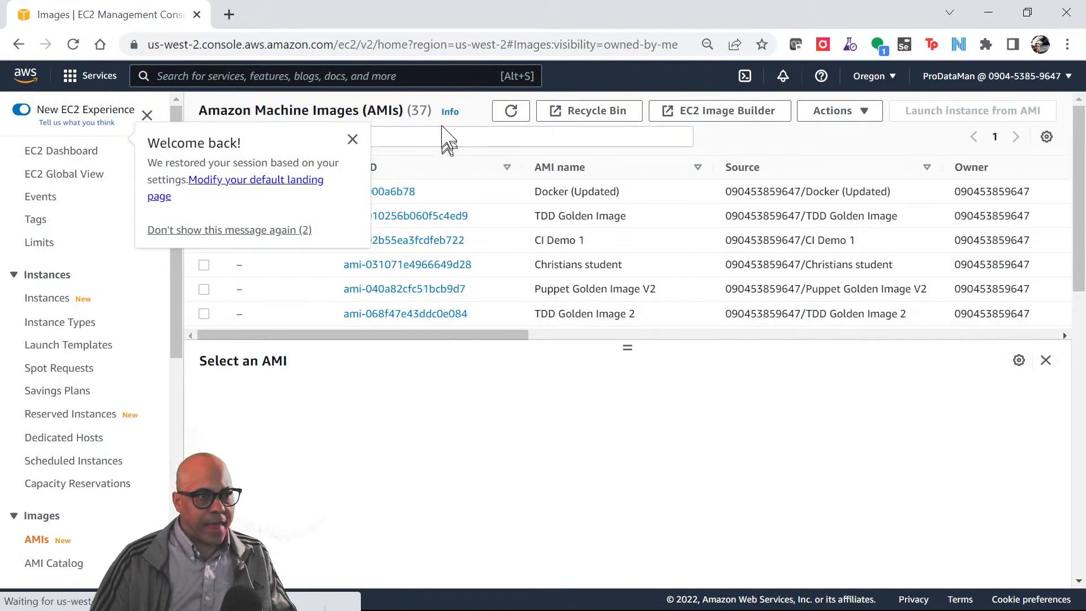
left_click(444, 141)
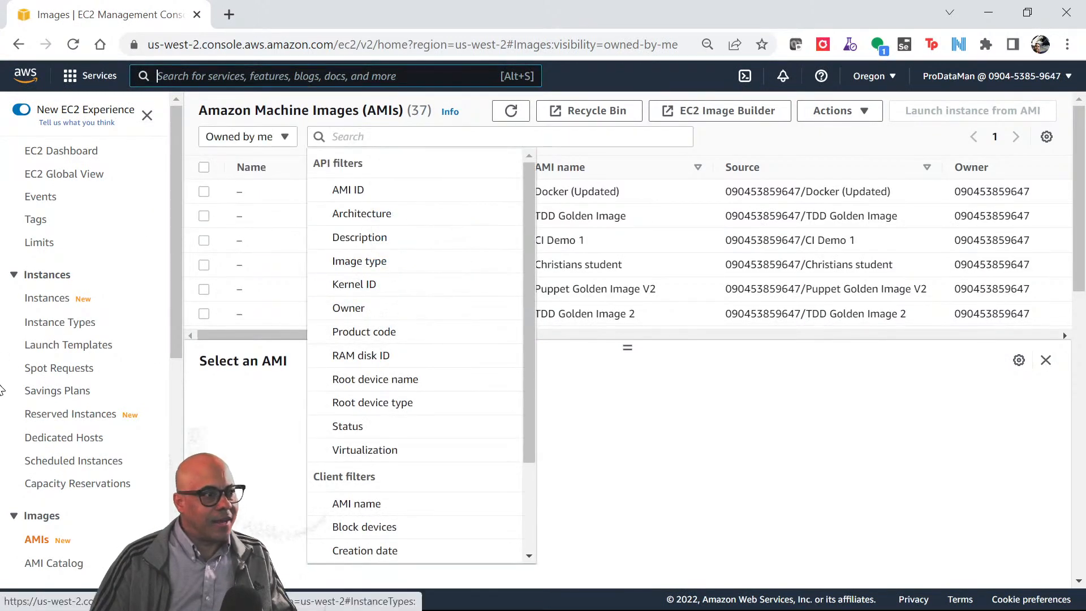
left_click(46, 305)
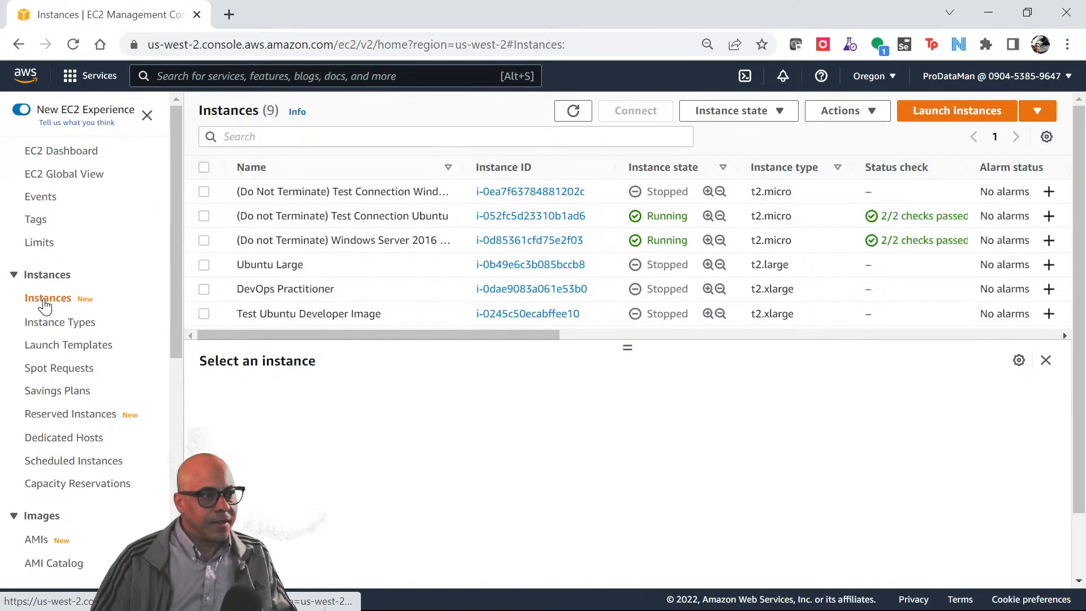
left_click(965, 111)
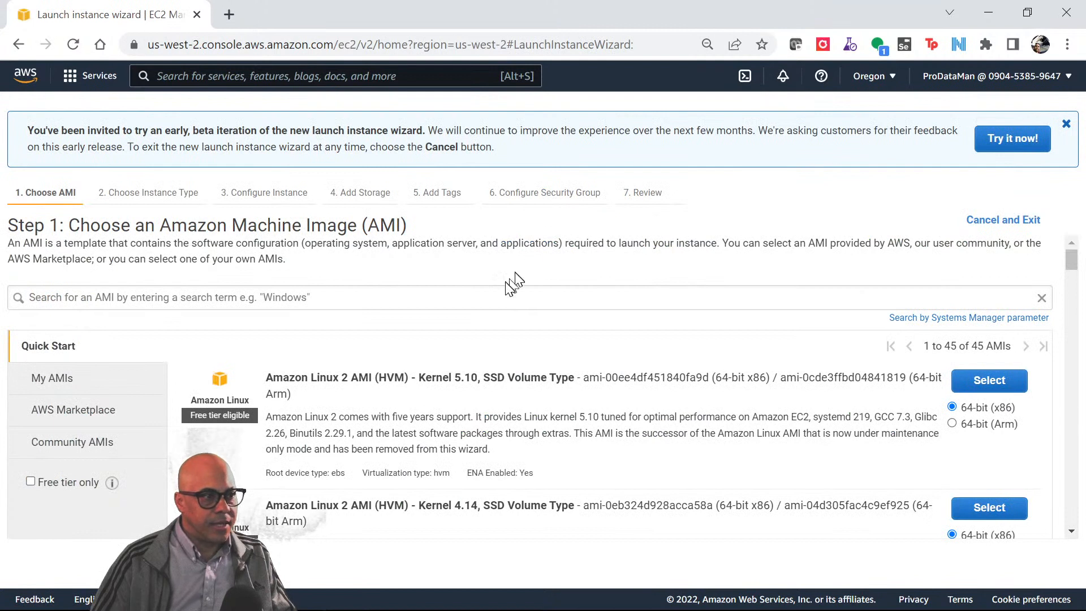
Search the launch wizard's machine images for "CI / CD Golden Image".
left_click(496, 300)
type("C")
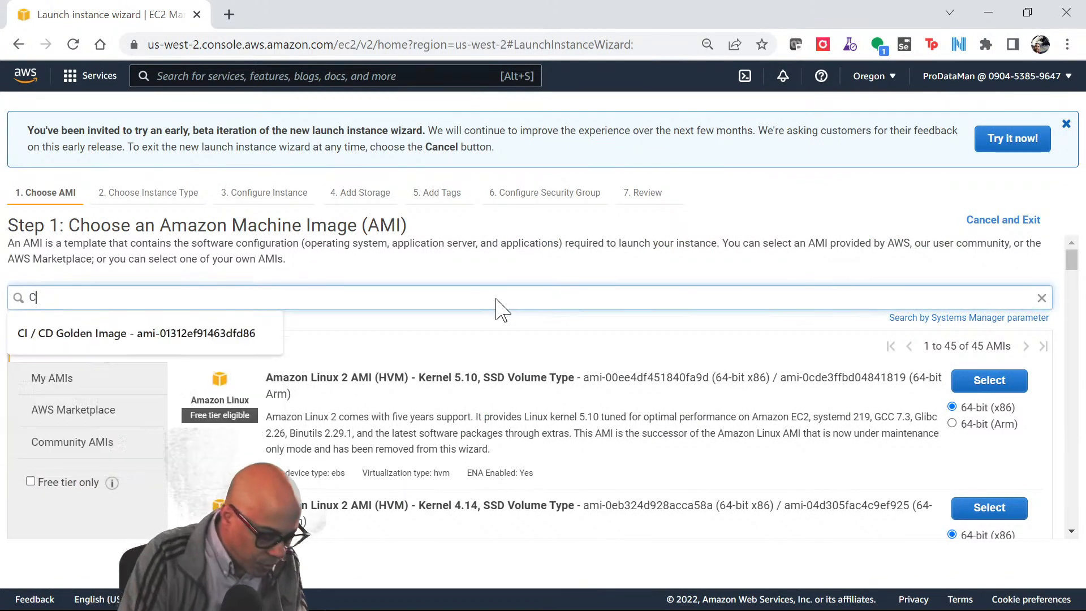
type("I / CD Golden Image")
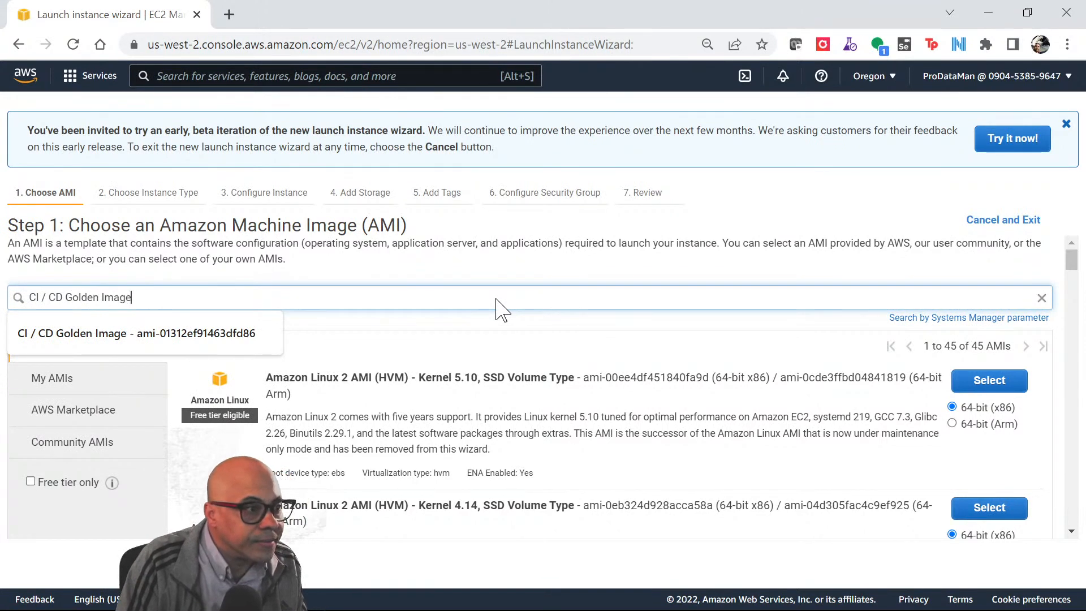
key("Return")
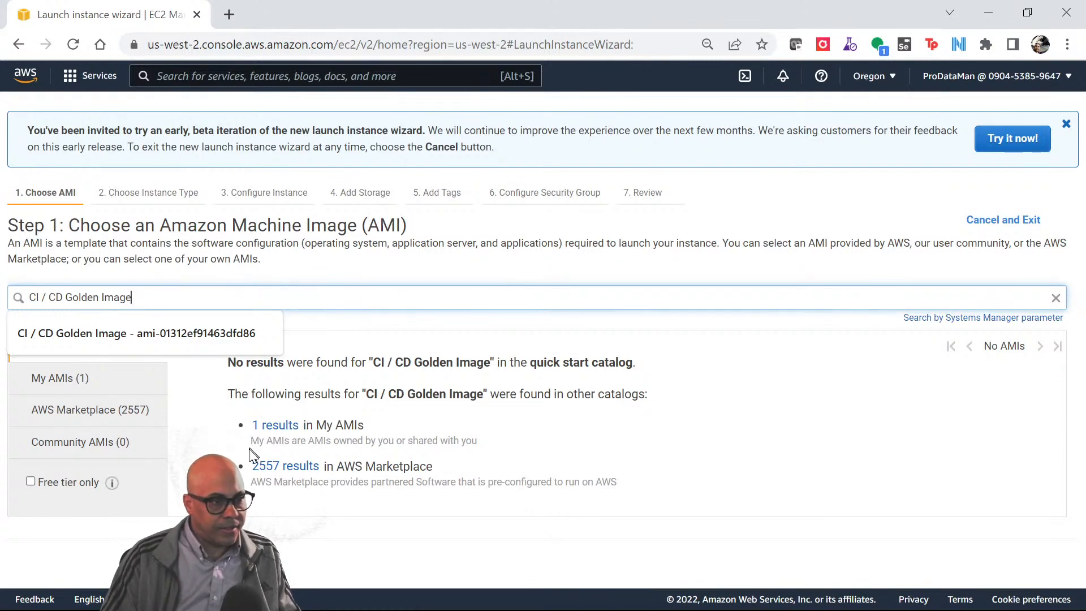
left_click(826, 418)
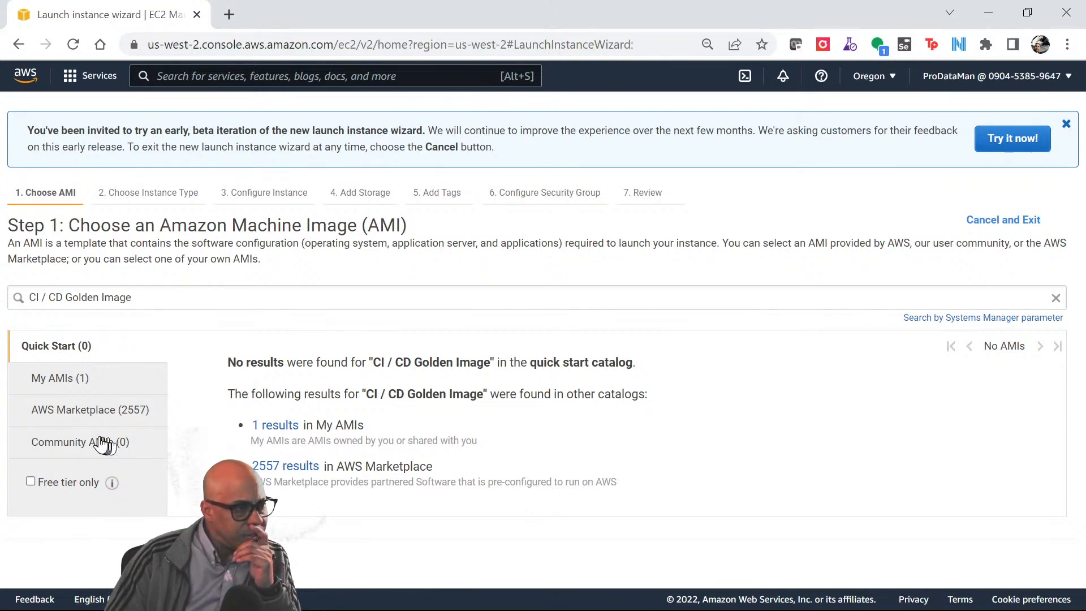
Search the AMIs for "CI / CD Golden Image - ami-01312ef91463dfd86", and again with only the ID ami-01312ef91463dfd86.
left_click(210, 291)
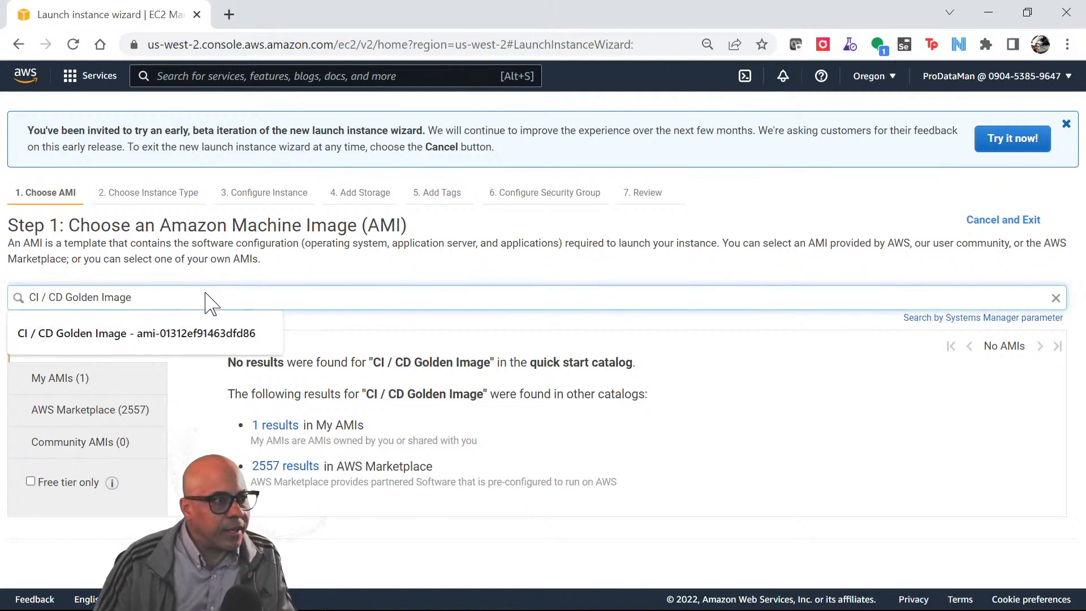
left_click(190, 336)
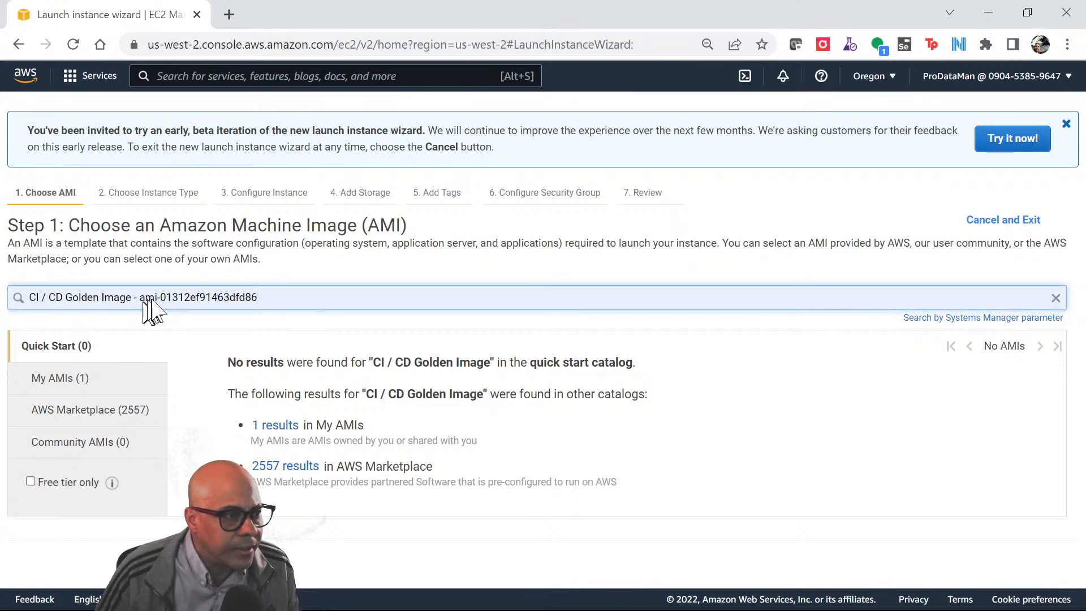
key("Return")
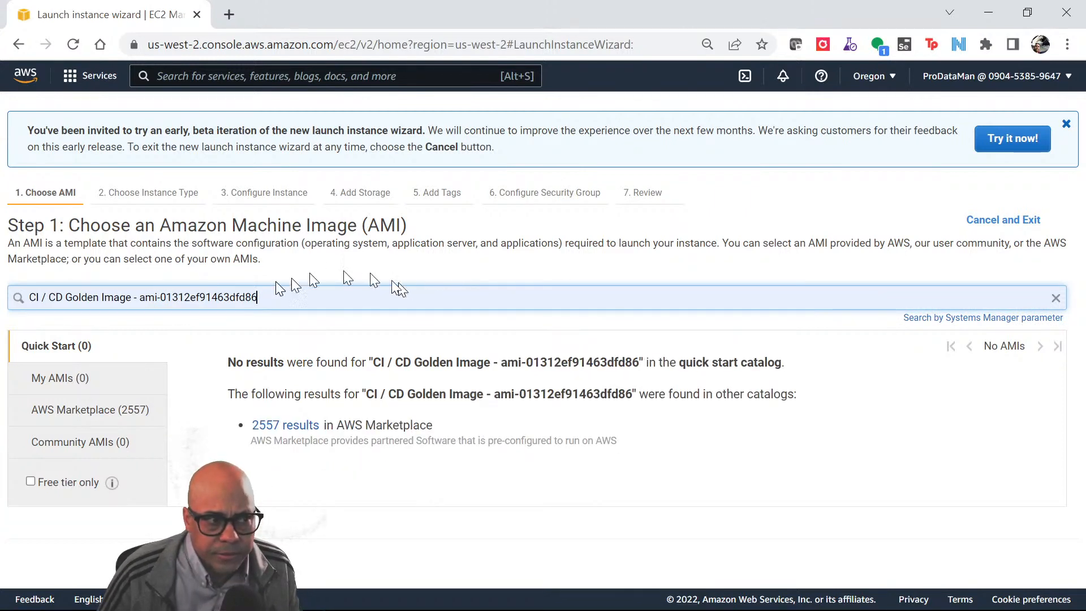
left_click_drag(140, 299, 0, 308)
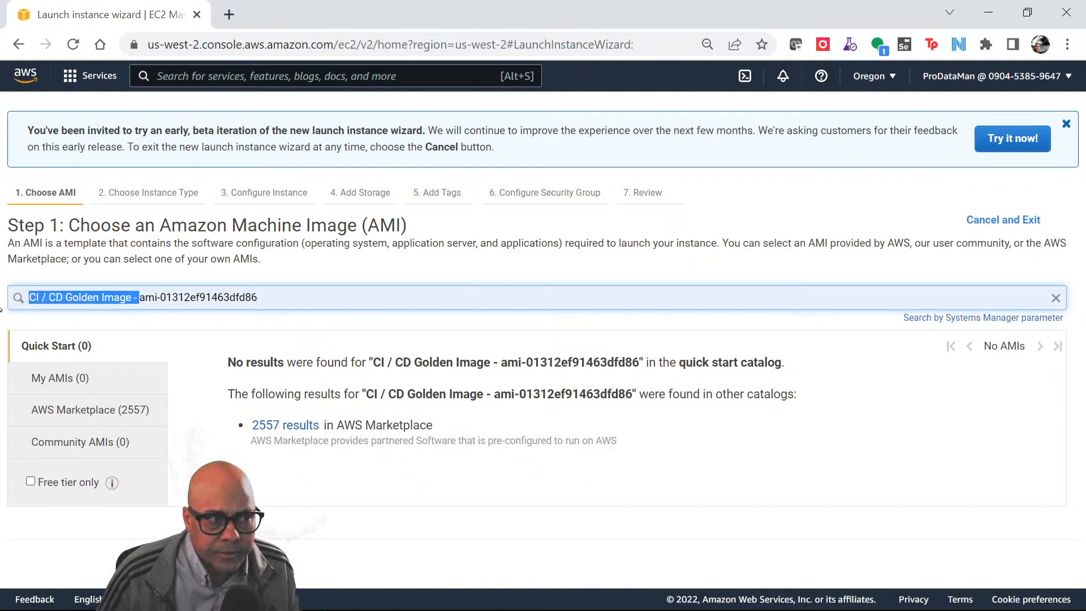
key("BackSpace")
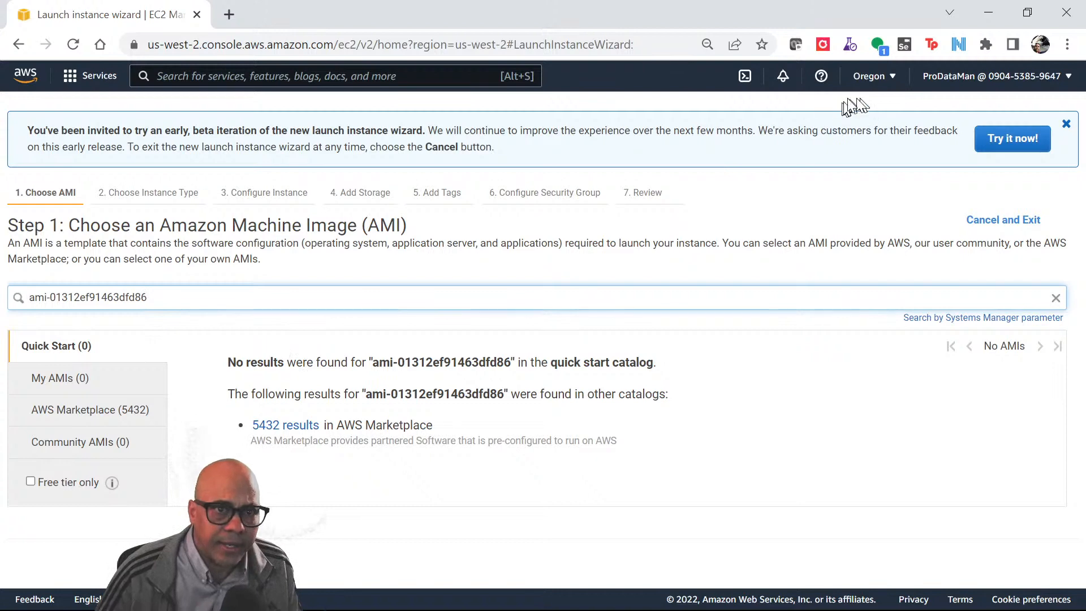
Switch the region to US West (N. California) and open the list of owned AMIs.
left_click(891, 79)
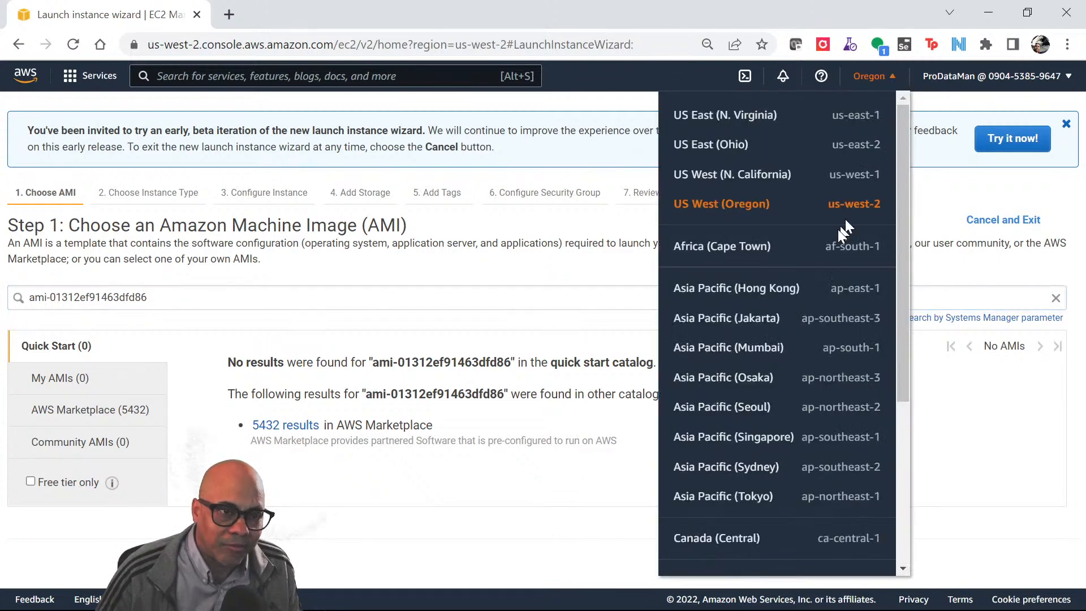
left_click(724, 174)
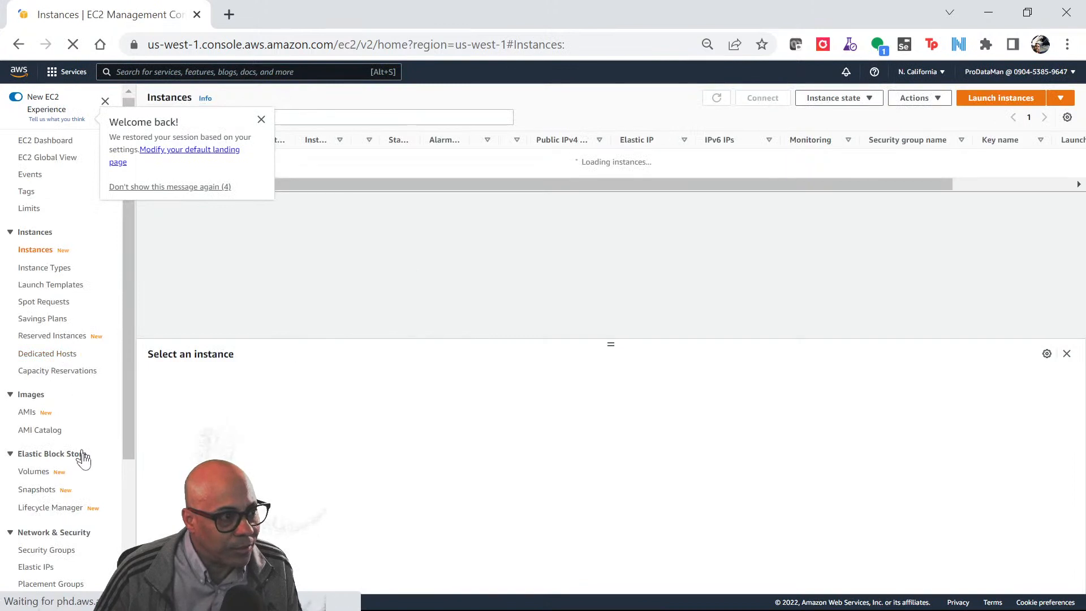
left_click(29, 412)
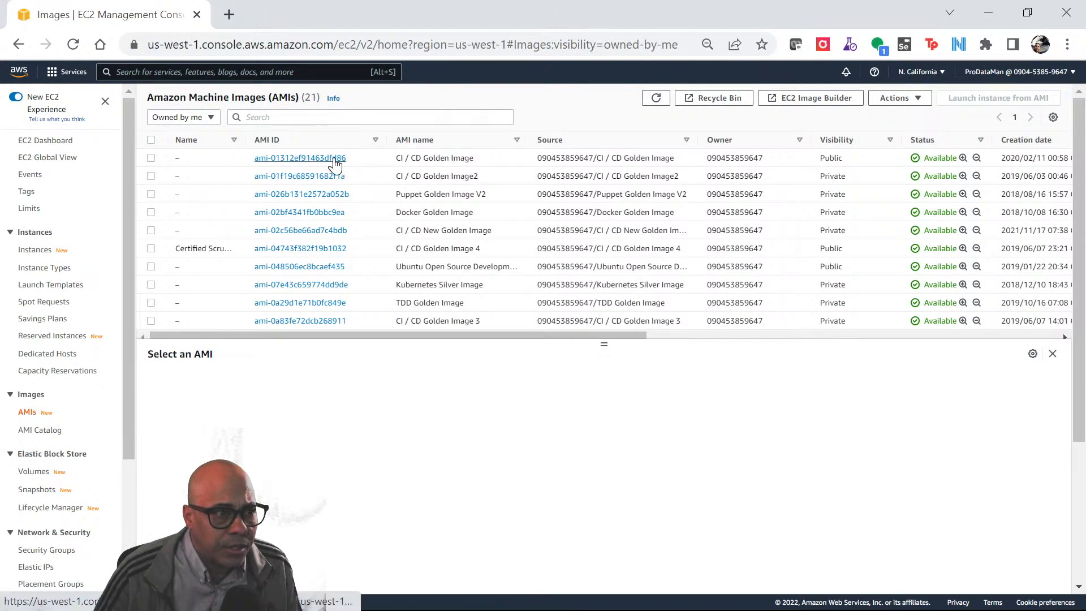
left_click(328, 121)
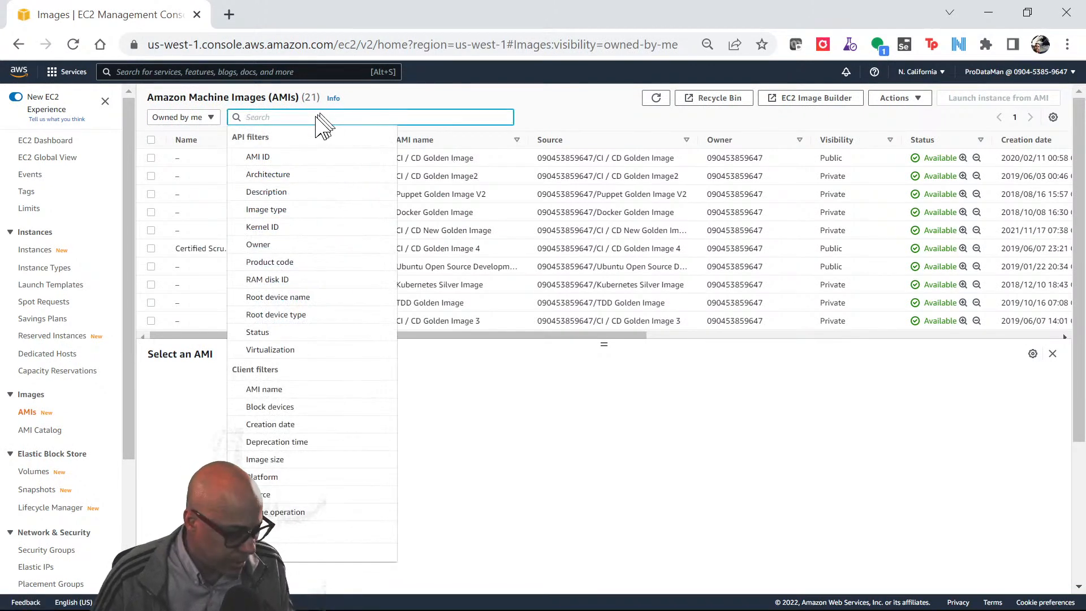
type("stack.Insert(0,expected)")
type(";")
key("ctrl+a")
key("BackSpace")
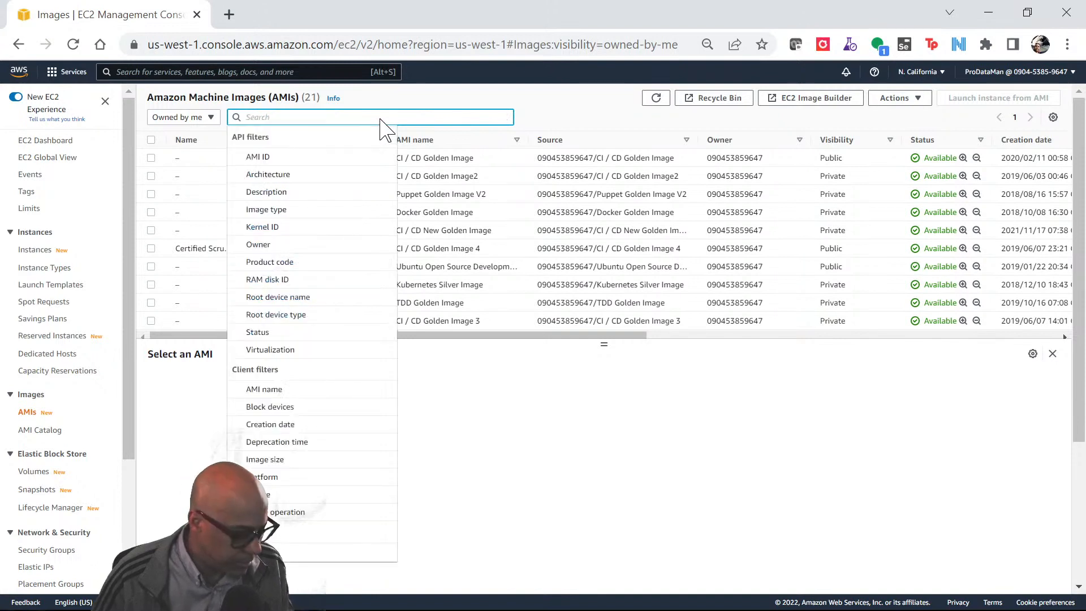
left_click(460, 108)
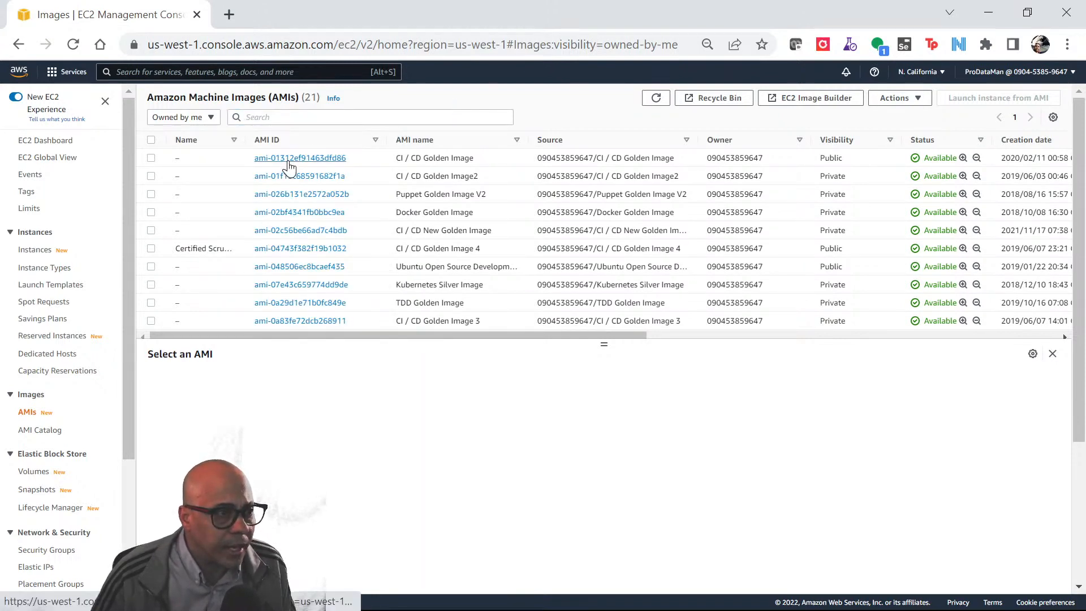
Copy the CI / CD Golden Image's AMI ID and open the launch instance wizard in the US West (Oregon) region.
left_click_drag(310, 161, 258, 170)
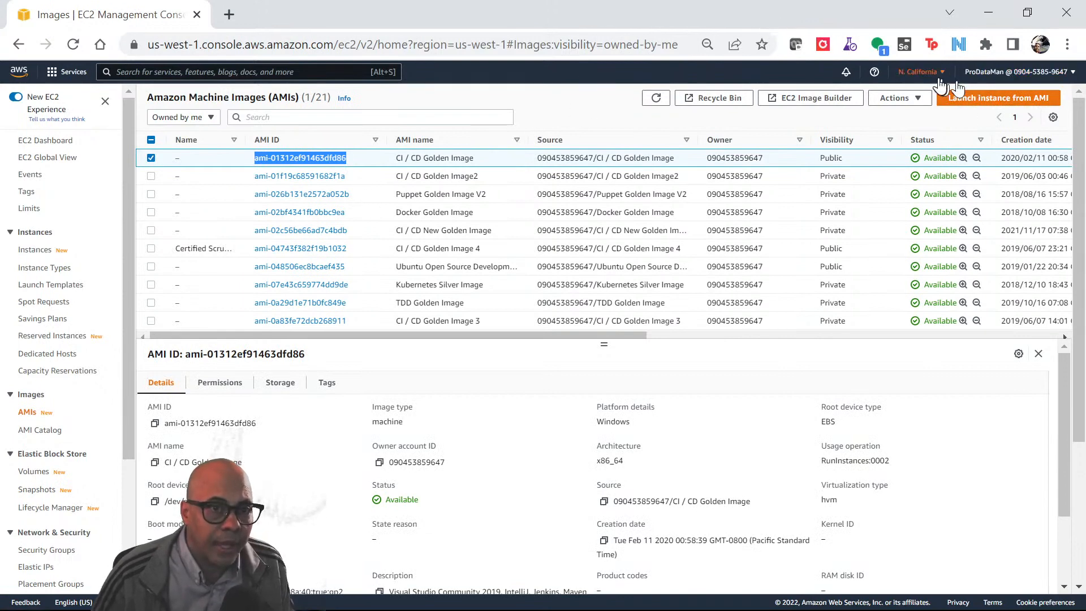
left_click(920, 72)
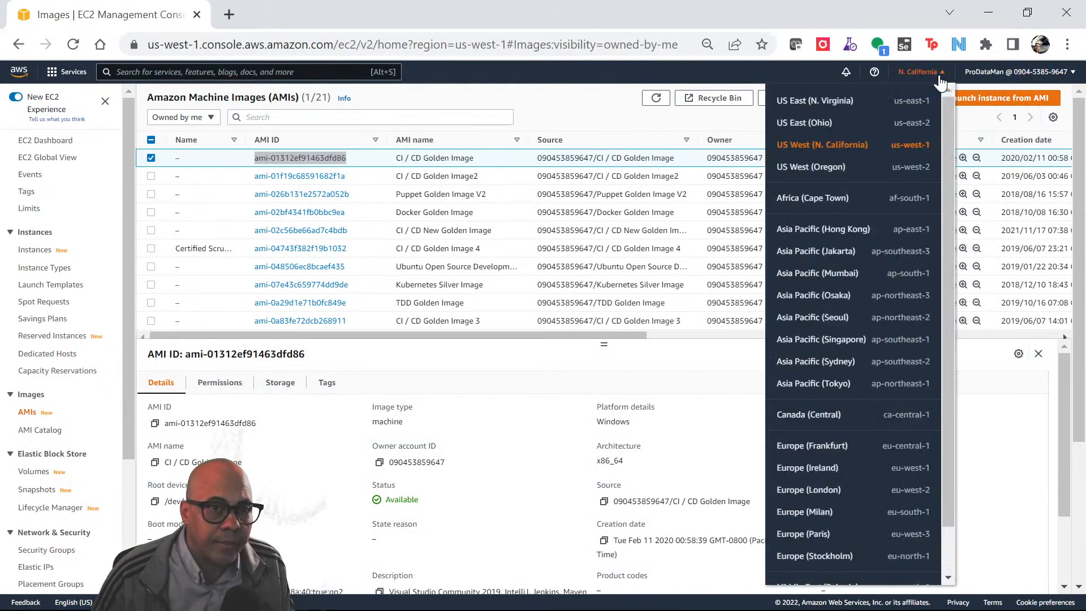
left_click(816, 169)
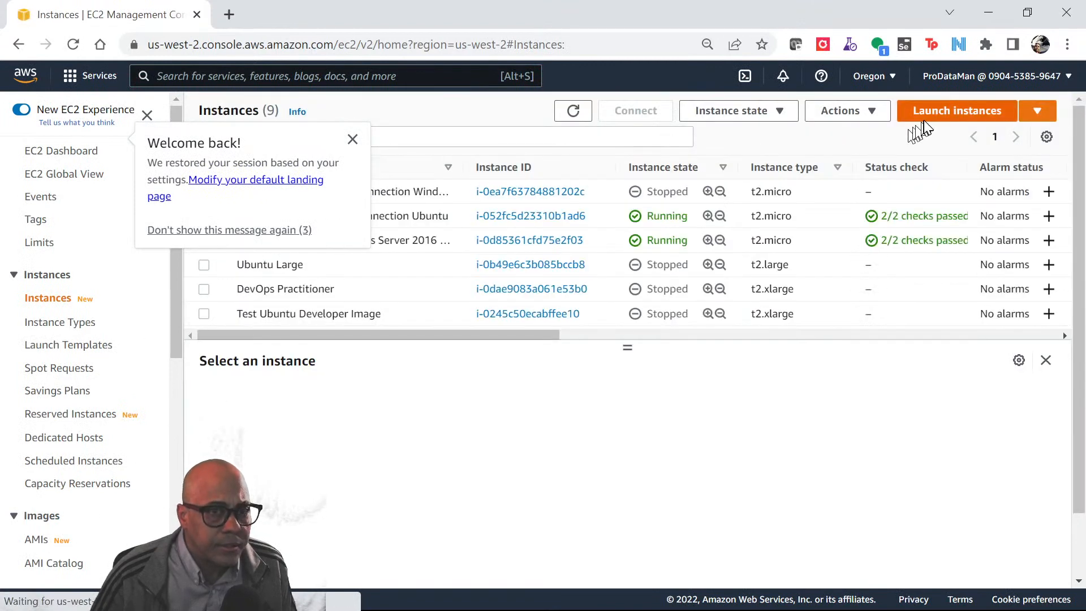
left_click(939, 114)
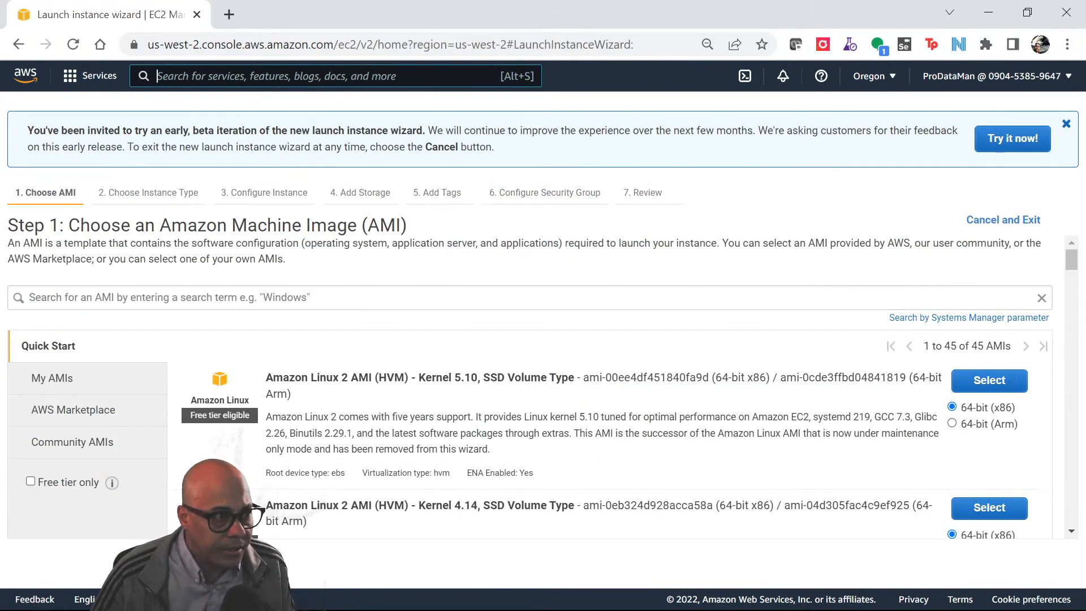
Search the Oregon region's machine images for ami-01312ef91463dfd86.
left_click(188, 299)
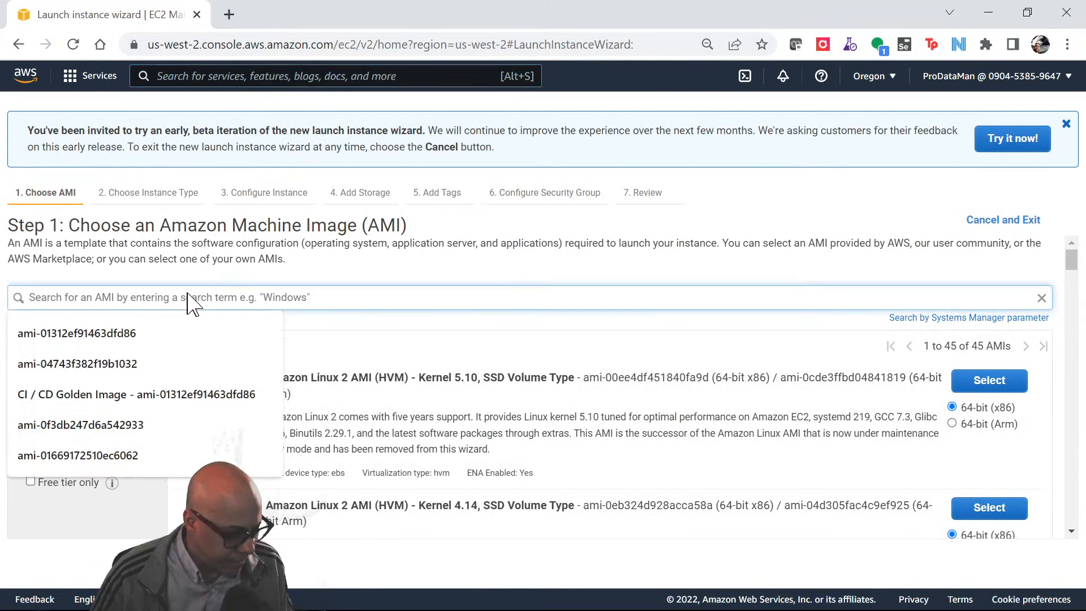
type("ami-01312ef91463dfd86")
key("Return")
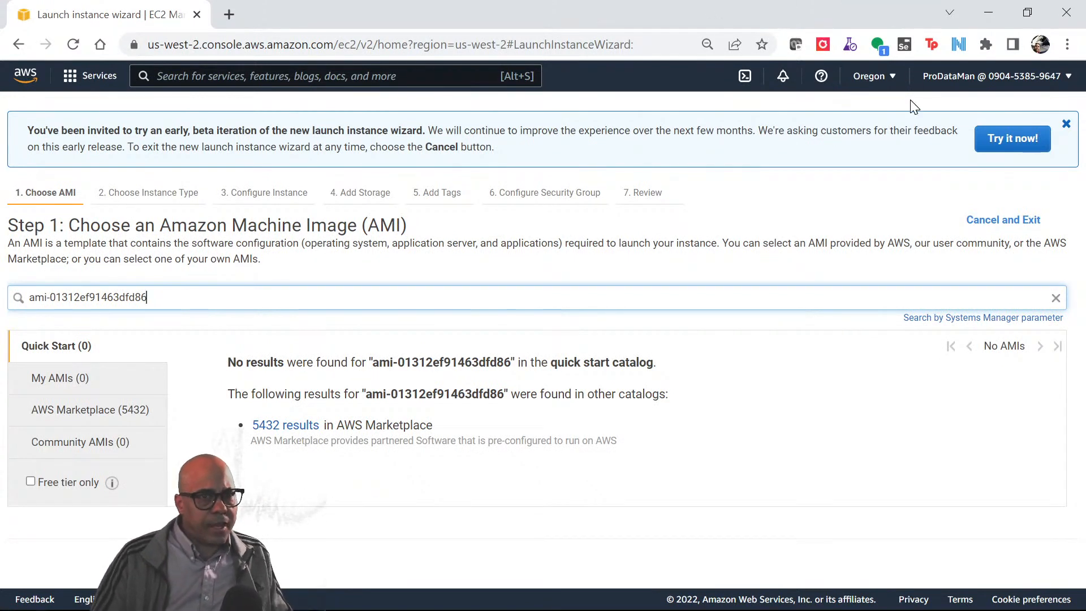
Switch the region to US West (N. California) and open the launch instance wizard from the instances list.
left_click(896, 78)
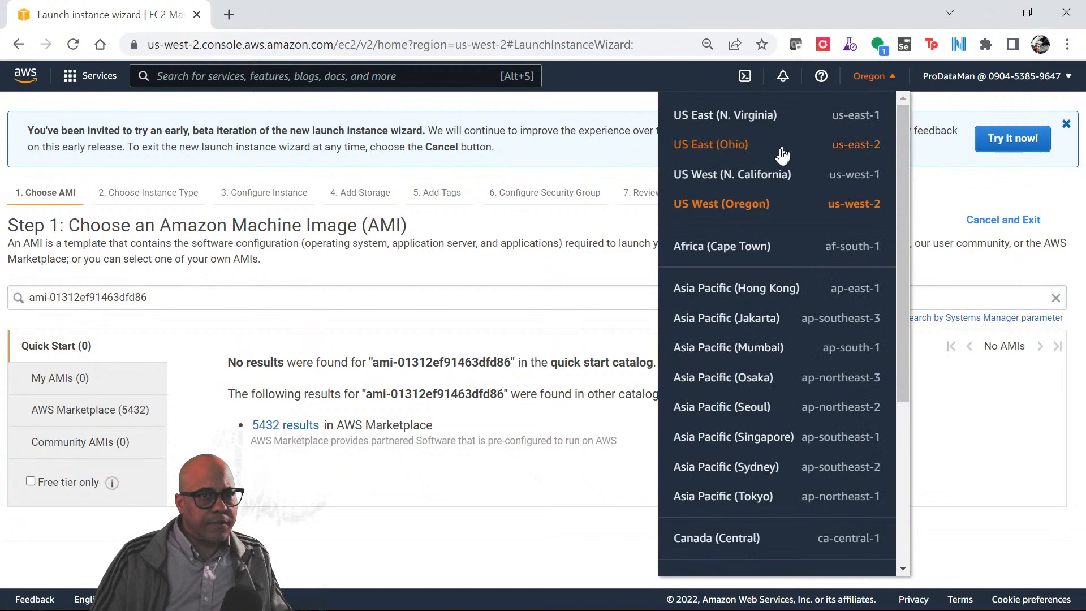
left_click(752, 177)
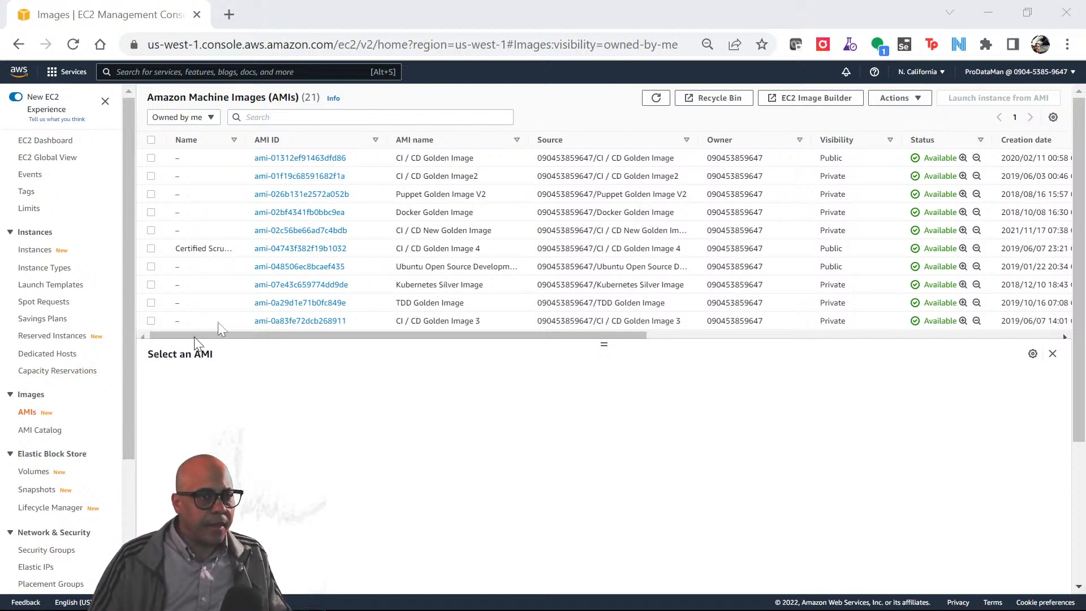
left_click(43, 250)
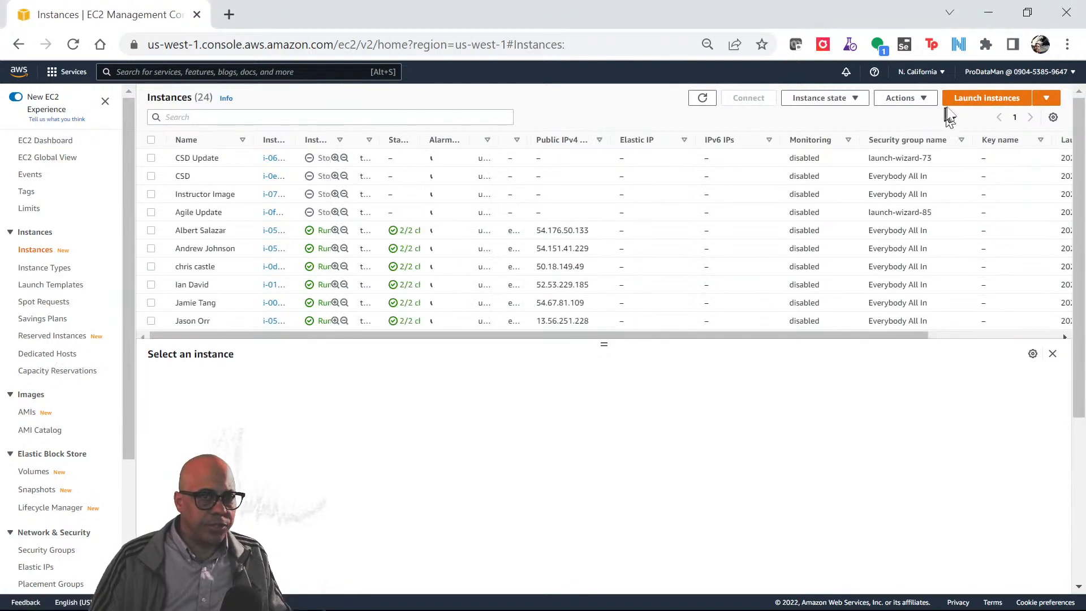
left_click(966, 97)
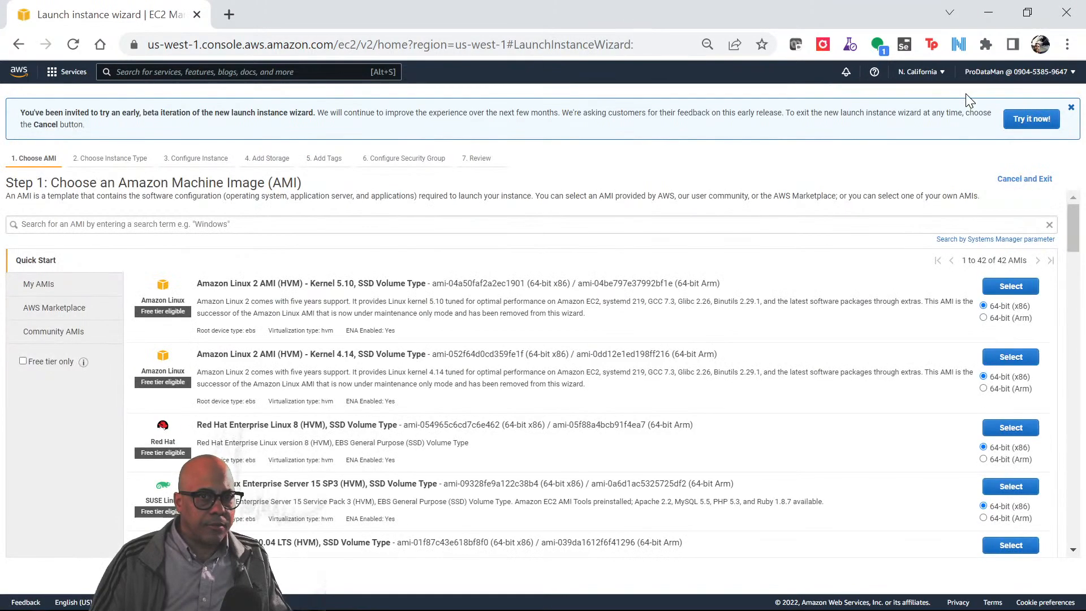
Search the N. California region's machine images for ami-01312ef91463dfd86.
left_click(361, 227)
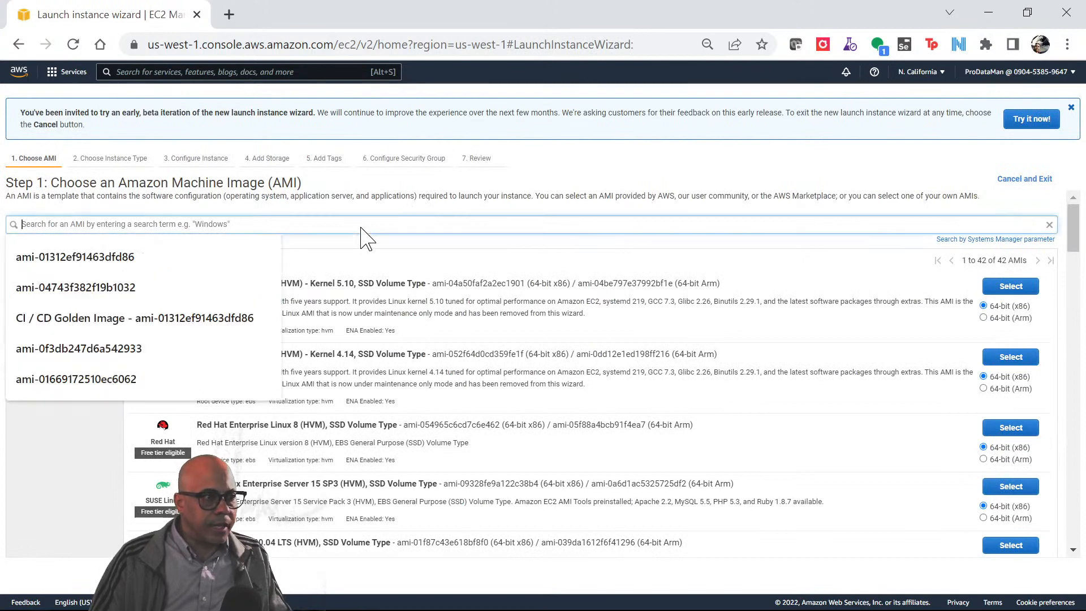
type("ami-01312ef91463dfd86")
key("Return")
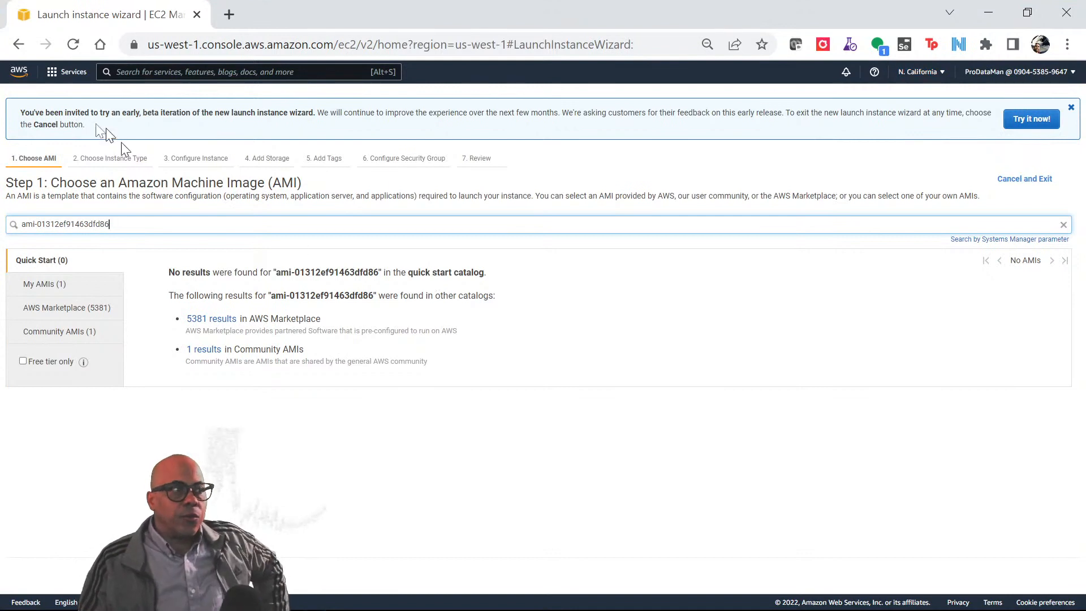
Return to the AWS Management Console home page and open EC2 from the full list of services.
left_click(24, 76)
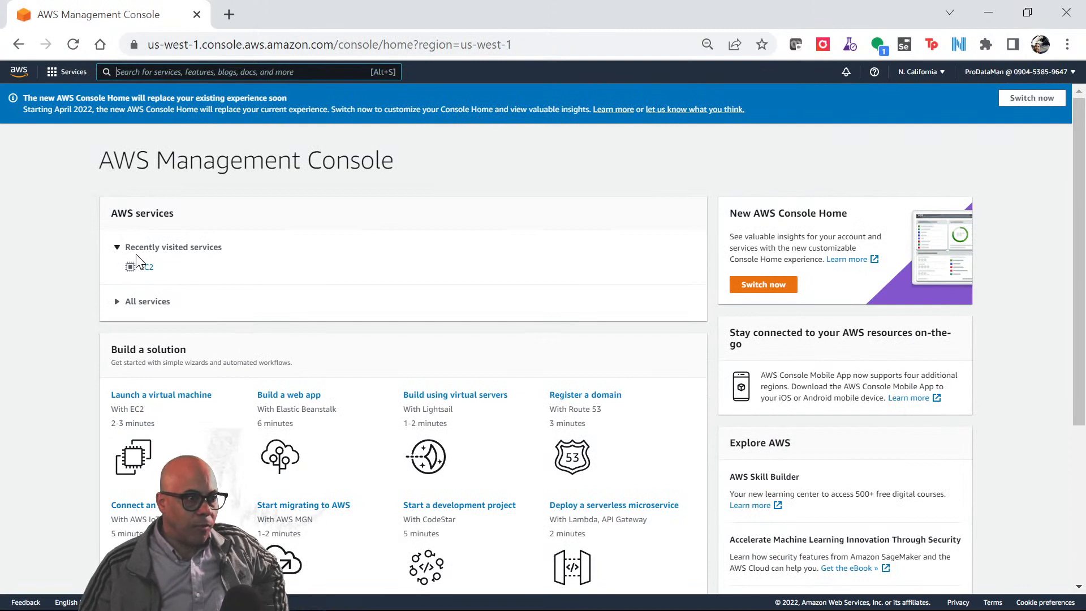
left_click(152, 303)
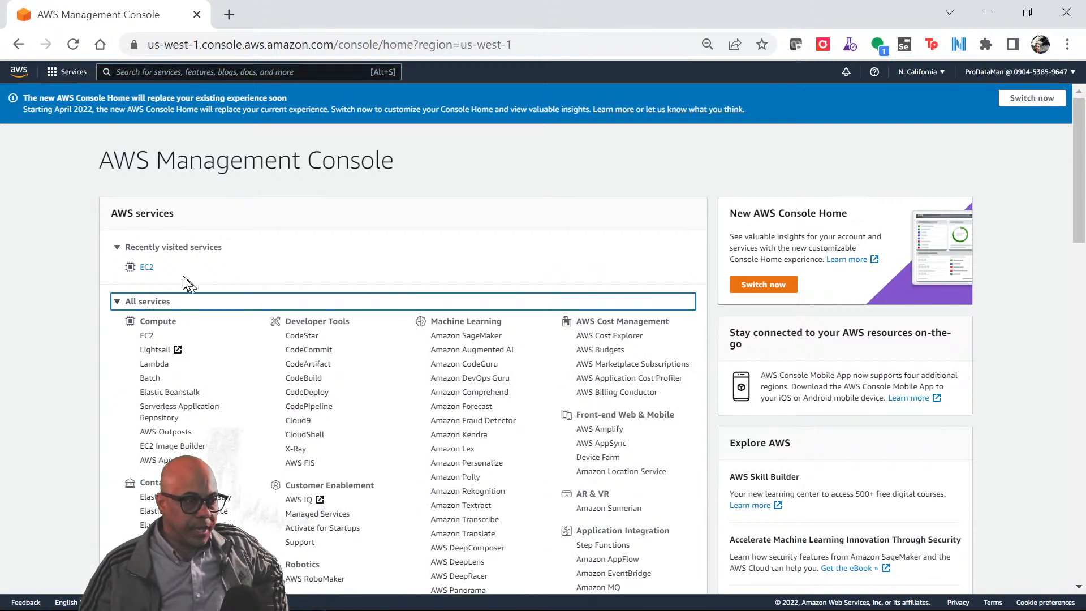
left_click(146, 336)
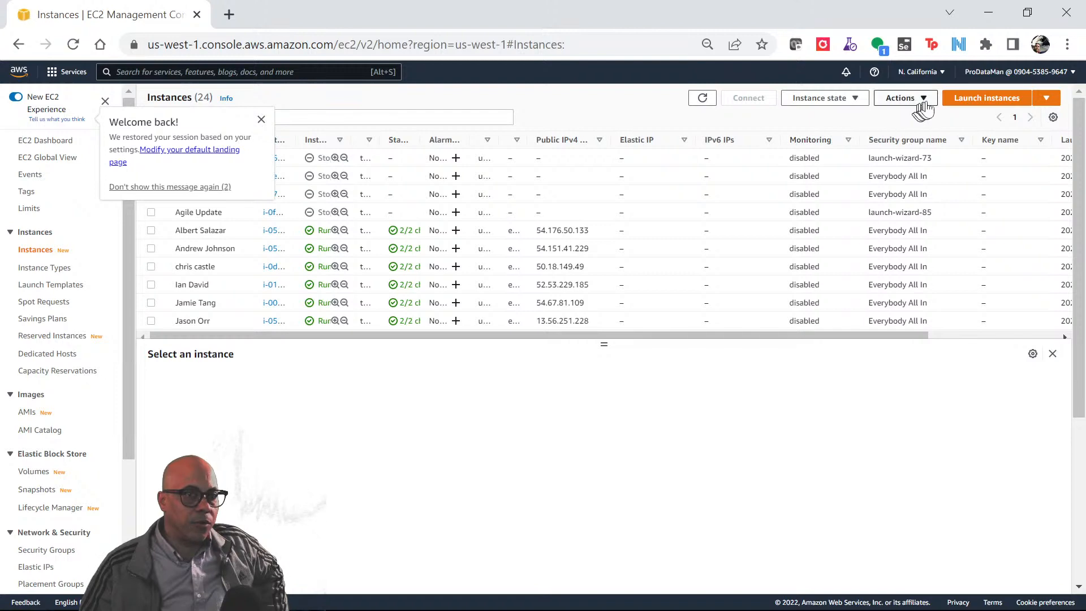
Start a new instance launch in N. California and select the community AMI CI / CD Golden Image, ami-01312ef91463dfd86.
left_click(991, 104)
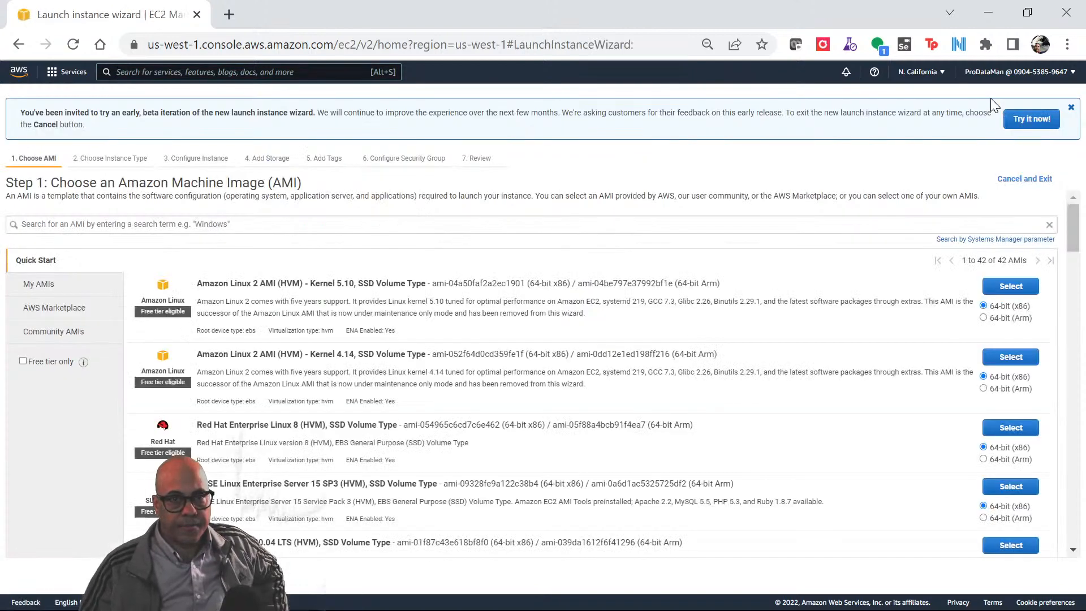
left_click(69, 226)
left_click(79, 256)
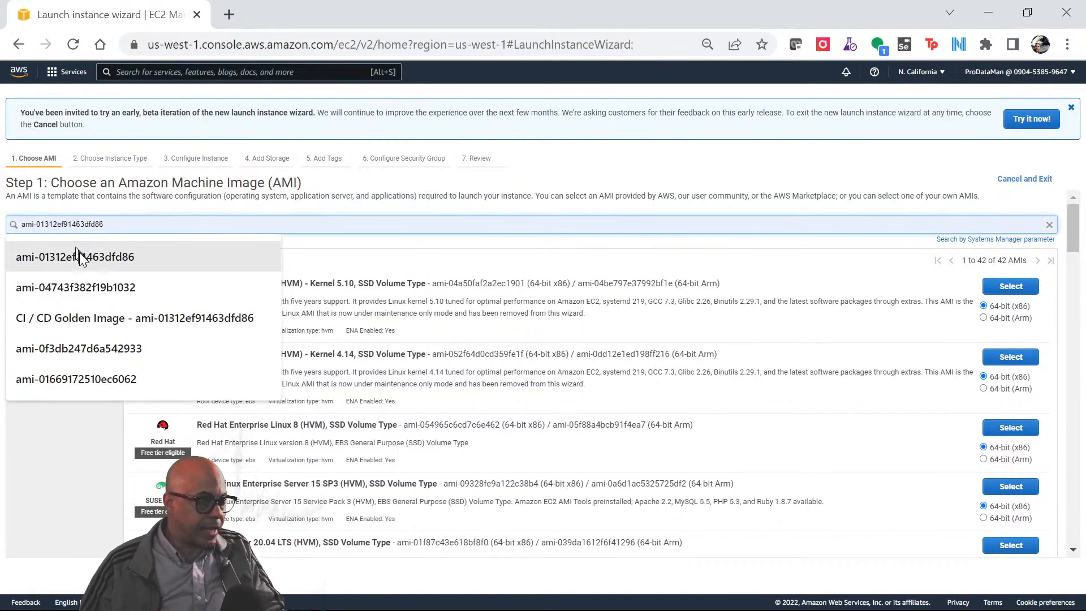
left_click(80, 260)
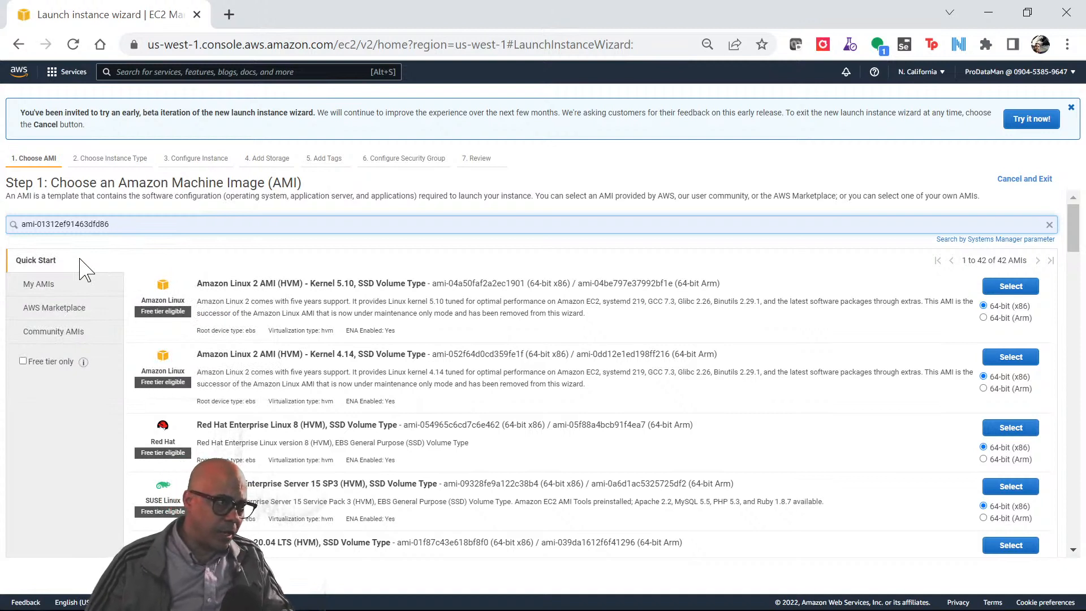
key("Return")
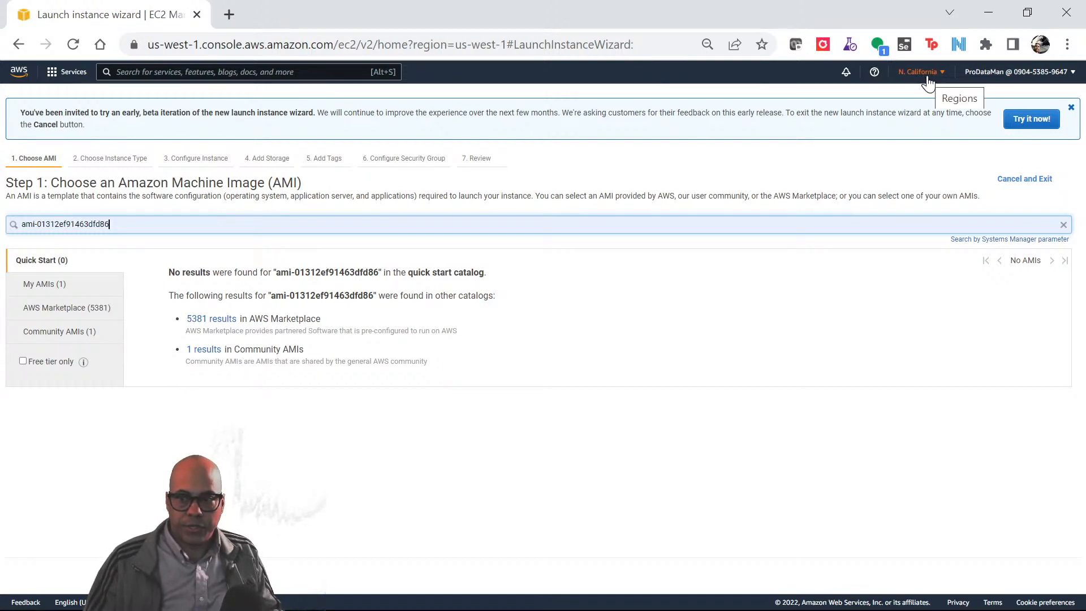
left_click(204, 352)
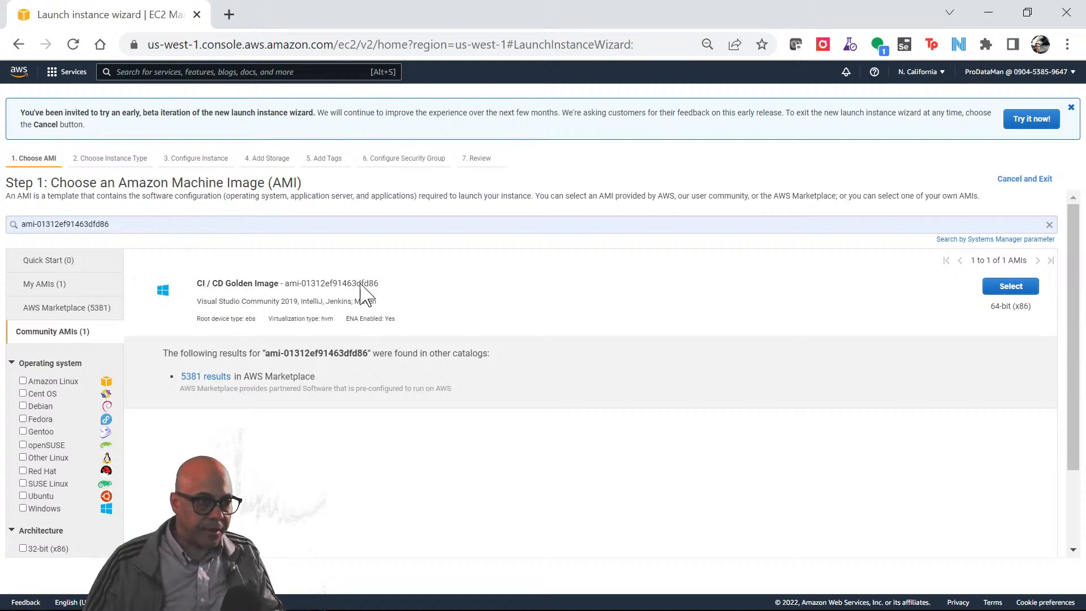
left_click(996, 290)
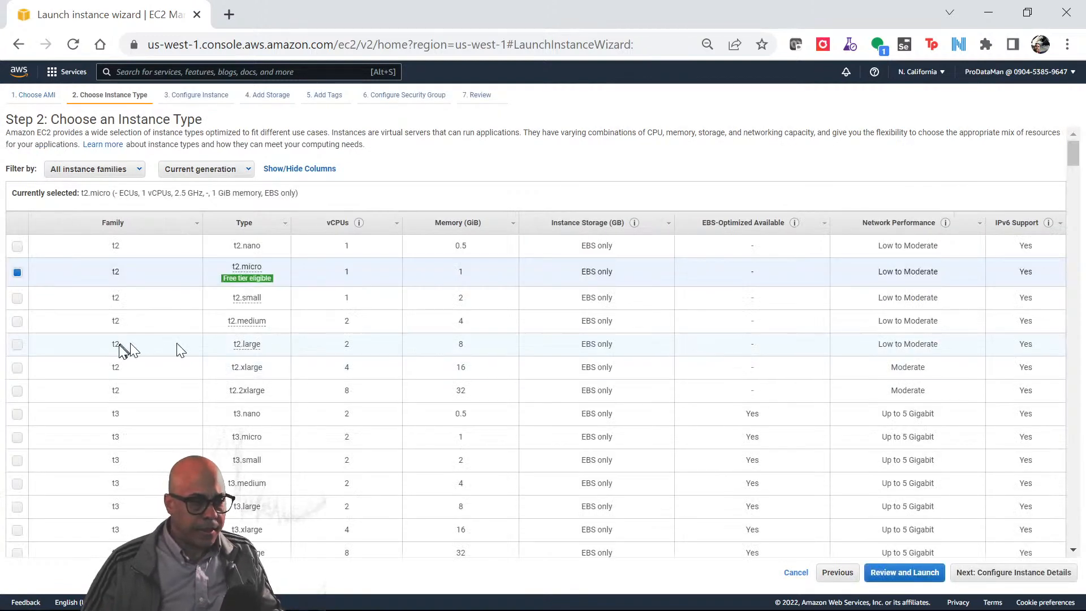
Choose the t2.xlarge instance type and go straight to reviewing the launch.
mouse_move(246, 279)
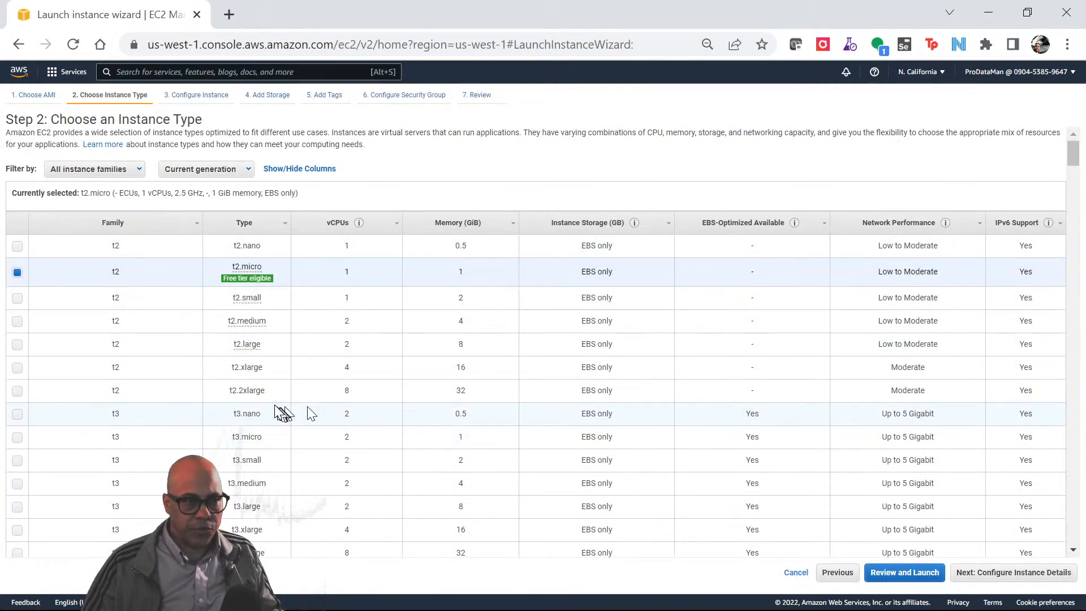
left_click(246, 372)
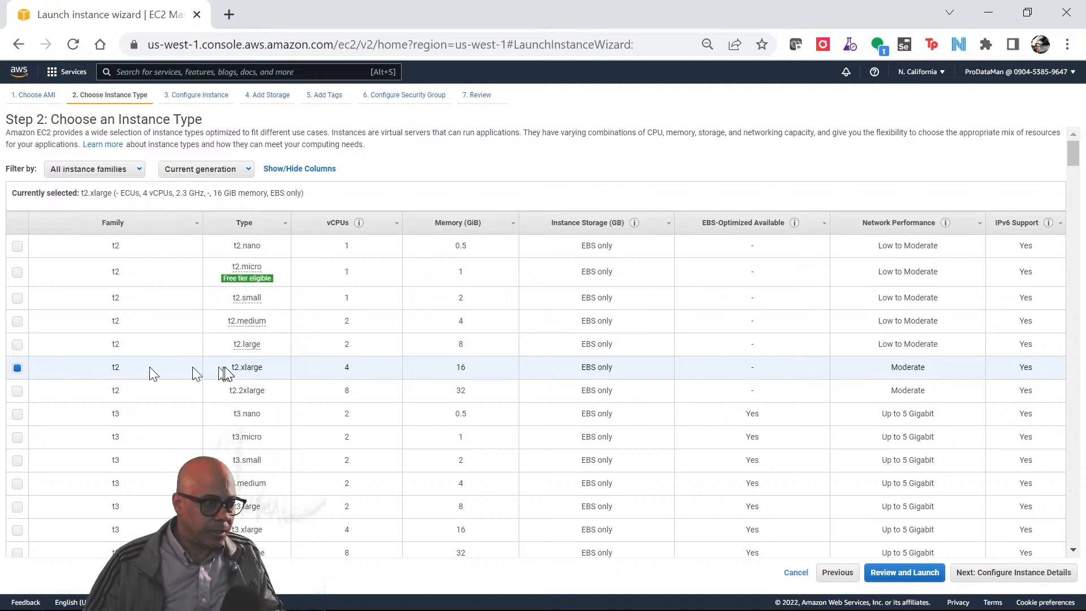
left_click(894, 573)
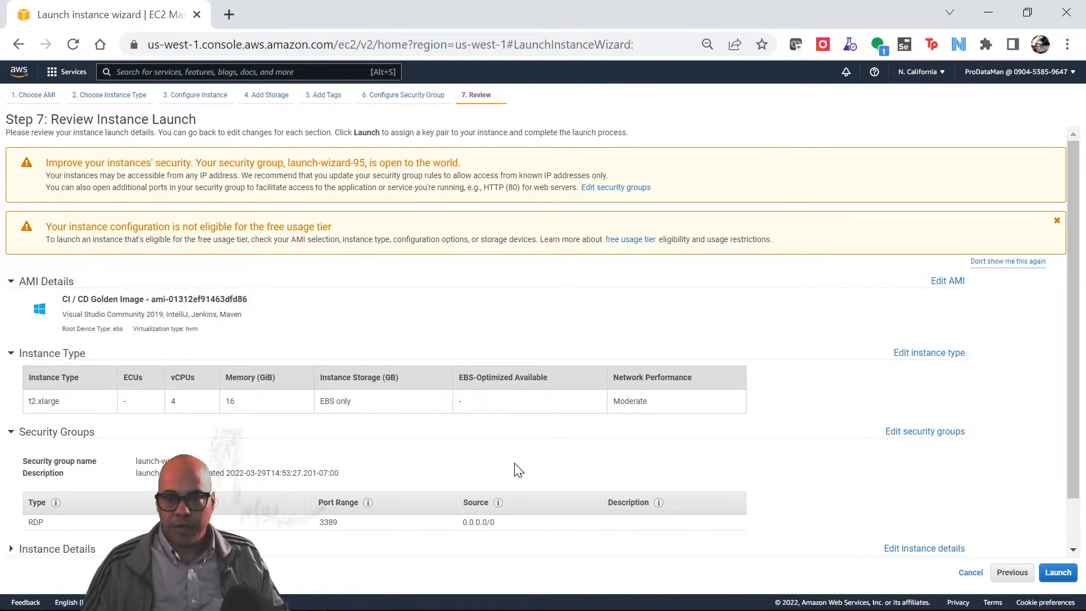
Launch the instance without a key pair, acknowledging the access limitation.
scroll(553, 453, "down", 1)
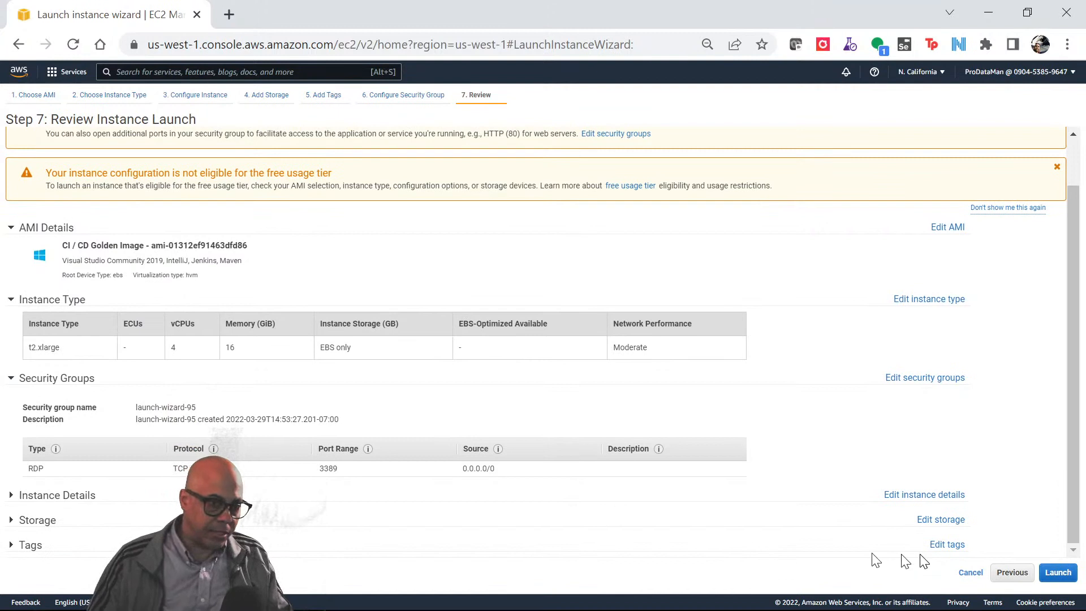
left_click(1058, 572)
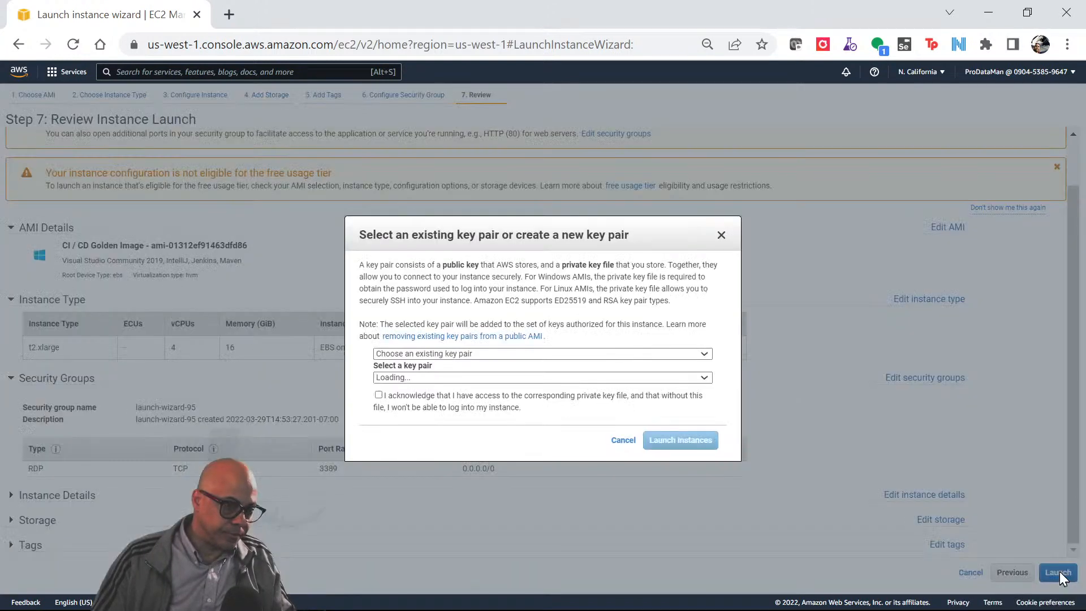
left_click(440, 353)
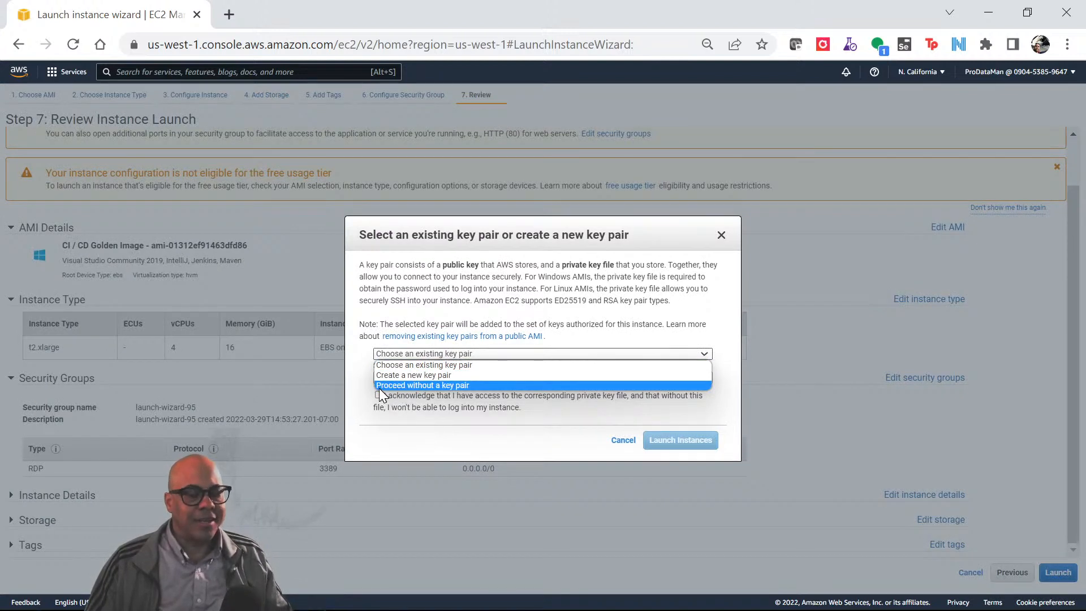
left_click(436, 385)
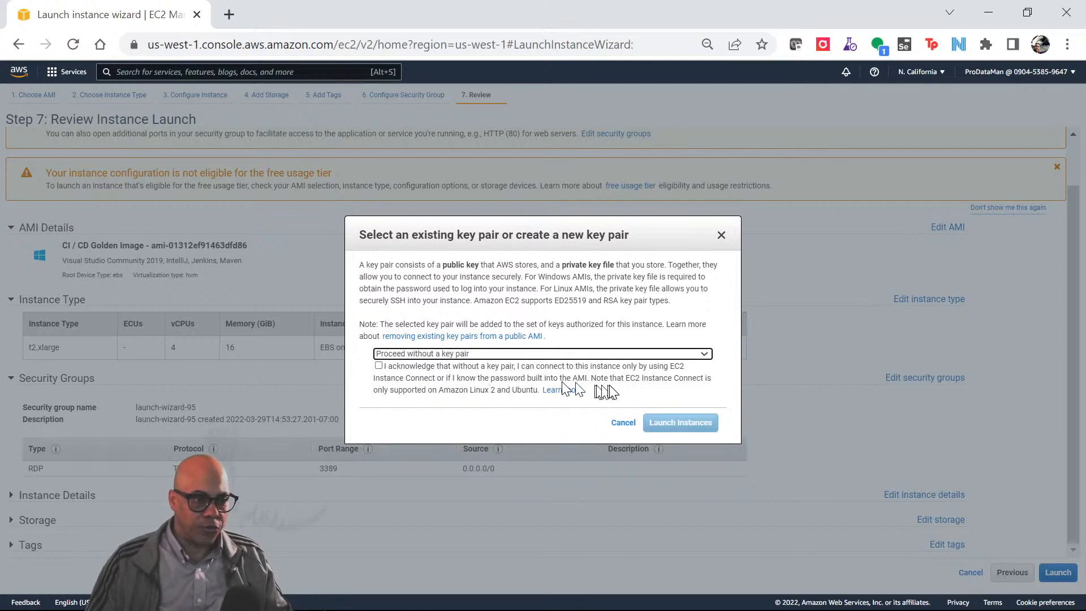
left_click(379, 366)
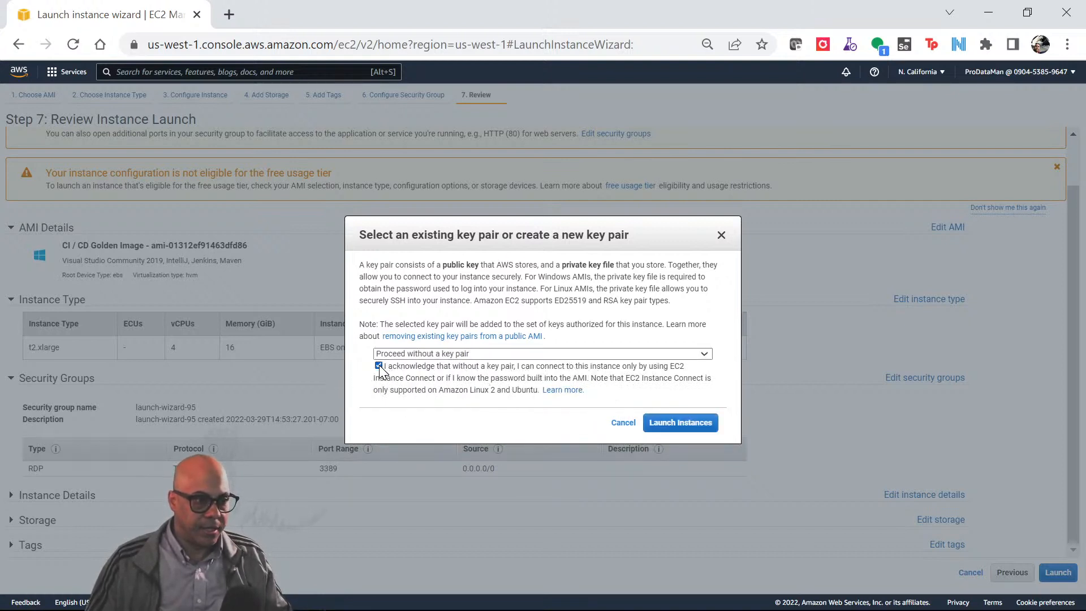
left_click(687, 428)
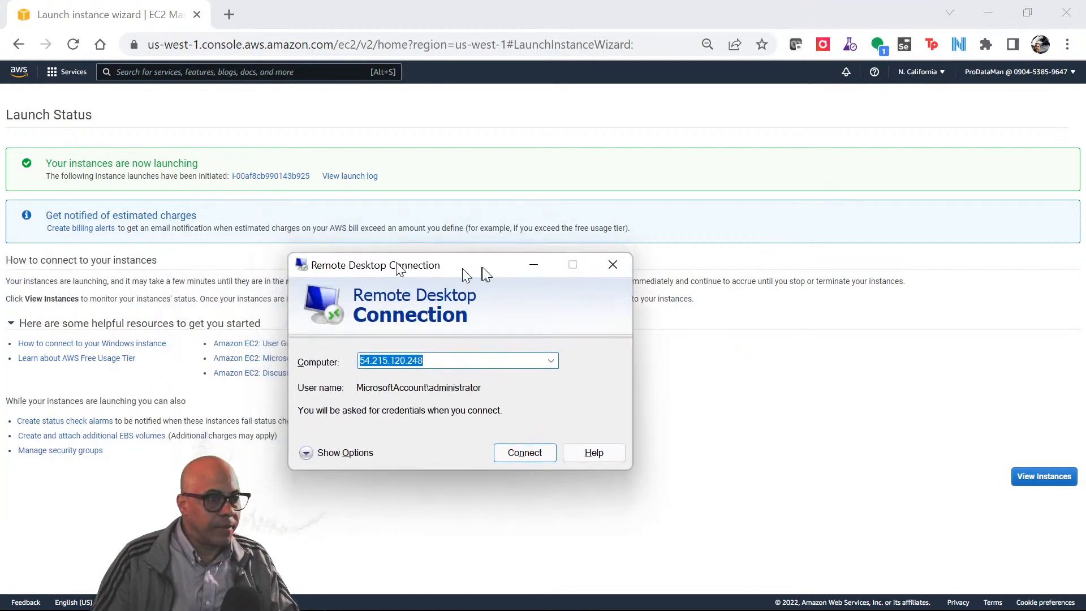
Move the Remote Desktop Connection window out of the way, open the newly launched instance's listing and widen its Status check column.
left_click_drag(450, 269, 1085, 272)
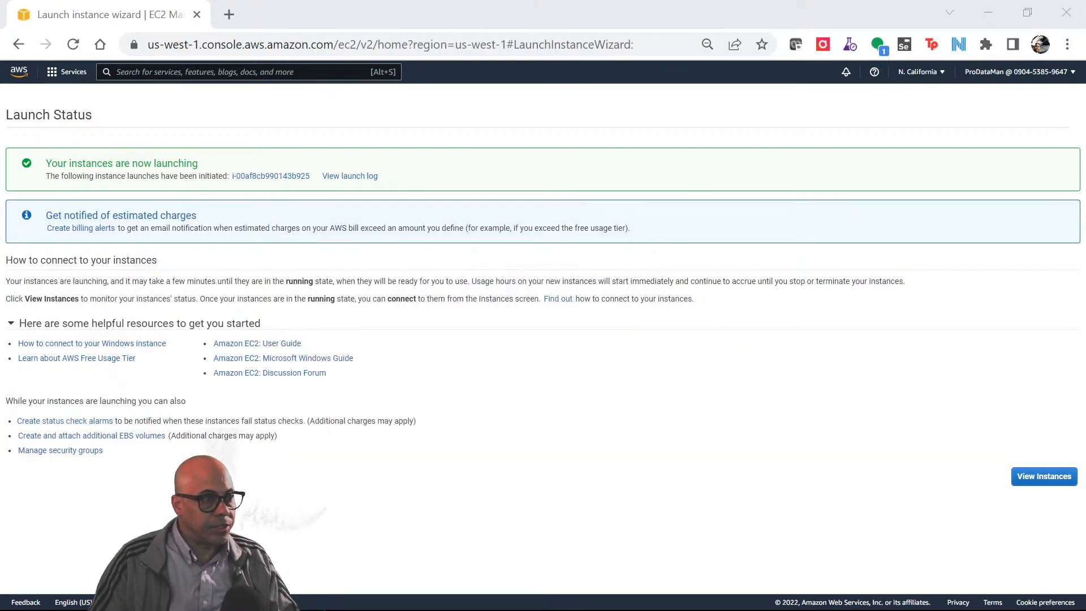
left_click(274, 178)
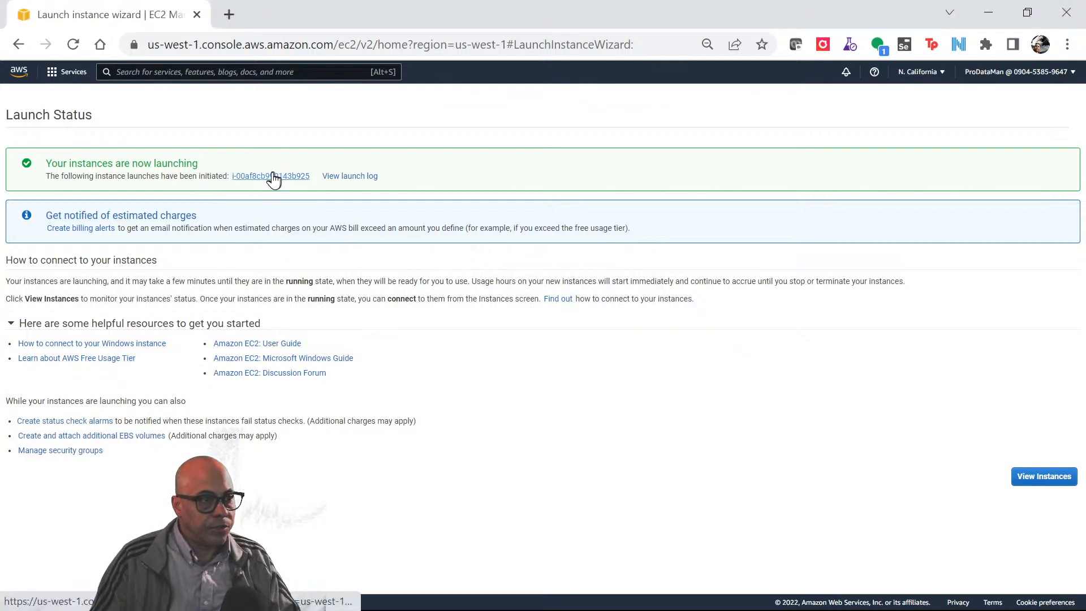
left_click(274, 177)
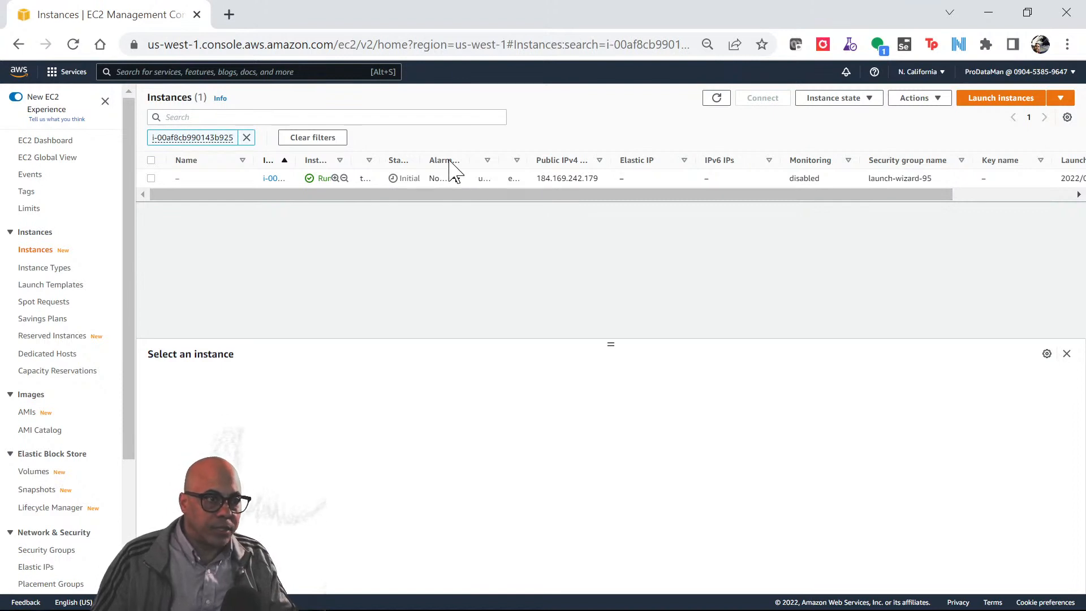
left_click_drag(424, 160, 485, 160)
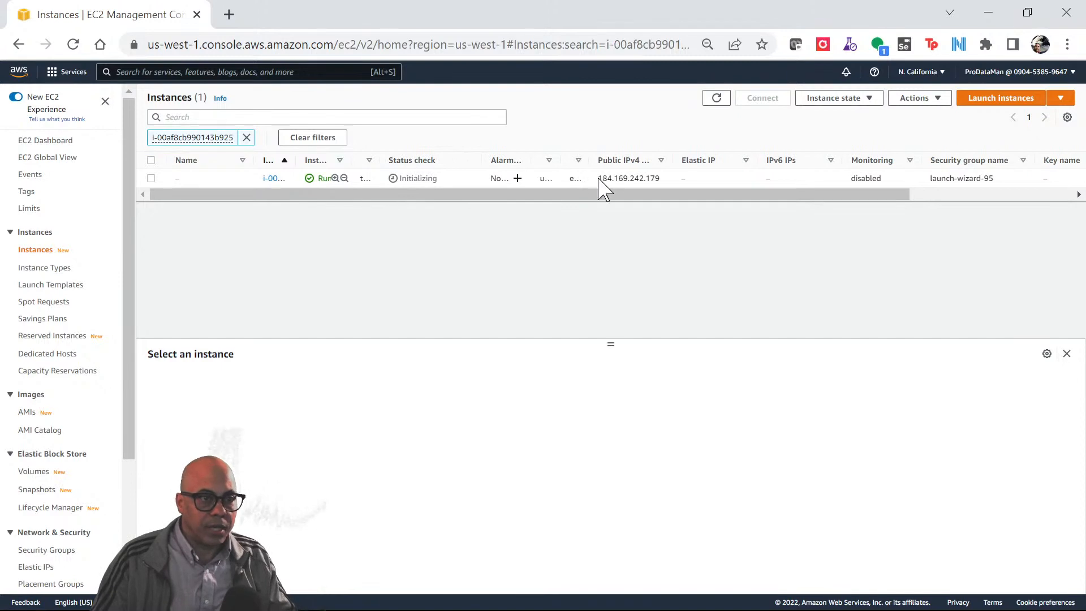
Copy the instance's public IPv4 address into the computer name of Remote Desktop Connection and close that window without connecting.
left_click_drag(599, 179, 660, 178)
key("ctrl+c")
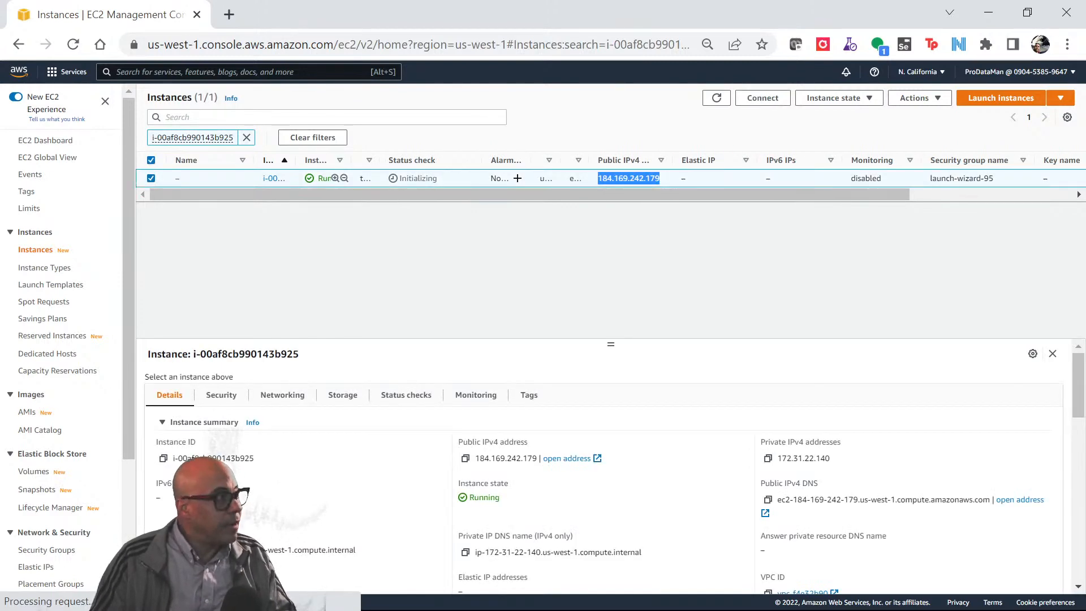
left_click_drag(0, 306, 558, 219)
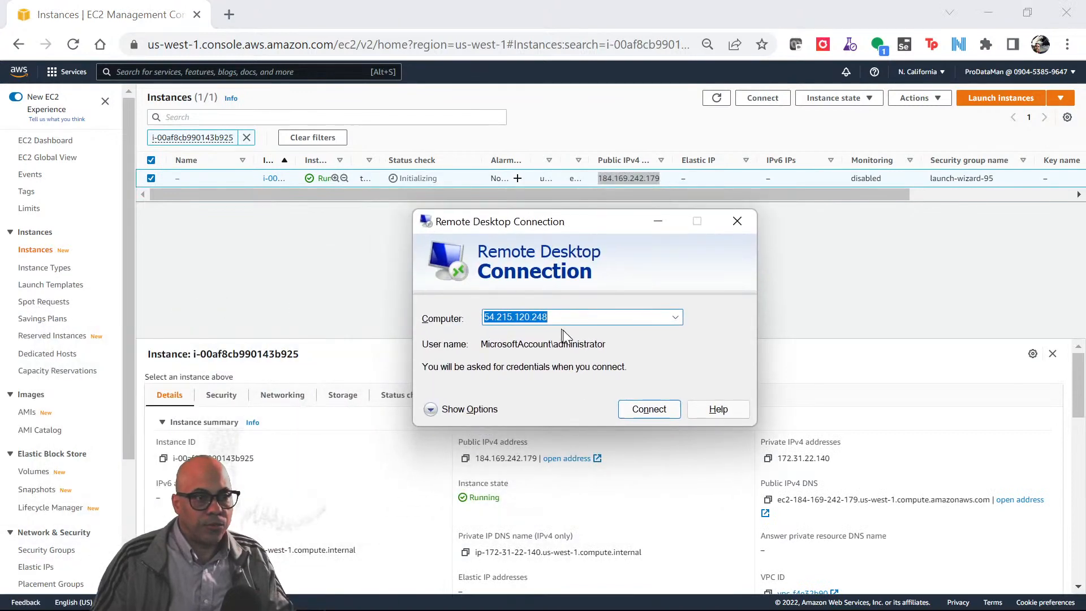
key("ctrl+v")
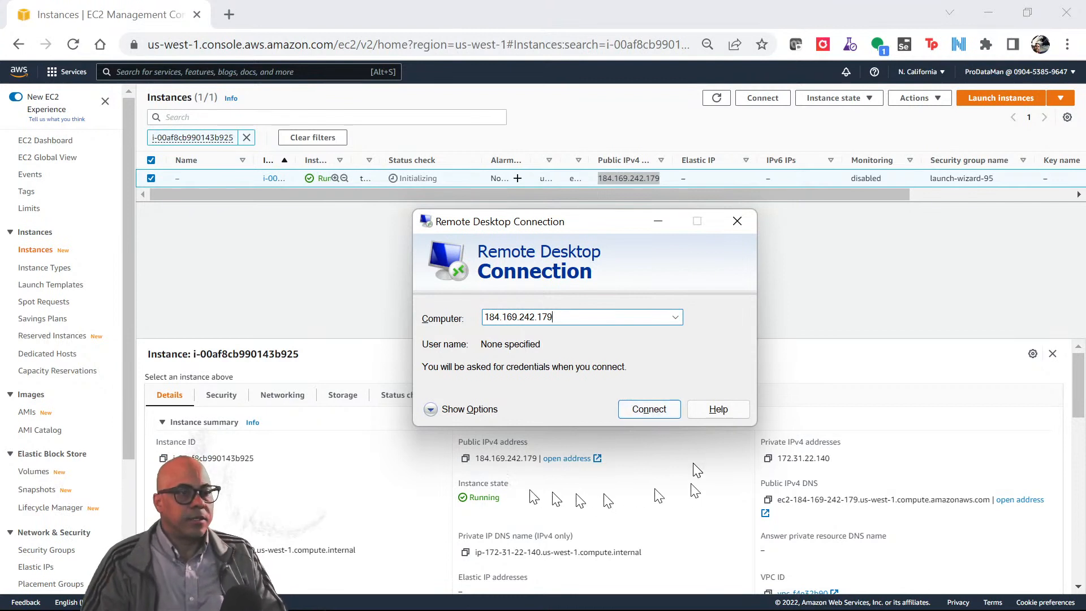
left_click(735, 223)
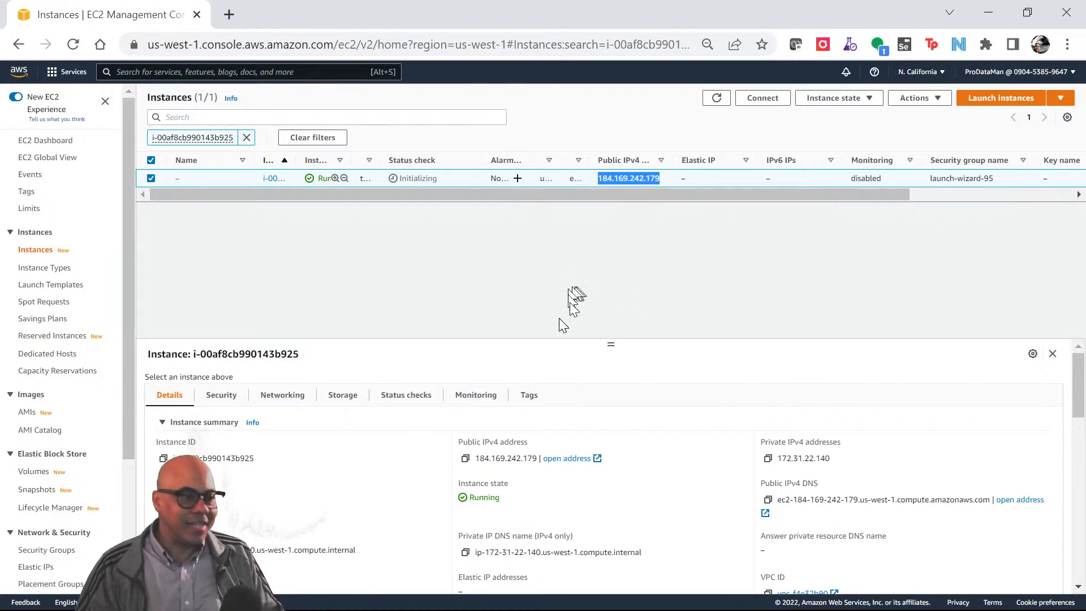
left_click(524, 205)
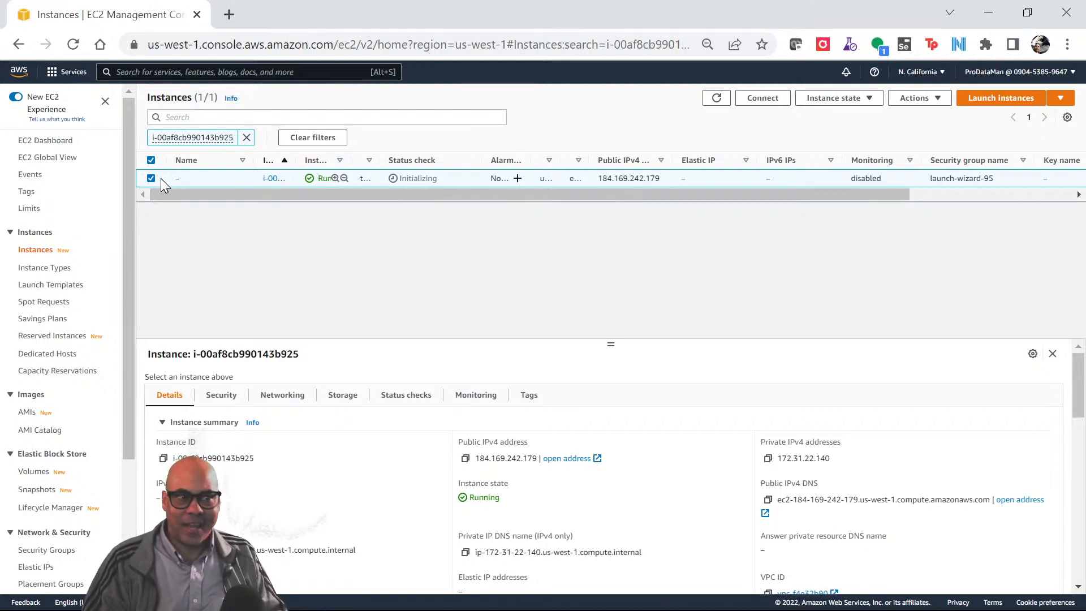
left_click(866, 100)
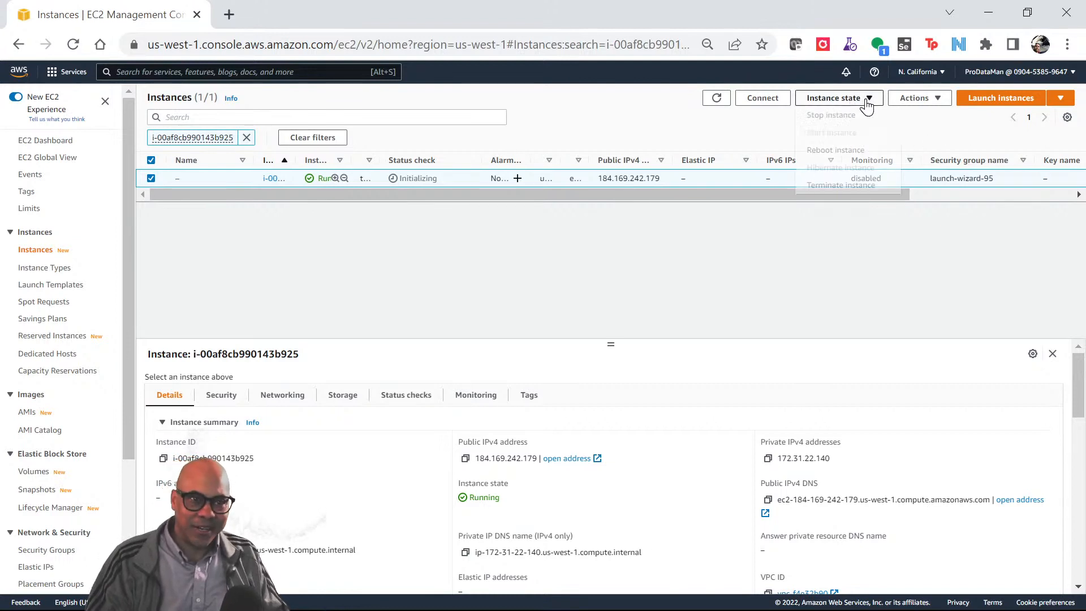
left_click(834, 187)
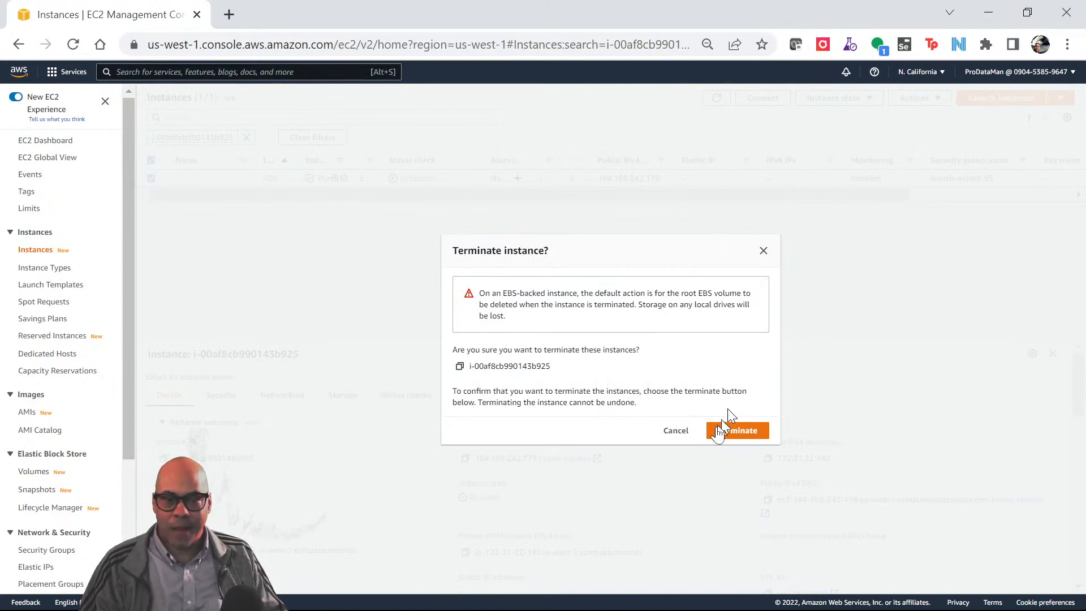
left_click(676, 431)
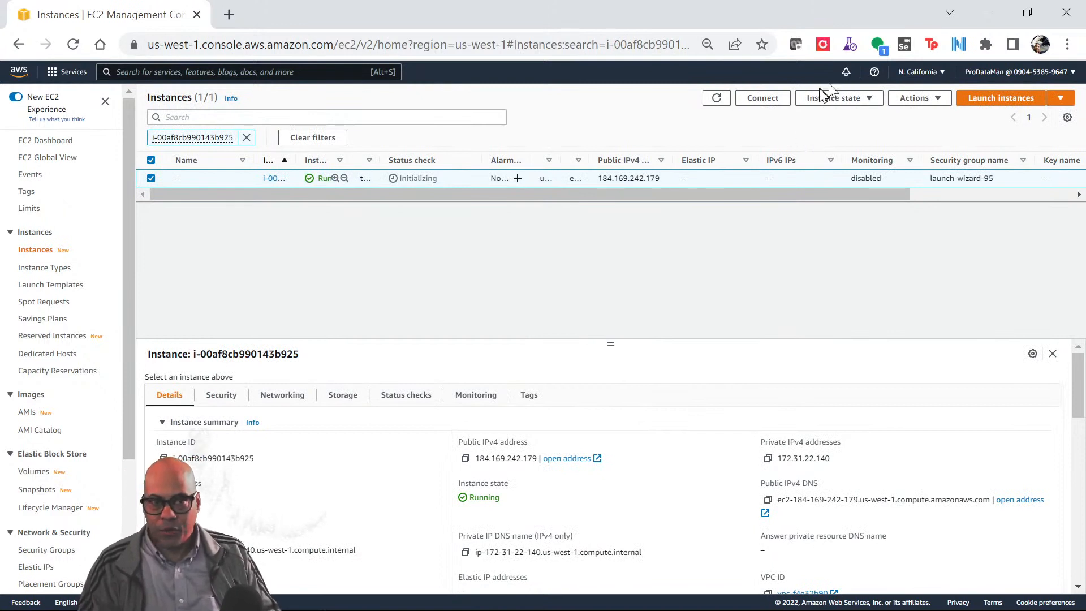
Stop the newly launched CI / CD Golden Image instance and confirm the stop.
left_click(863, 101)
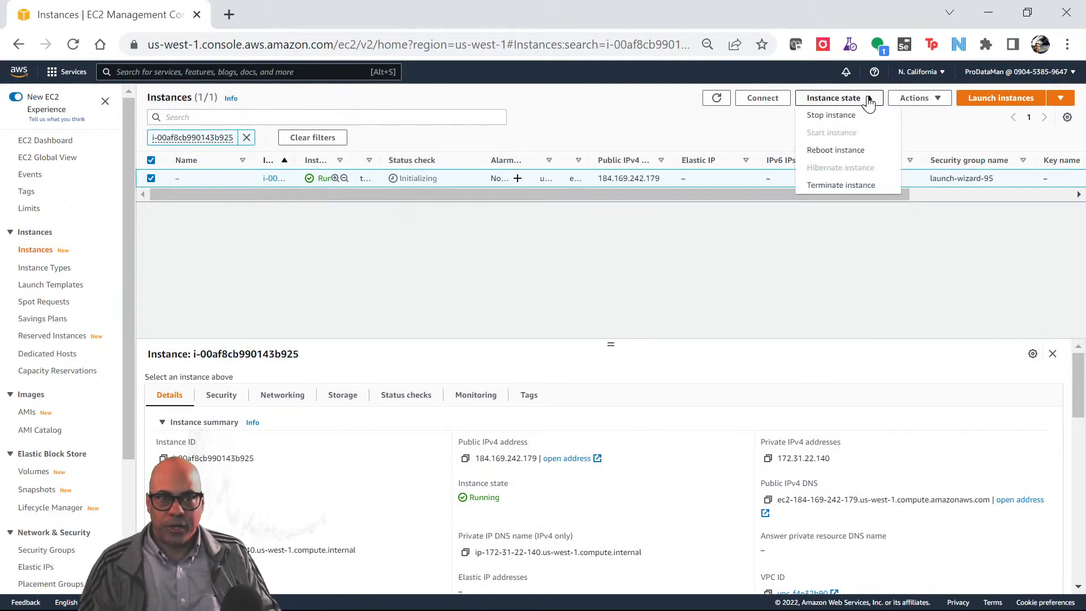
left_click(836, 116)
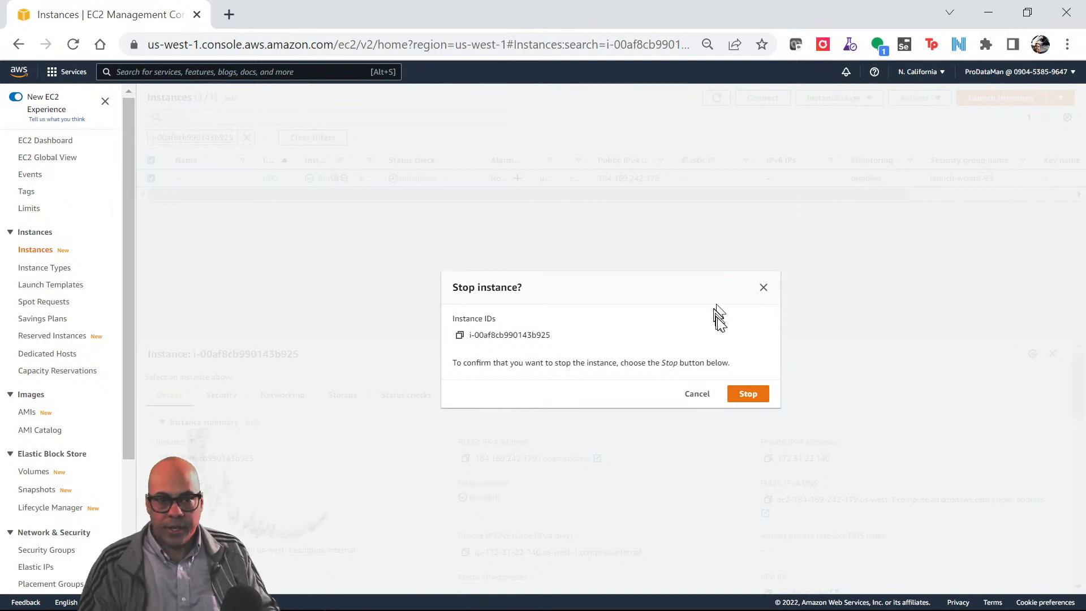
left_click(742, 396)
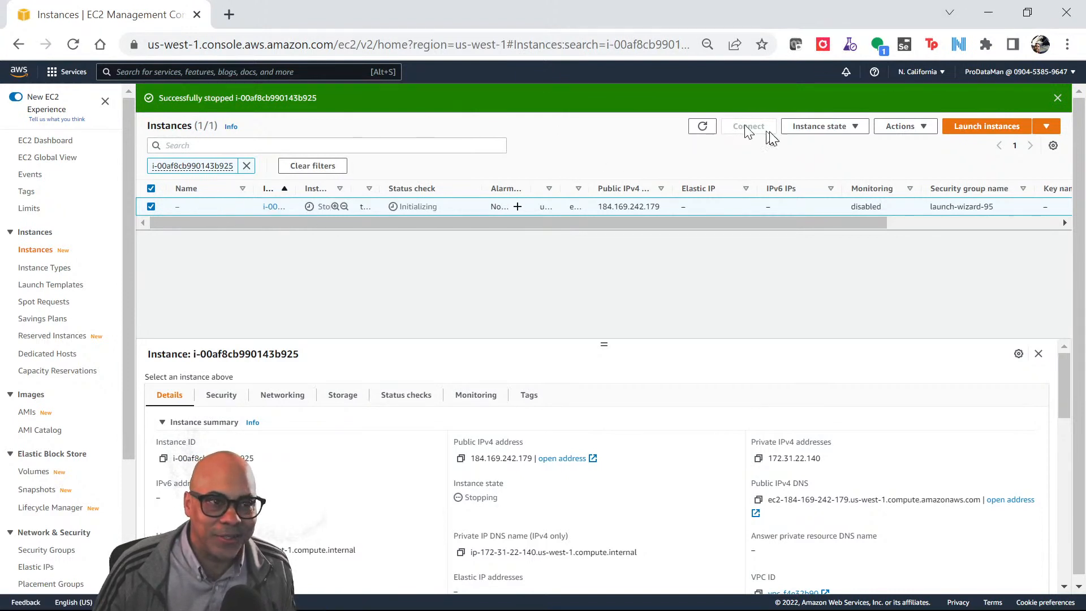
Terminate the selected CI / CD Golden Image instance and confirm the termination.
left_click(852, 128)
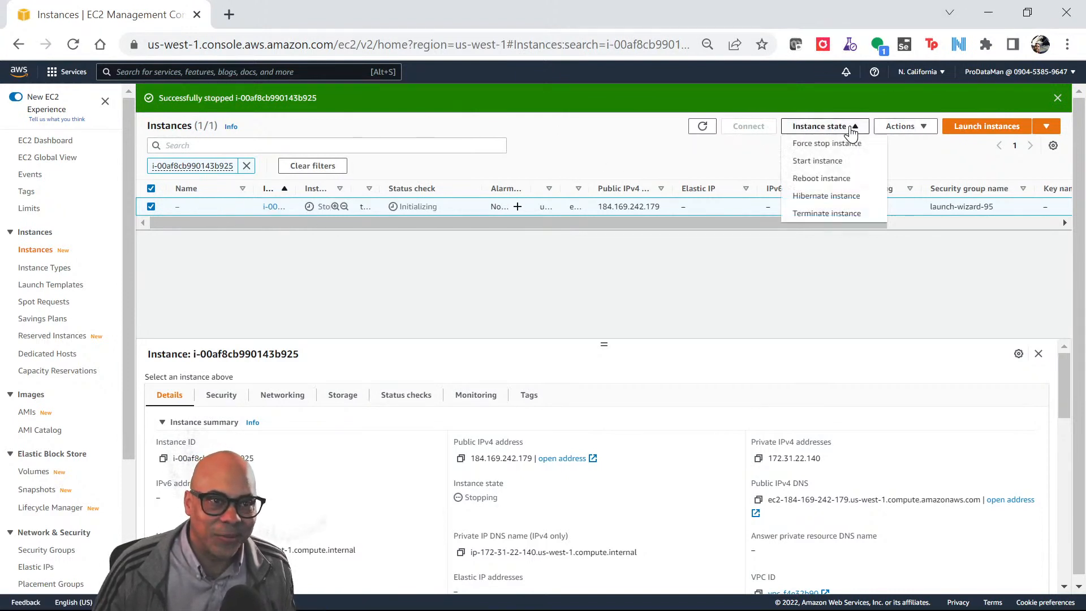
left_click(820, 214)
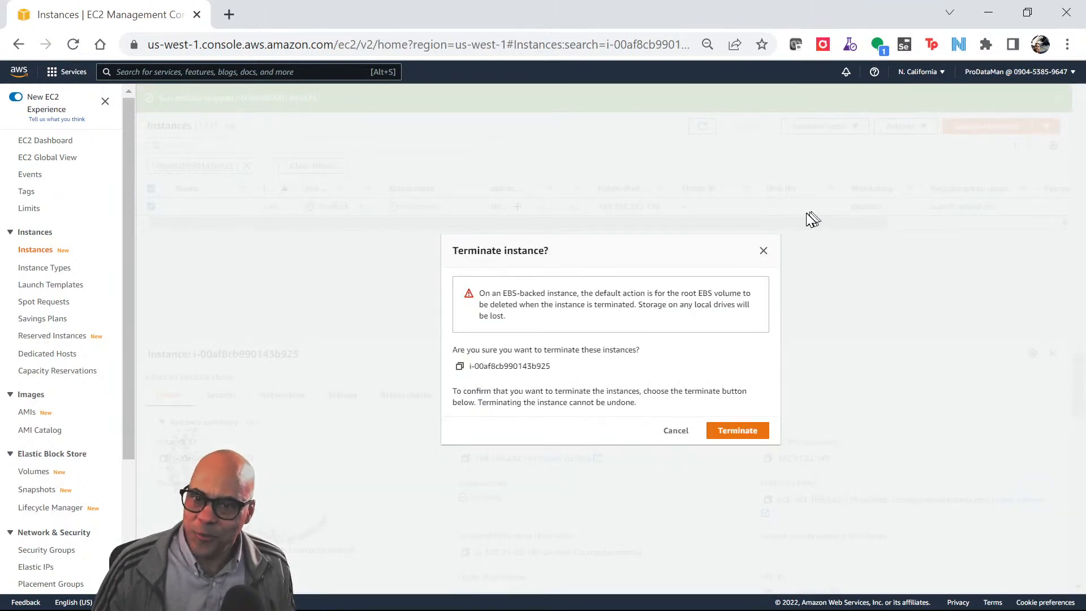
left_click(735, 431)
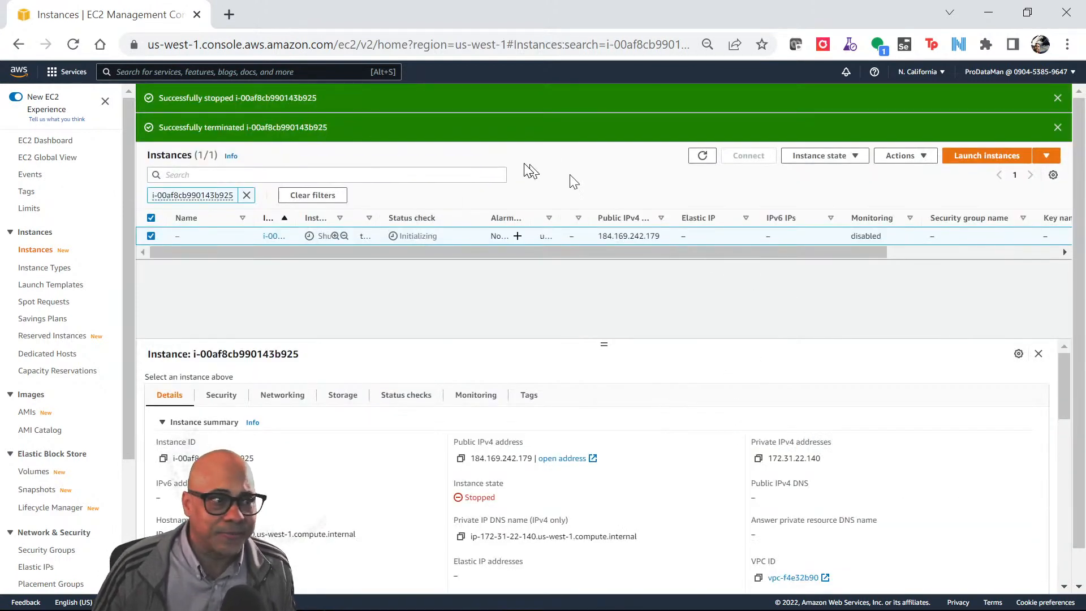
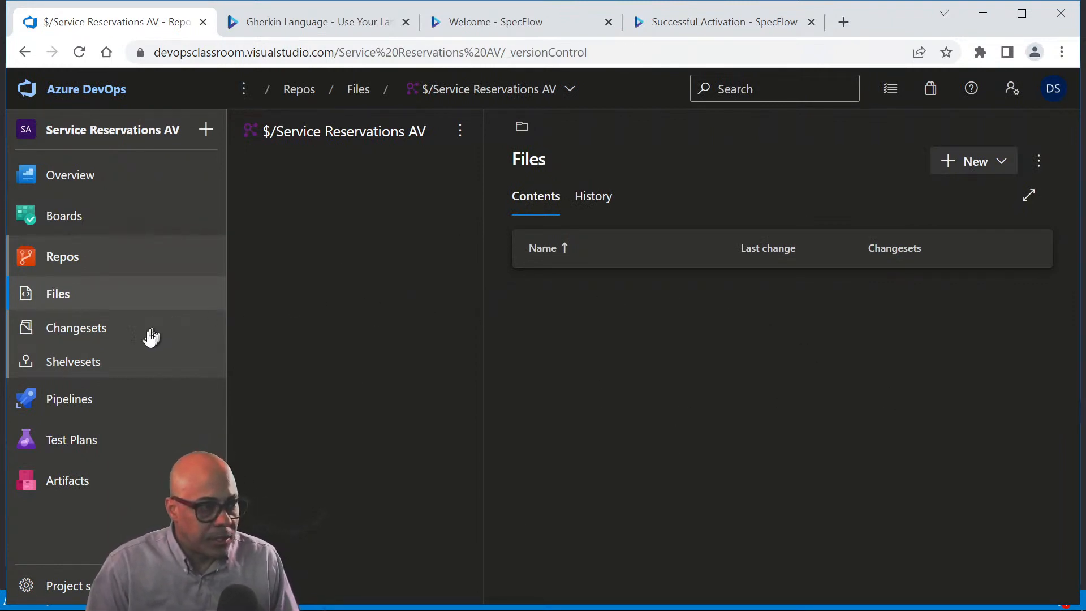
Switch to Azure DevOps and open the Pipelines page of the Service Reservations AV project.
mouse_move(85, 406)
left_click(58, 402)
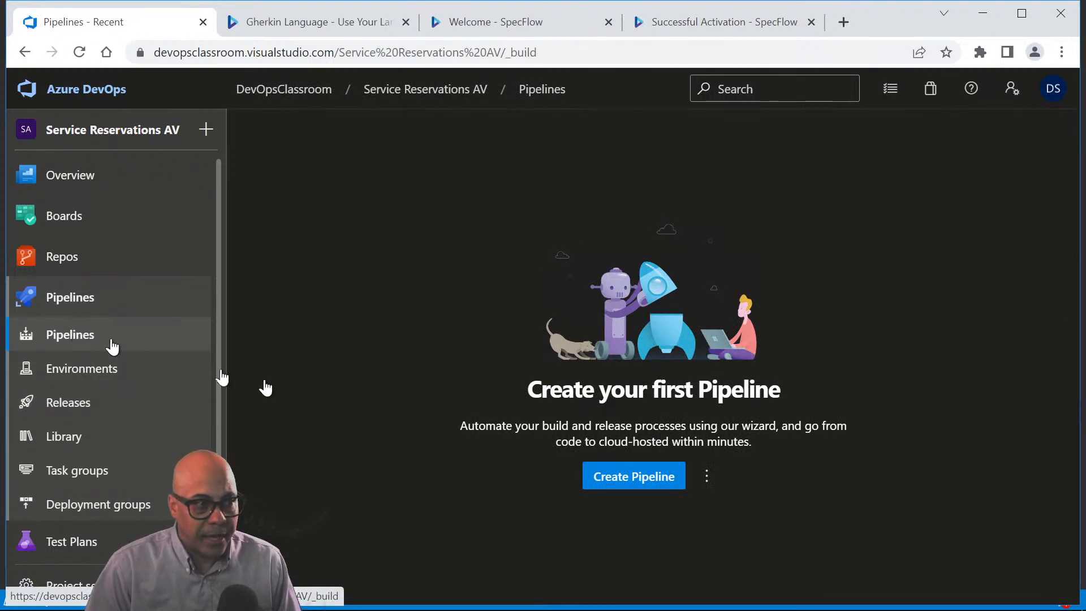
Create a build pipeline from Team Foundation Version Control, keeping the default workspace mapping and applying the ASP.NET template.
left_click(637, 478)
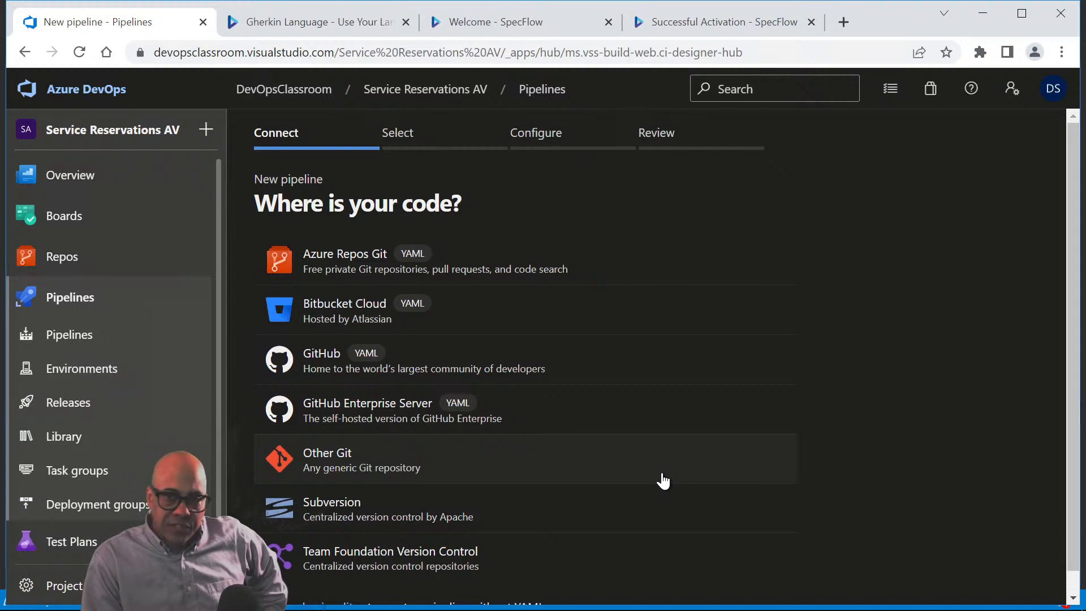
left_click(421, 560)
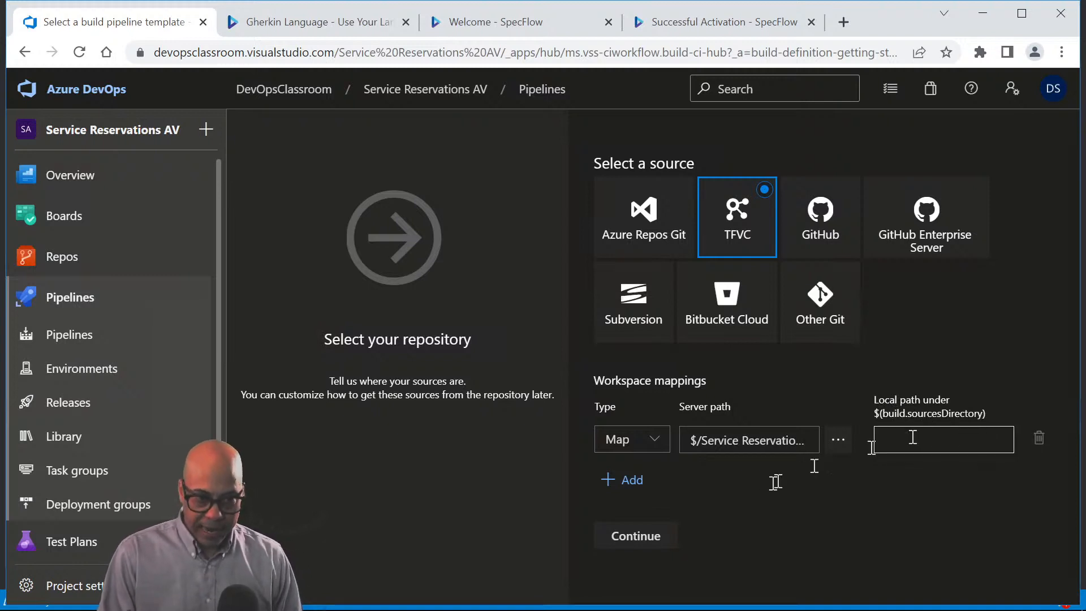
left_click(642, 538)
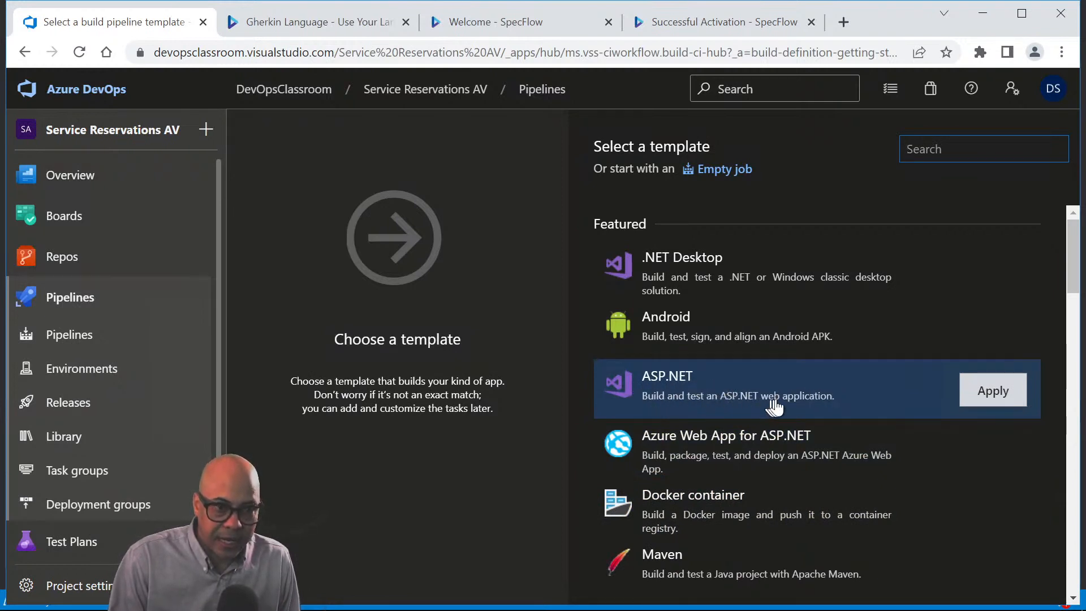
left_click(983, 396)
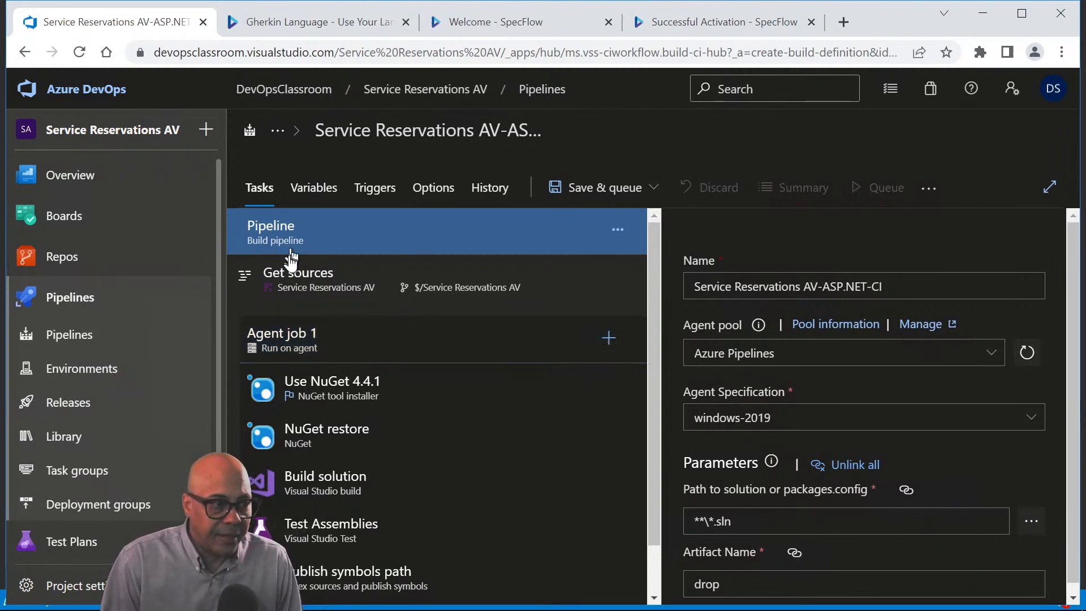
Enable code coverage in the execution options of the pipeline's Test Assemblies task.
left_click(302, 534)
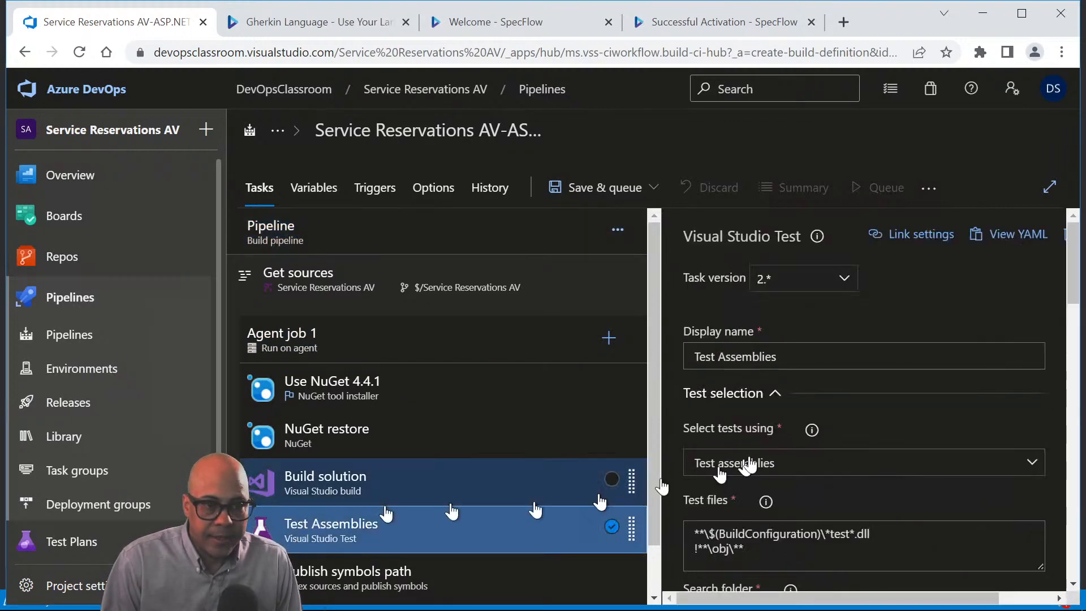
scroll(820, 430, "down", 8)
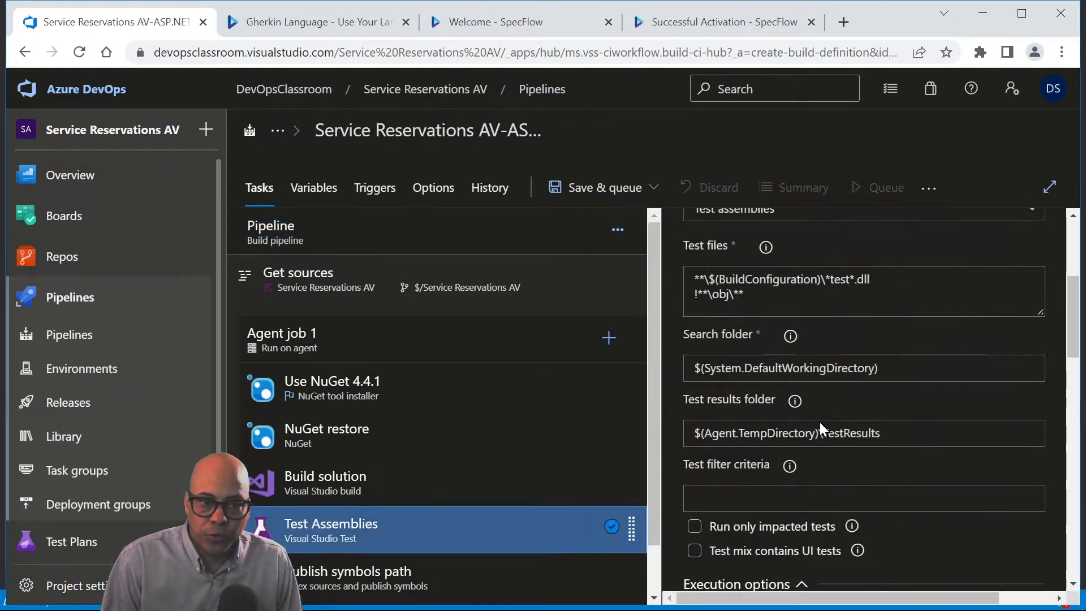
scroll(820, 431, "down", 3)
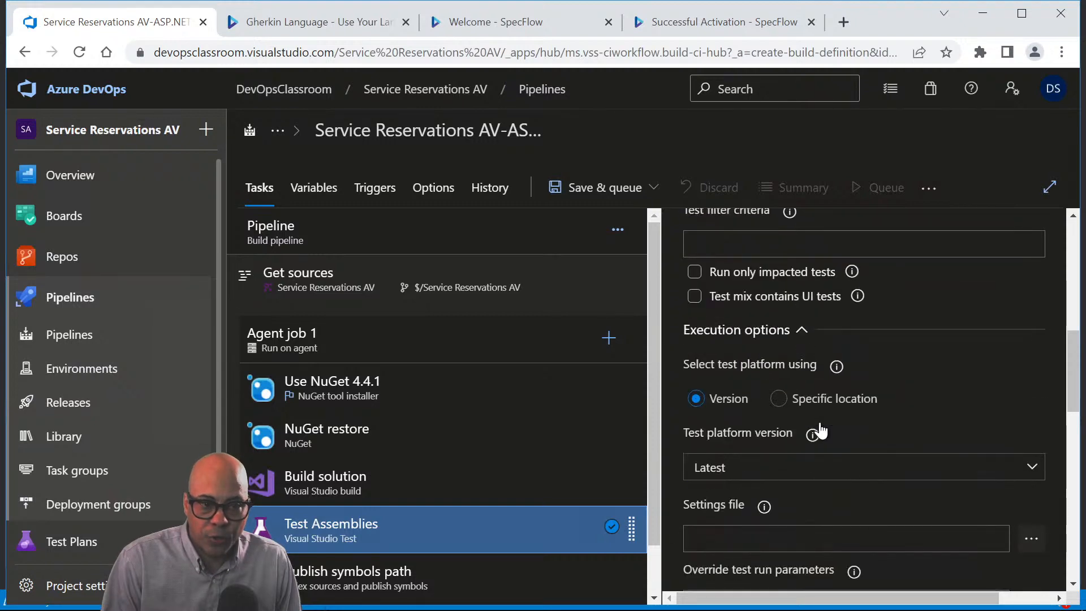
scroll(820, 430, "down", 6)
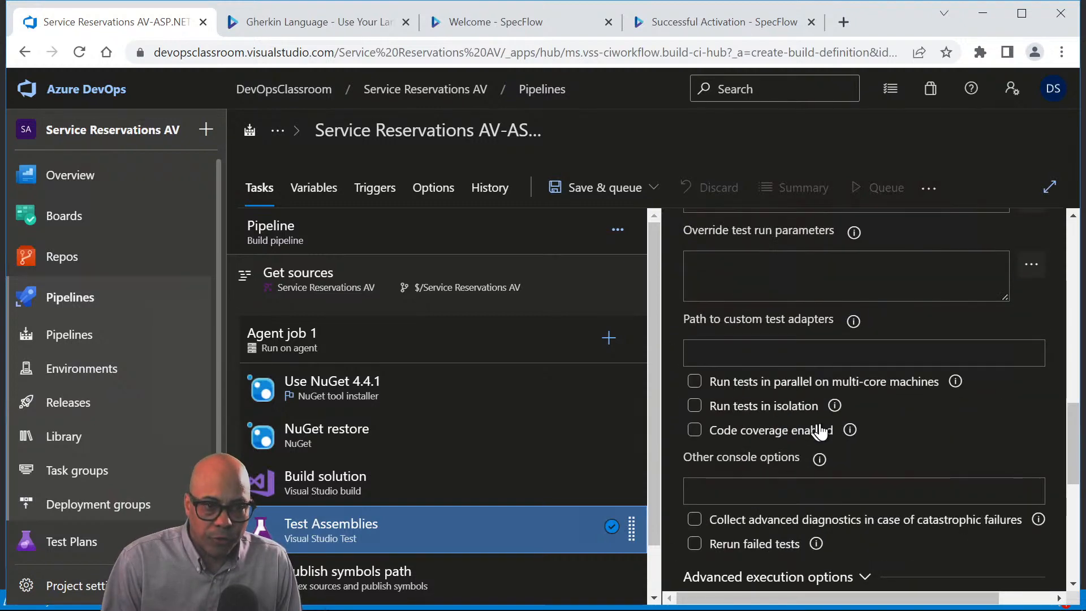
left_click(694, 431)
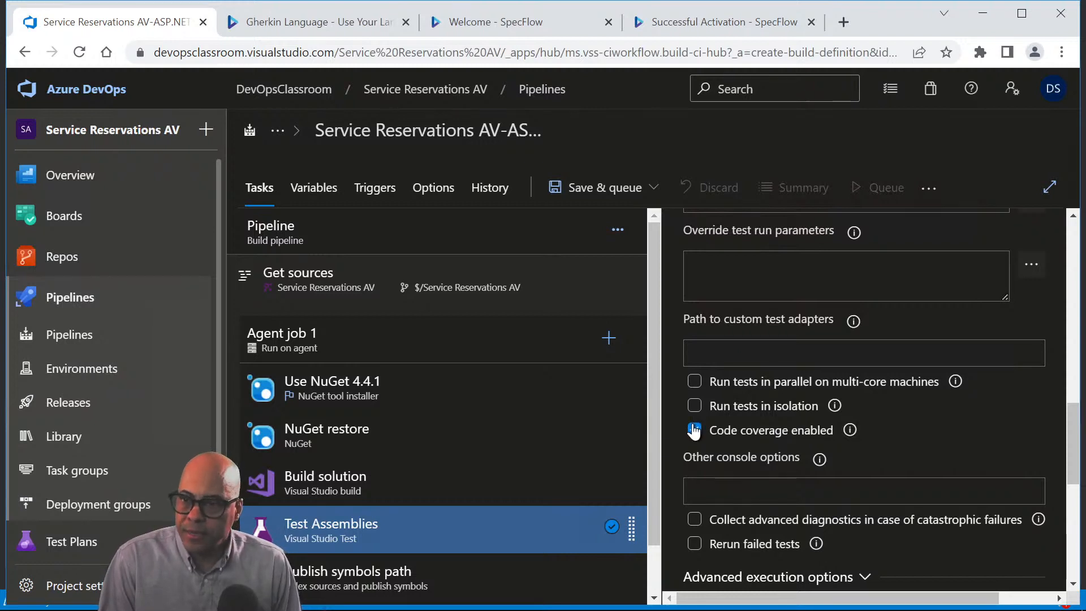
Enable the continuous integration and gated check-in triggers for Service Reservations AV.
left_click(374, 191)
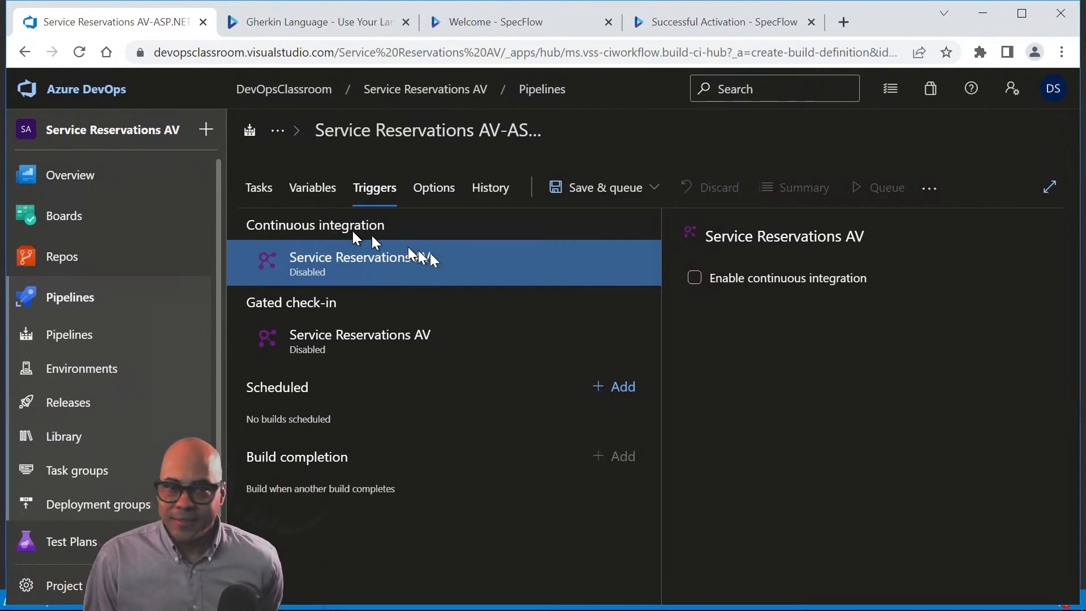
left_click(695, 279)
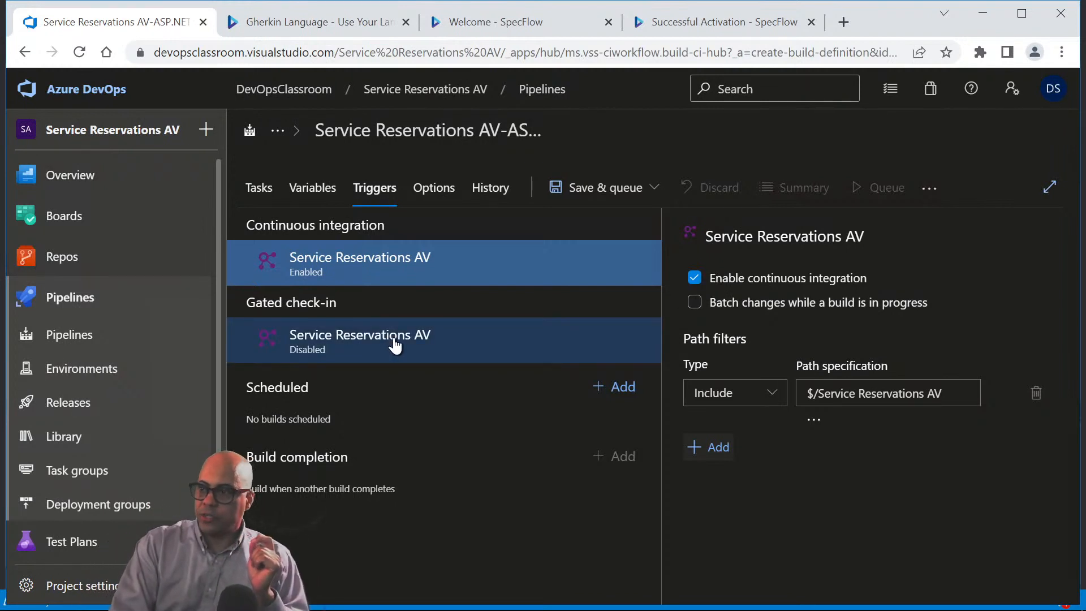
left_click(303, 346)
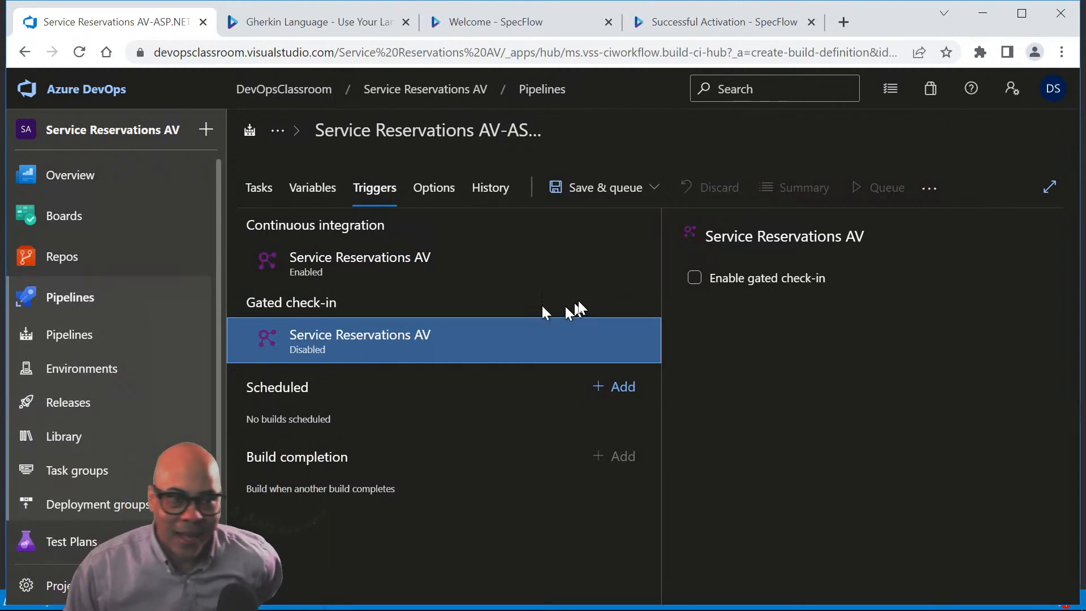
left_click(695, 279)
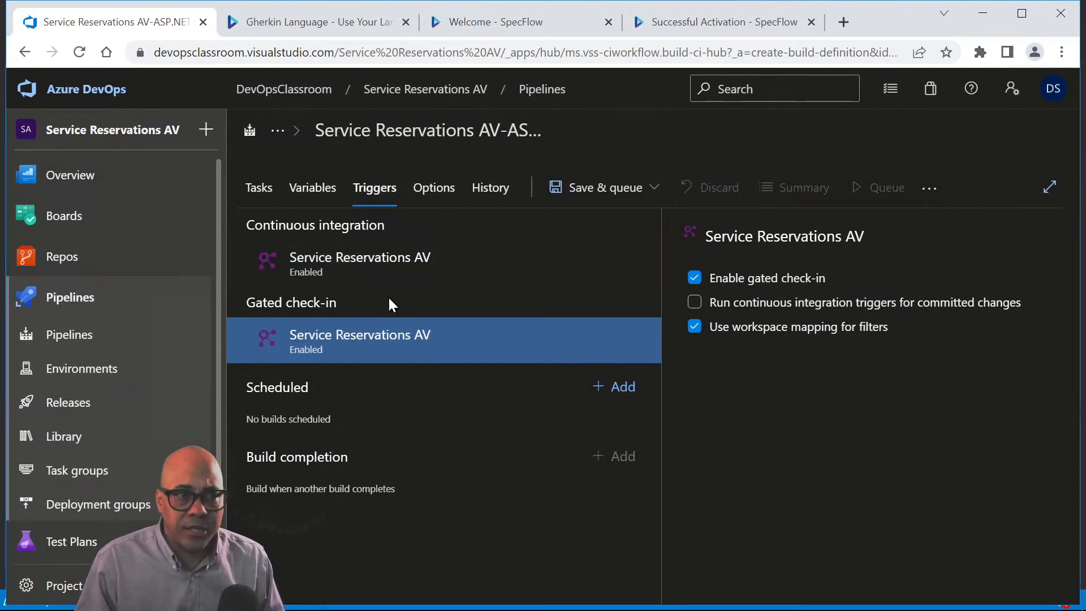
Turn on creating a work item on failure in the build pipeline's options.
left_click(435, 190)
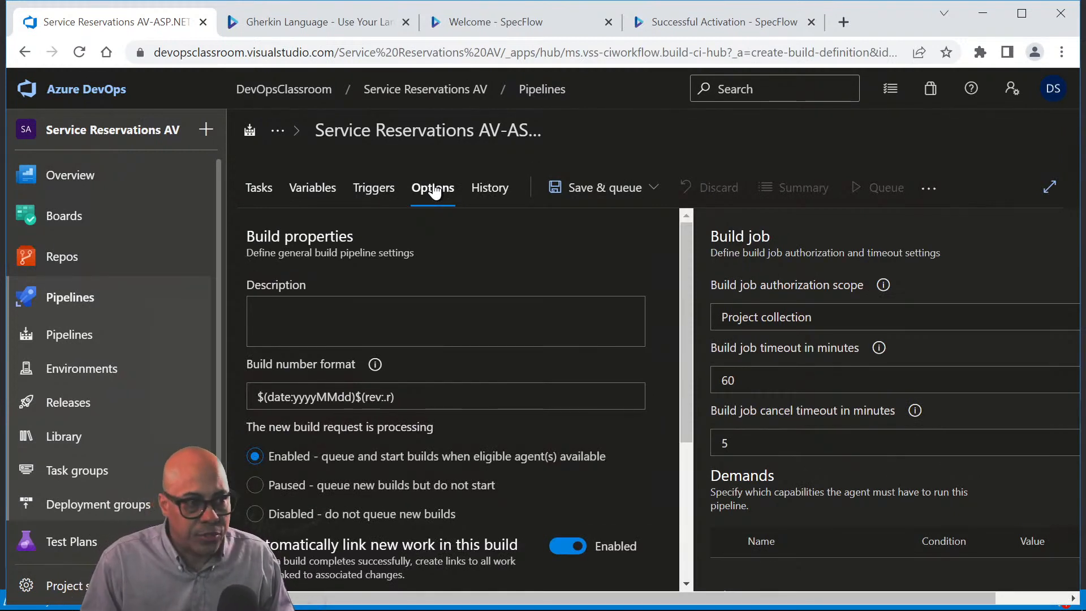
scroll(409, 336, "down", 3)
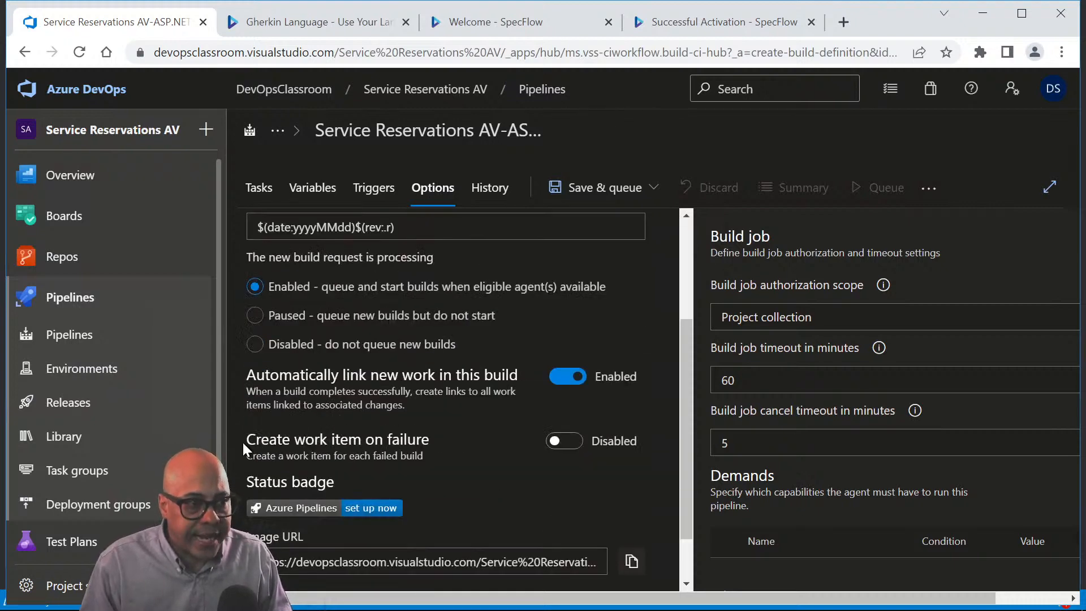
left_click_drag(247, 439, 435, 433)
left_click(432, 433)
triple_click(432, 433)
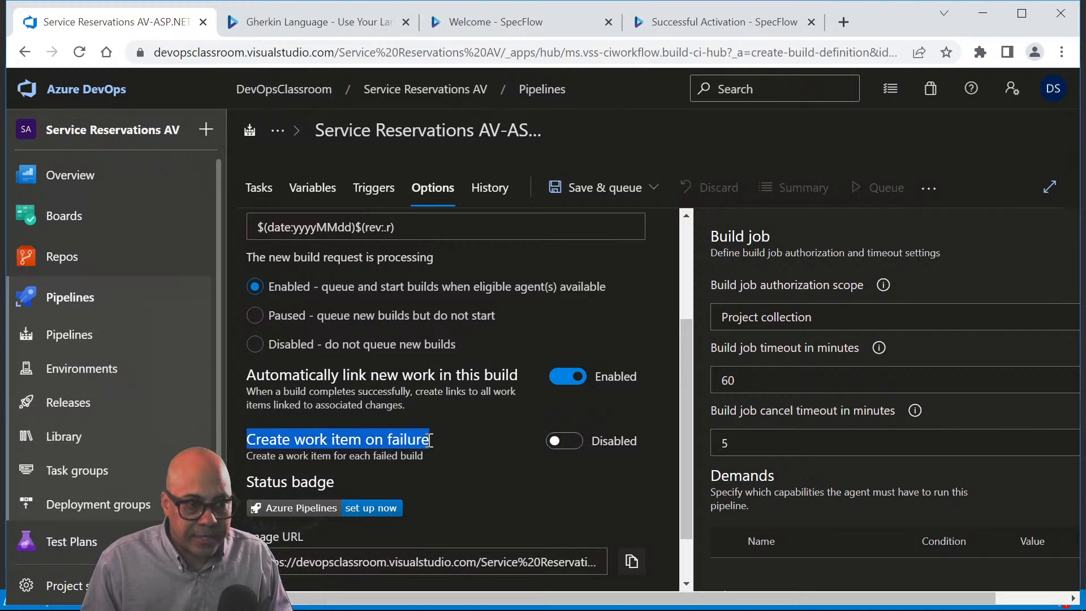
left_click(565, 442)
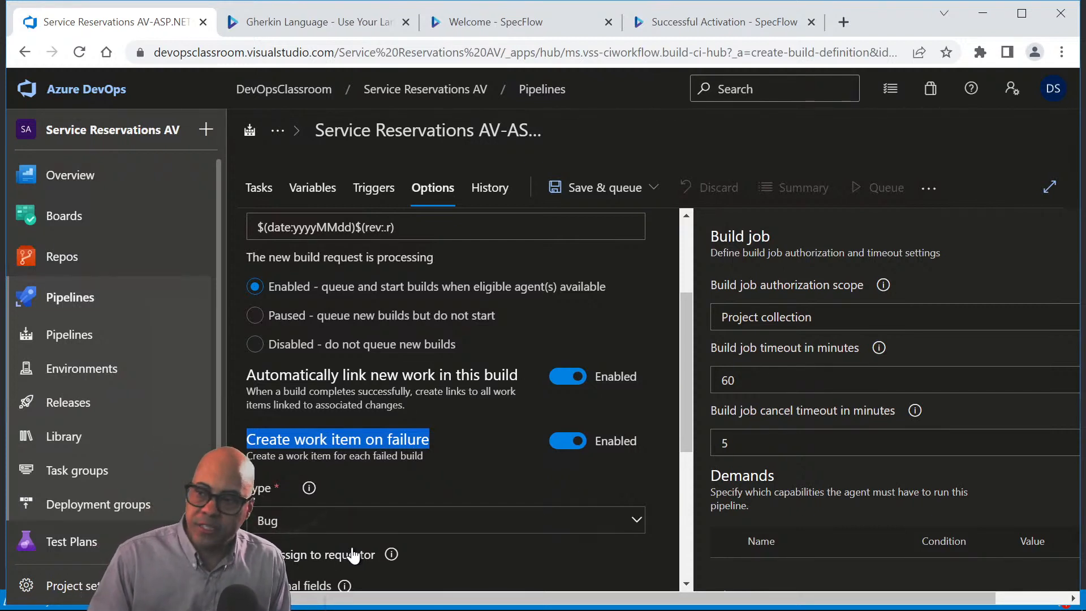
Review the continuous integration trigger and select Bug as the type of work item created for each failed build.
left_click(371, 184)
left_click(346, 275)
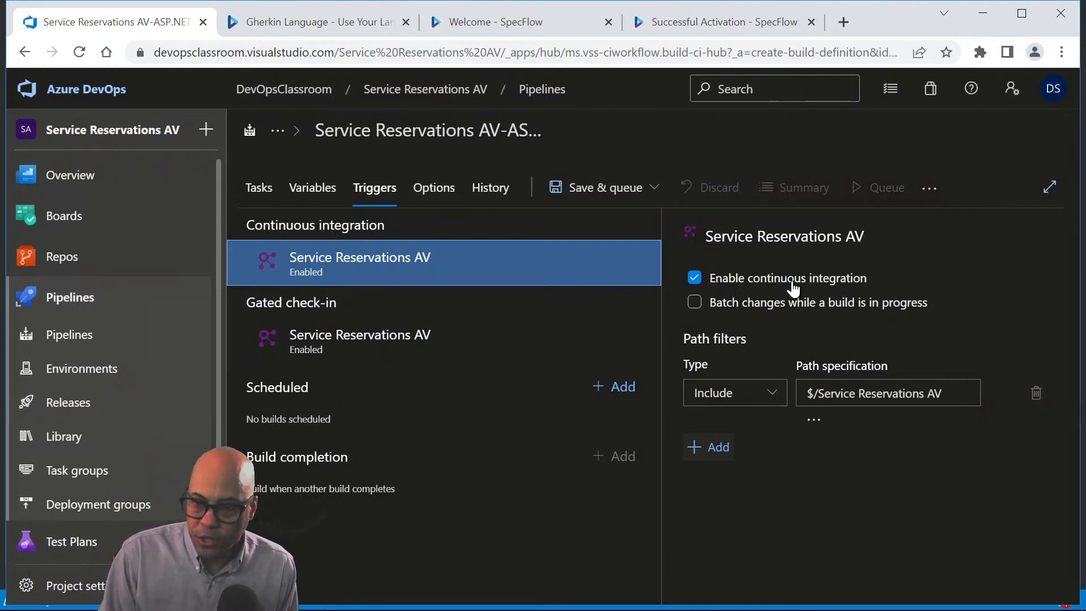
left_click(446, 187)
scroll(446, 376, "down", 5)
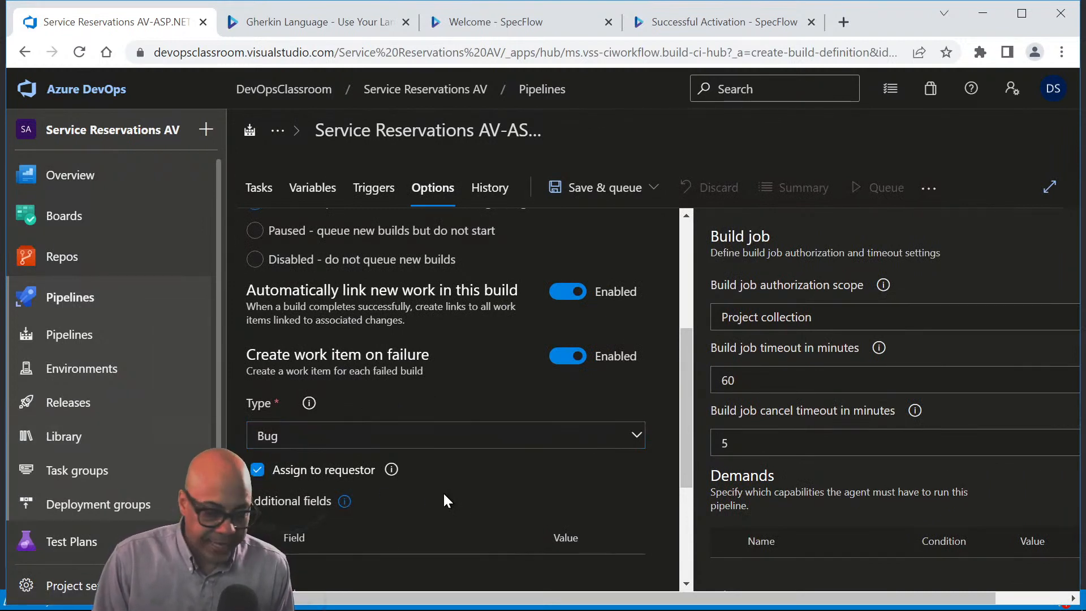
left_click(632, 439)
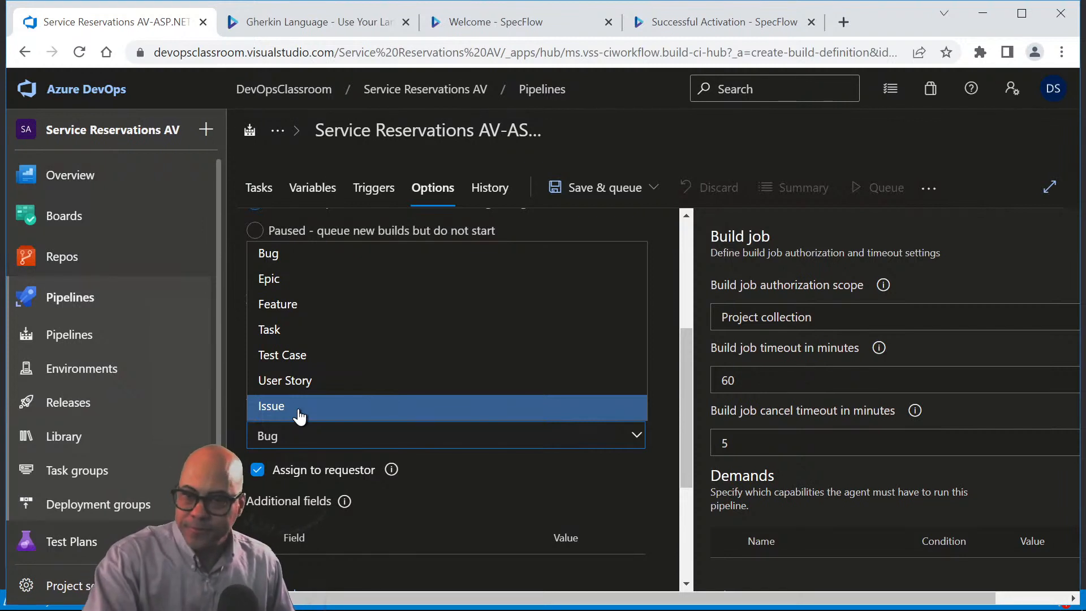
left_click(346, 254)
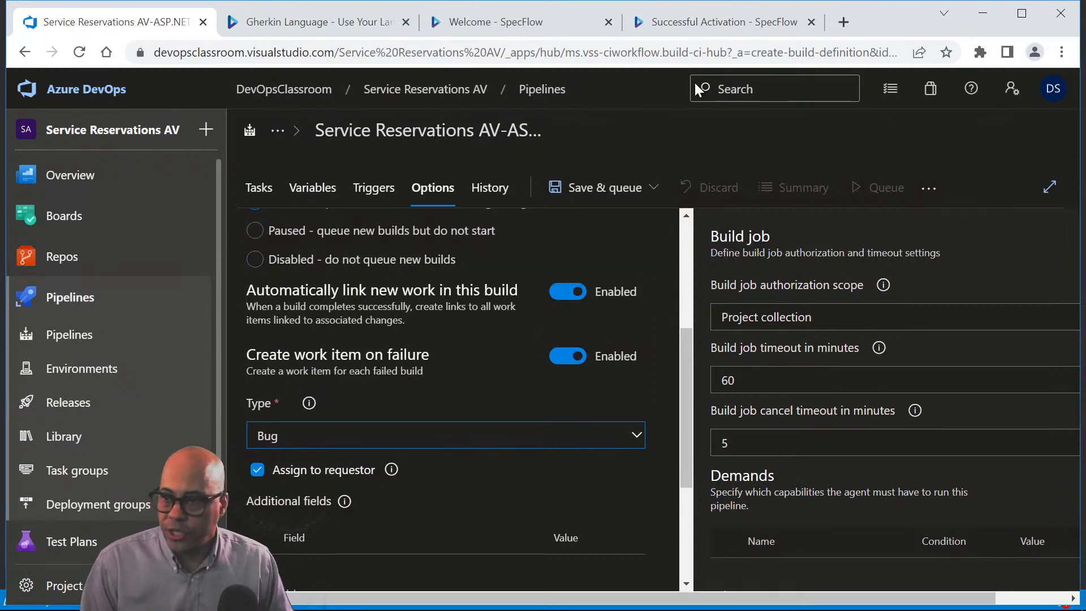
Save the build pipeline in the root folder with no comment and without queuing a build.
left_click(655, 190)
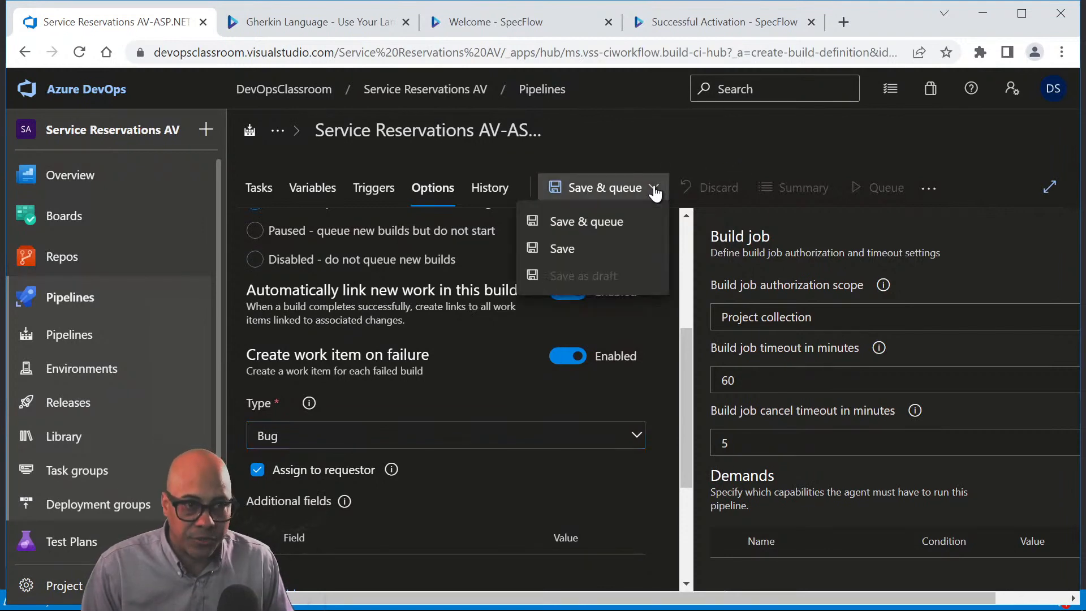
left_click(562, 250)
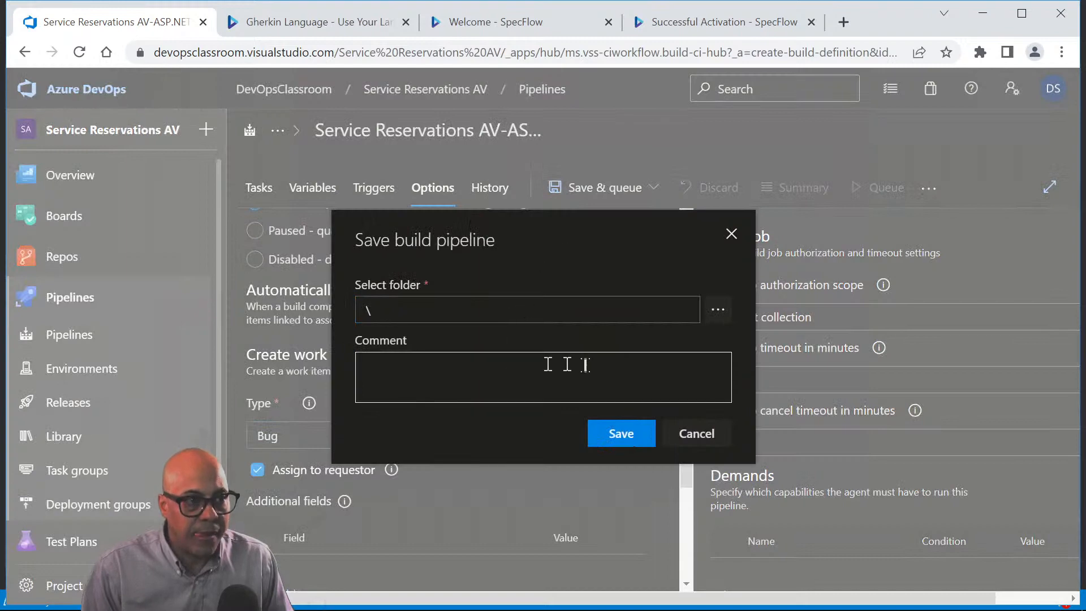
left_click(622, 440)
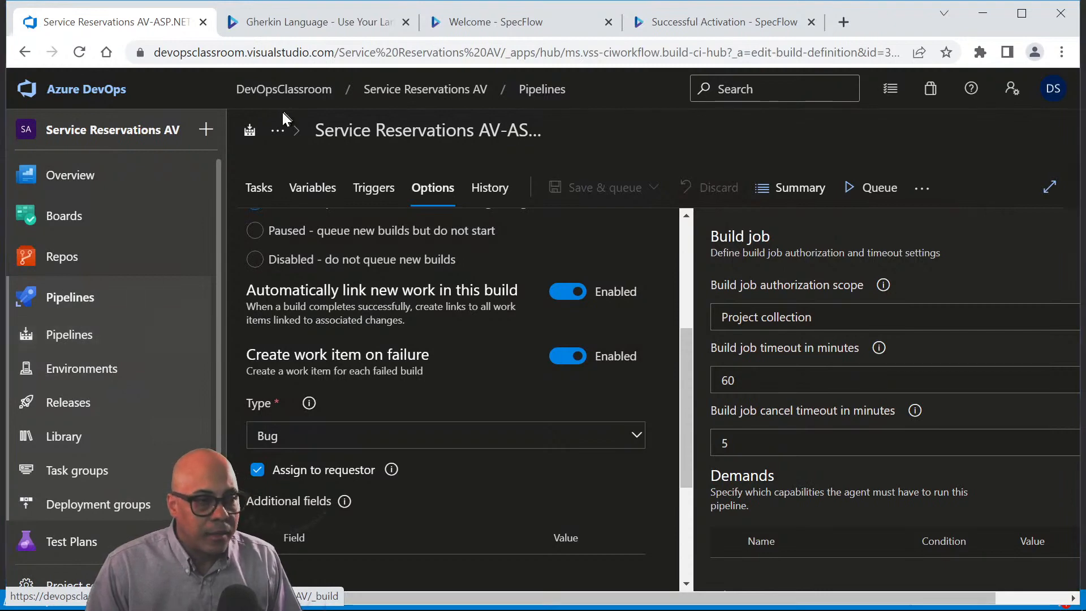
Switch to Visual Studio, run all tests with Push using stack.Add, and inspect the Multi Push Pop 4 and Multi Push Pop3 results.
key("alt+Tab")
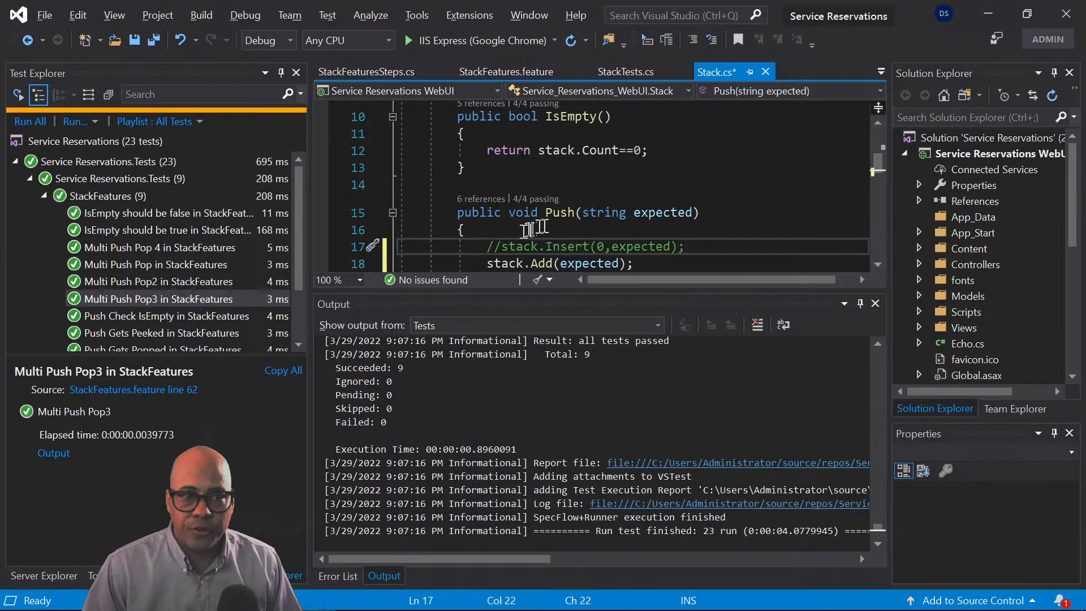
double_click(540, 265)
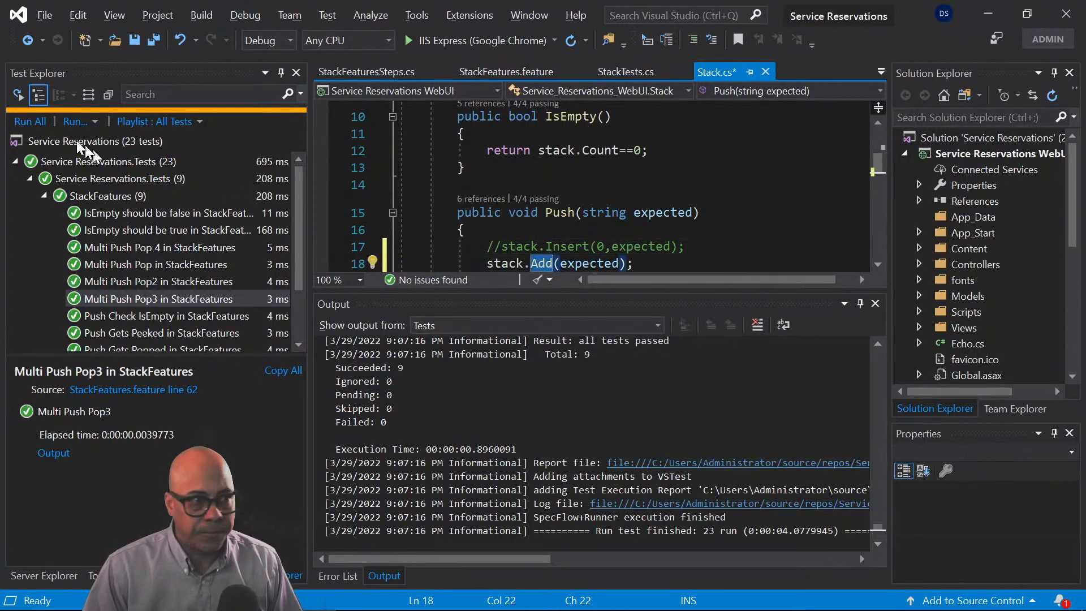
left_click(28, 123)
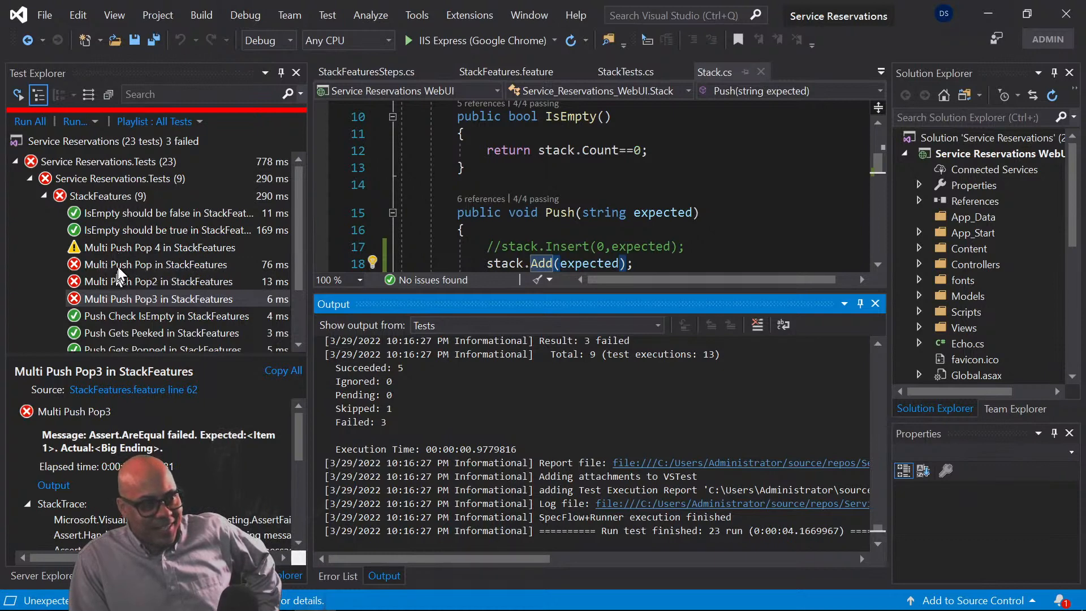
left_click(112, 247)
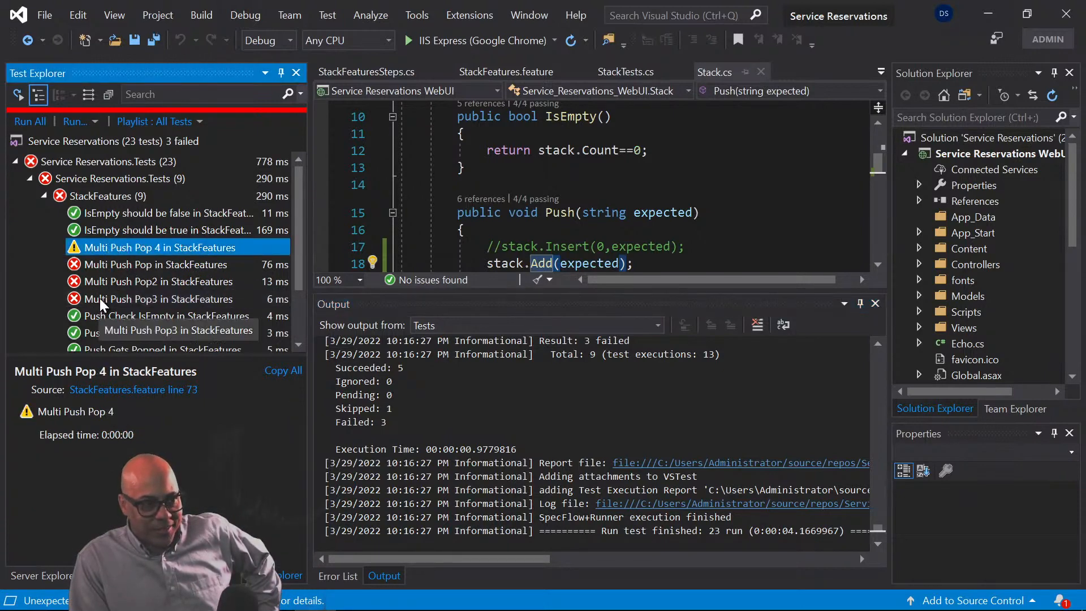
left_click(157, 299)
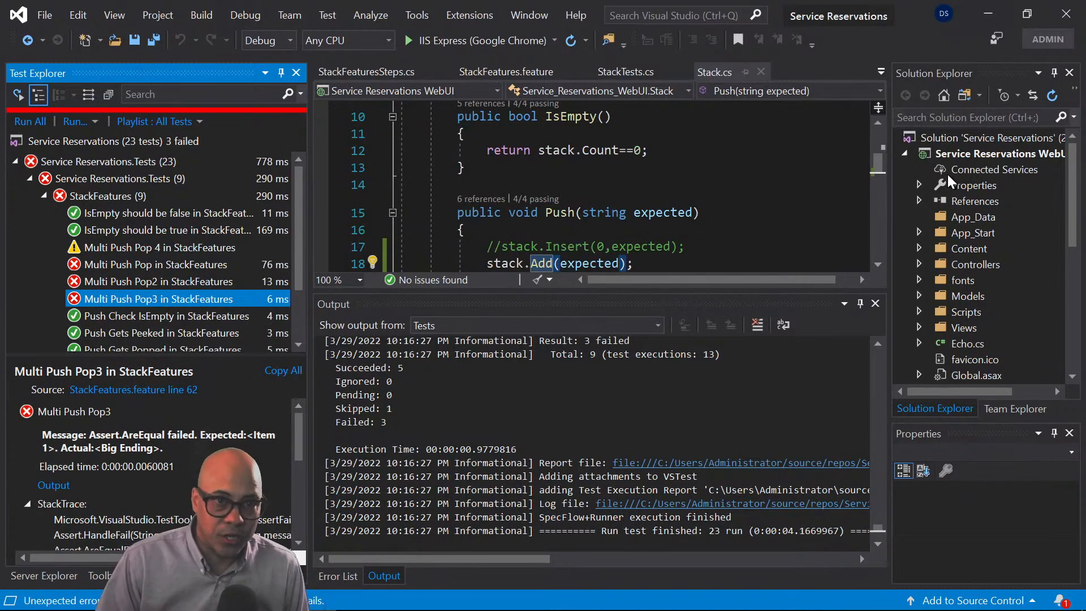
left_click(965, 139)
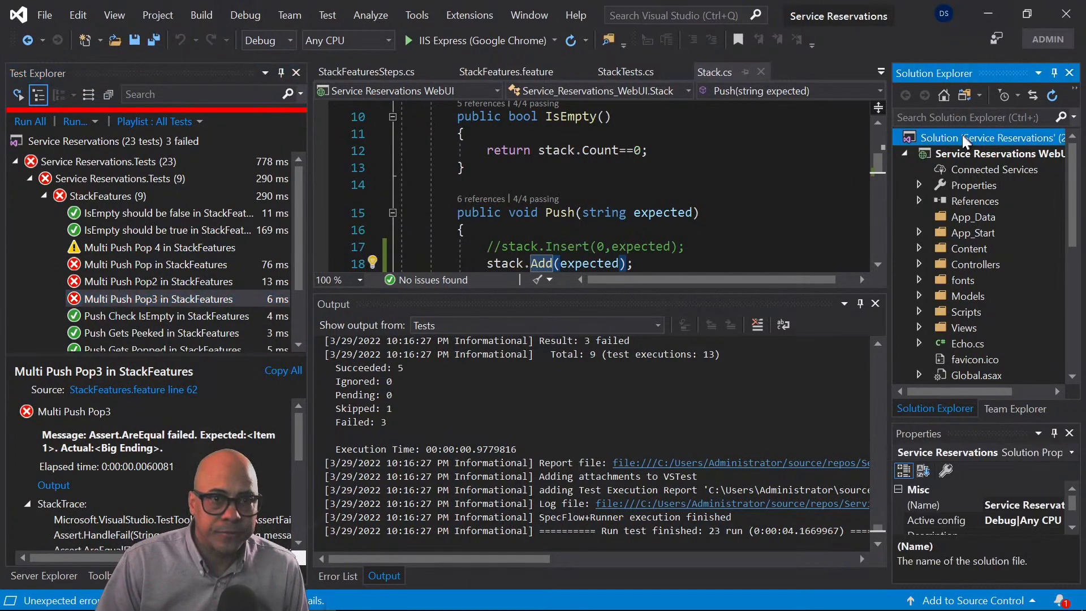
right_click(966, 141)
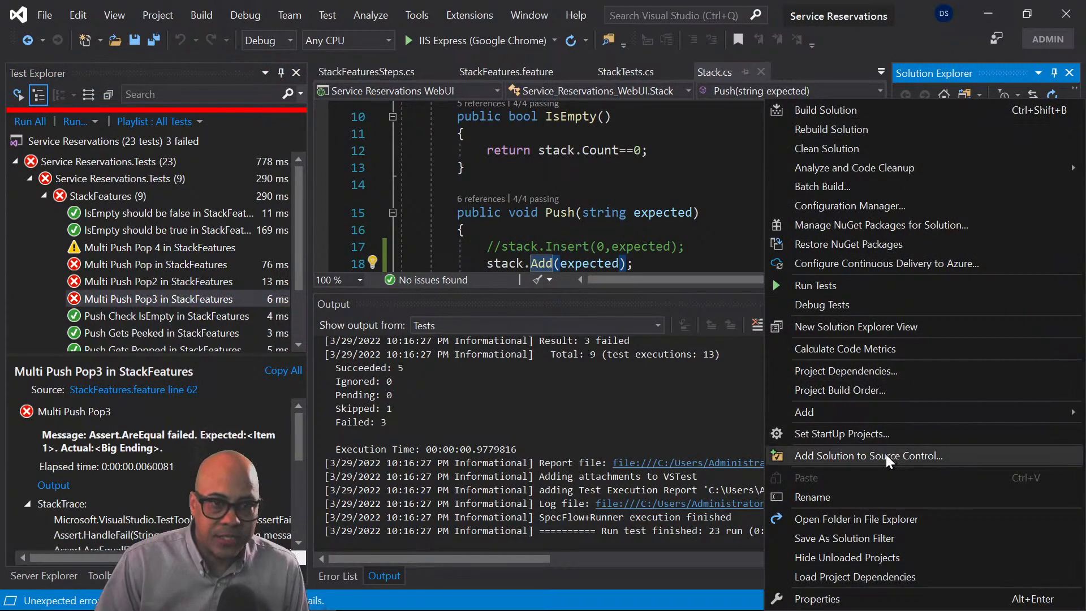
left_click(723, 152)
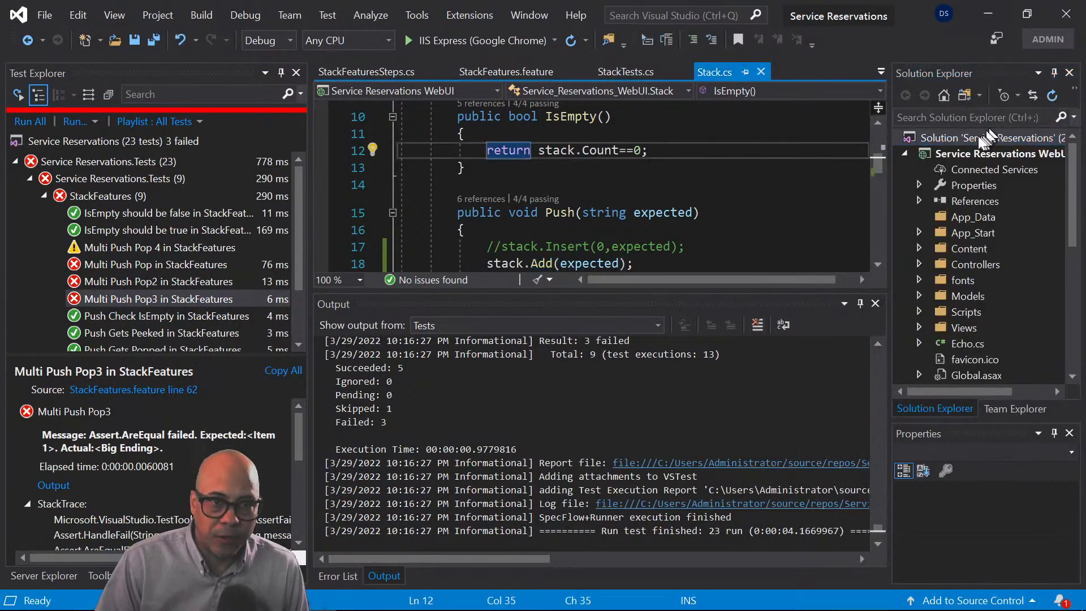
Collapse the Service Reservations WebUI project and select the Service Reservations solution.
left_click(957, 154)
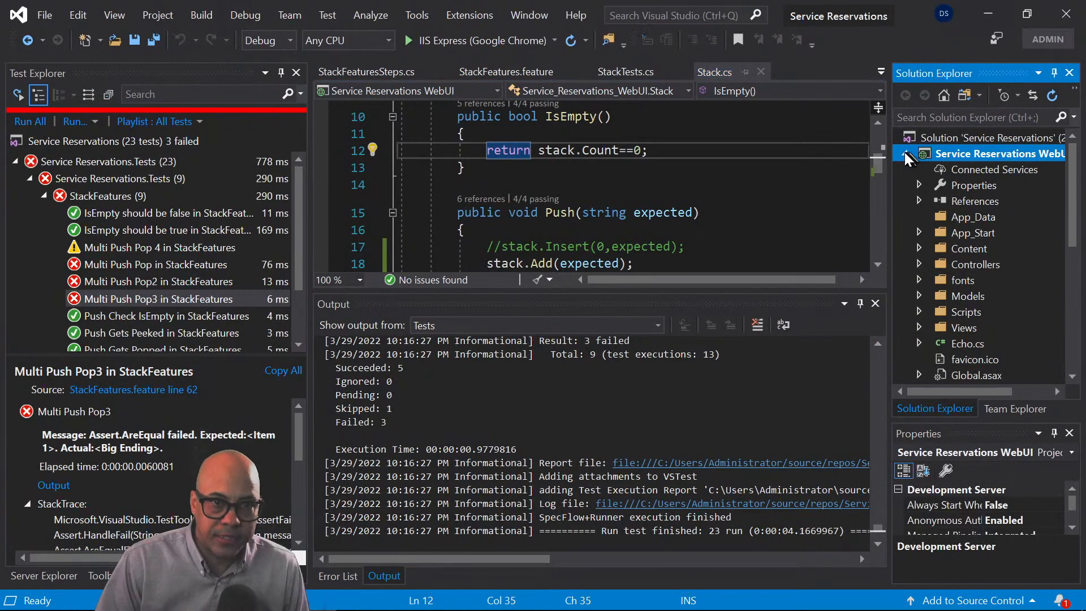
left_click(904, 154)
left_click(906, 171)
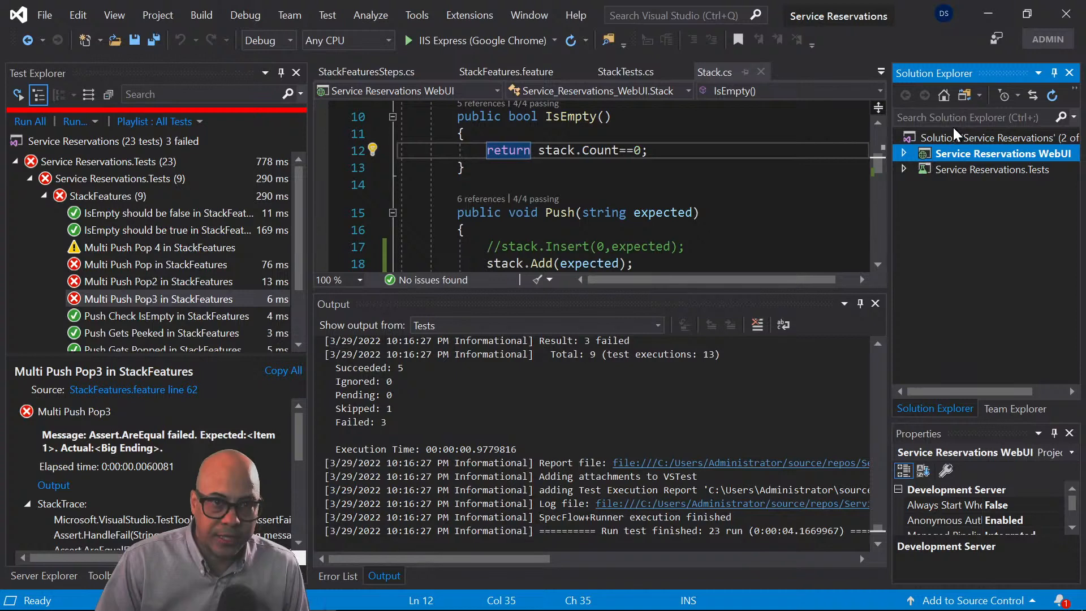
left_click(956, 144)
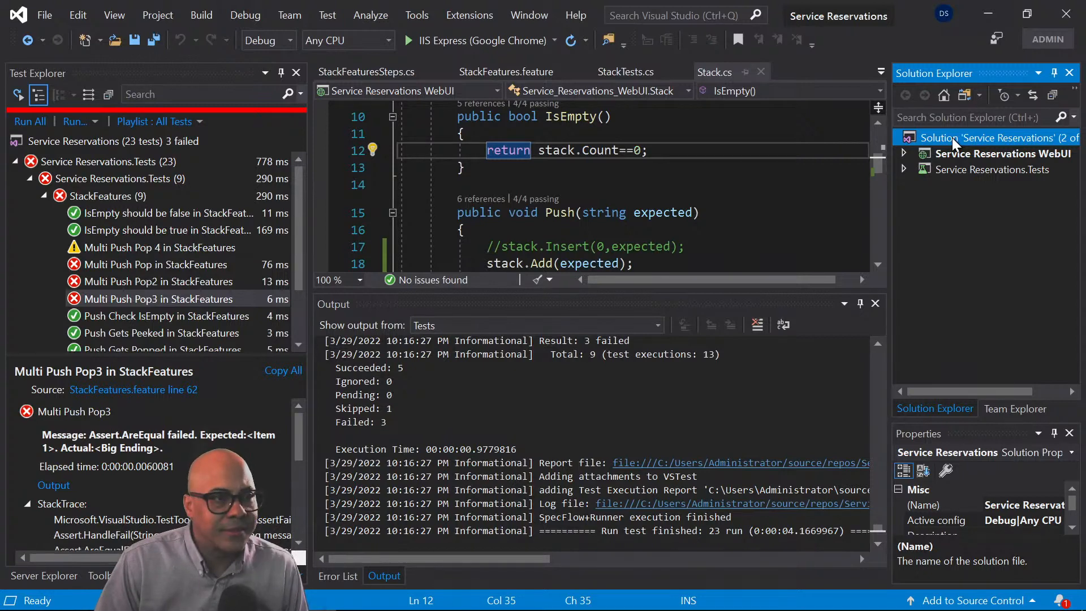
Try to add the Service Reservations solution to source control.
right_click(954, 143)
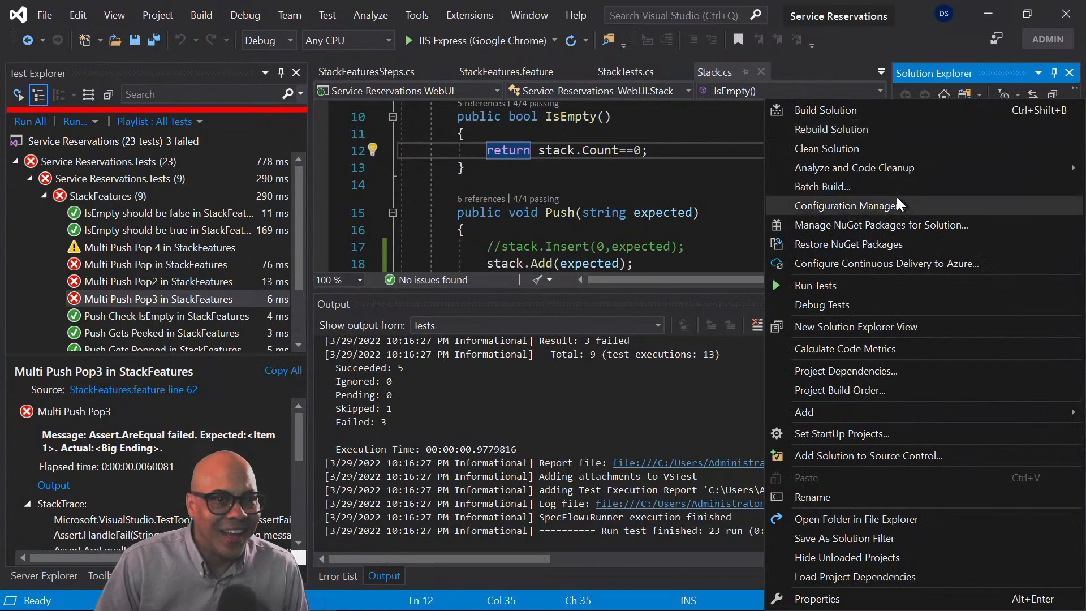
left_click(870, 467)
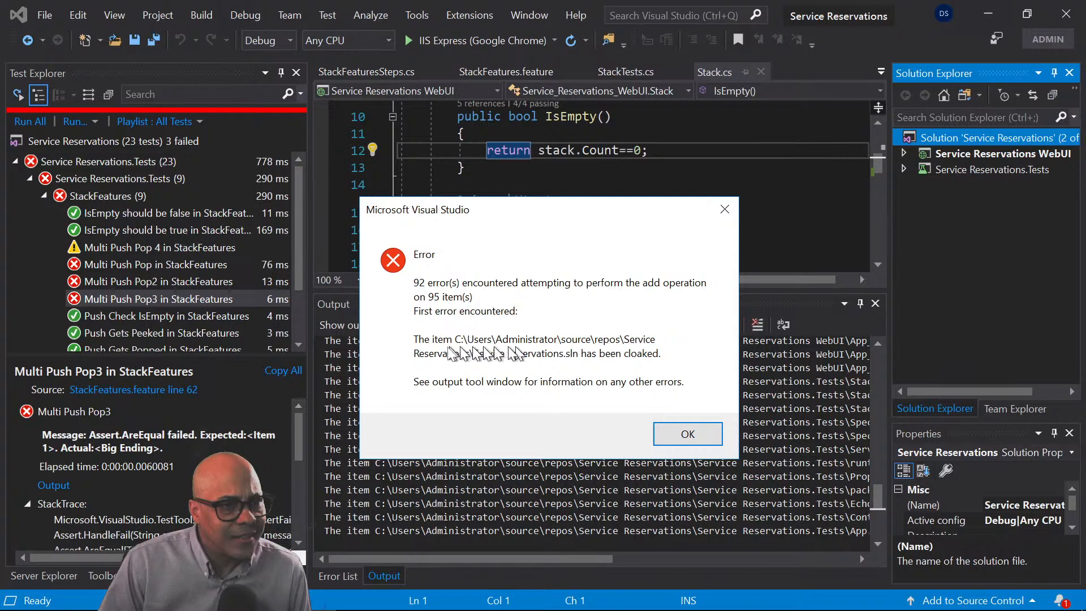
left_click(688, 434)
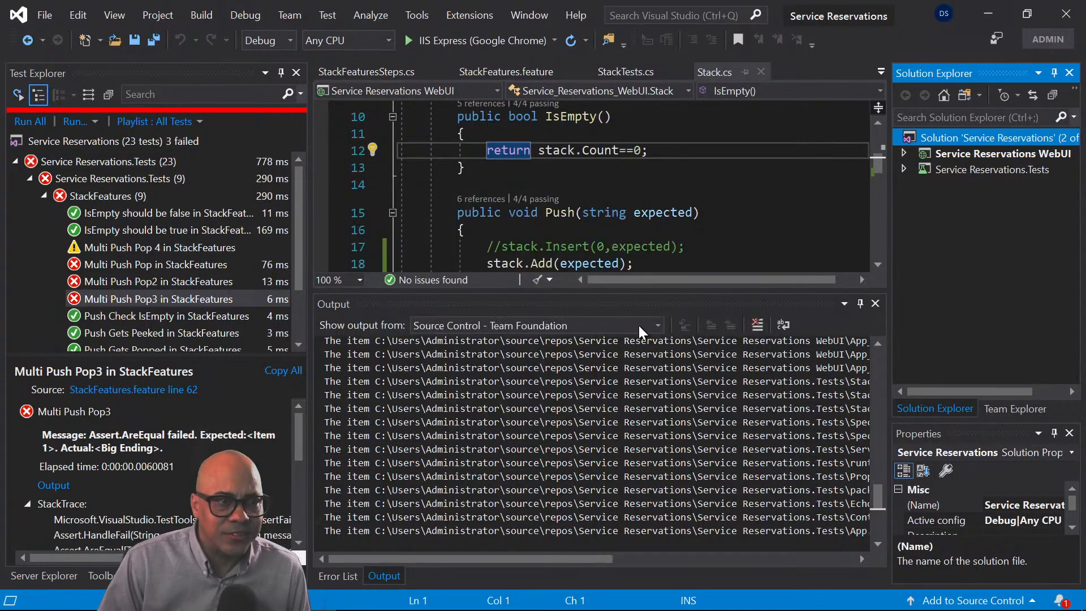
Add the solution to source control in the Service Reservations AV team project, keeping Service Reservations as the solution folder name.
right_click(984, 143)
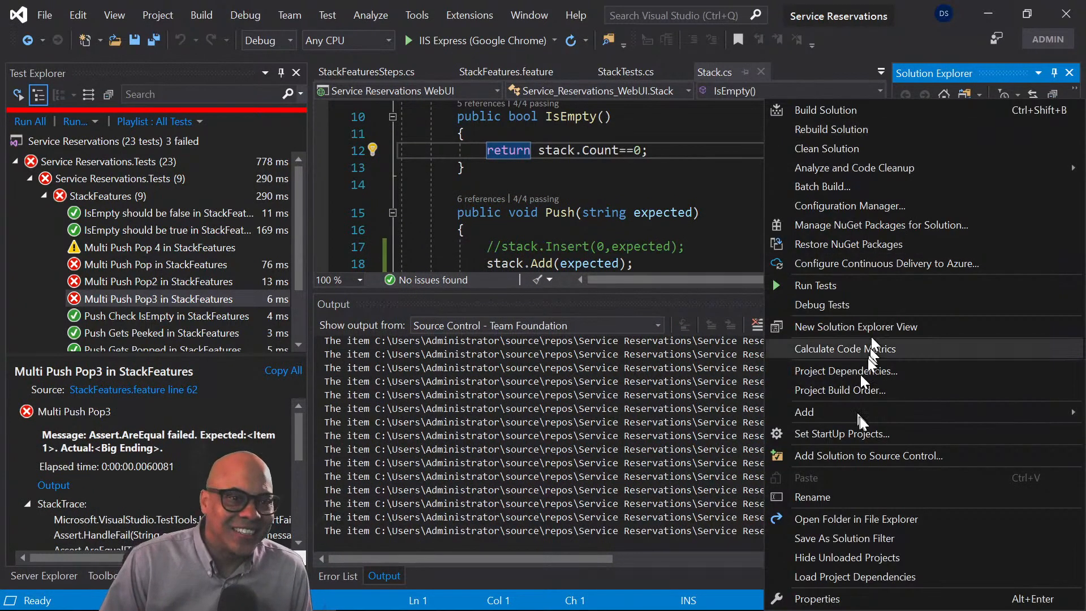
left_click(862, 456)
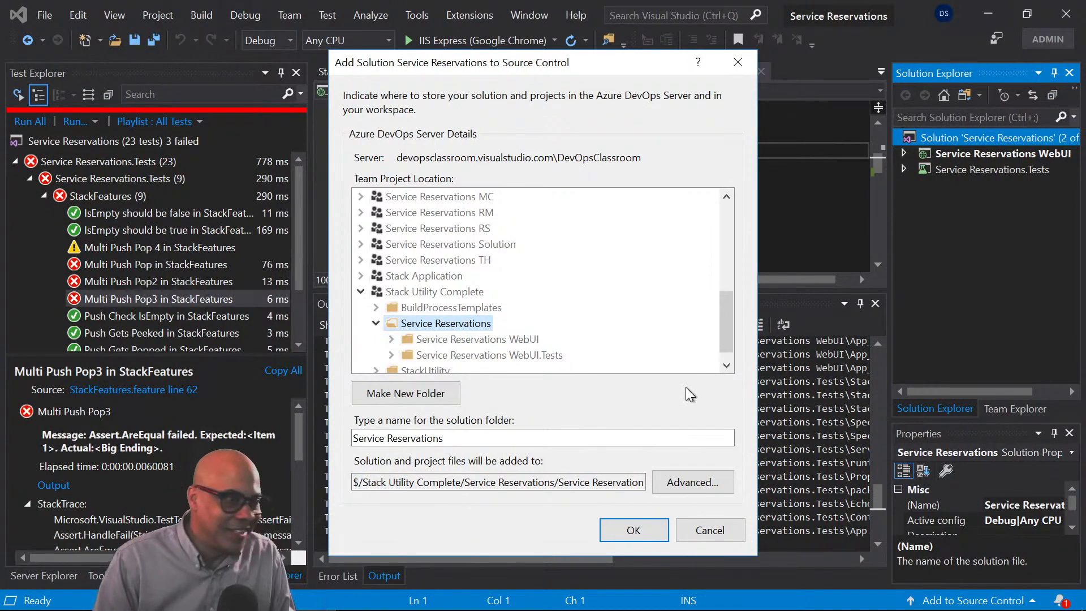
left_click(361, 291)
scroll(430, 283, "up", 2)
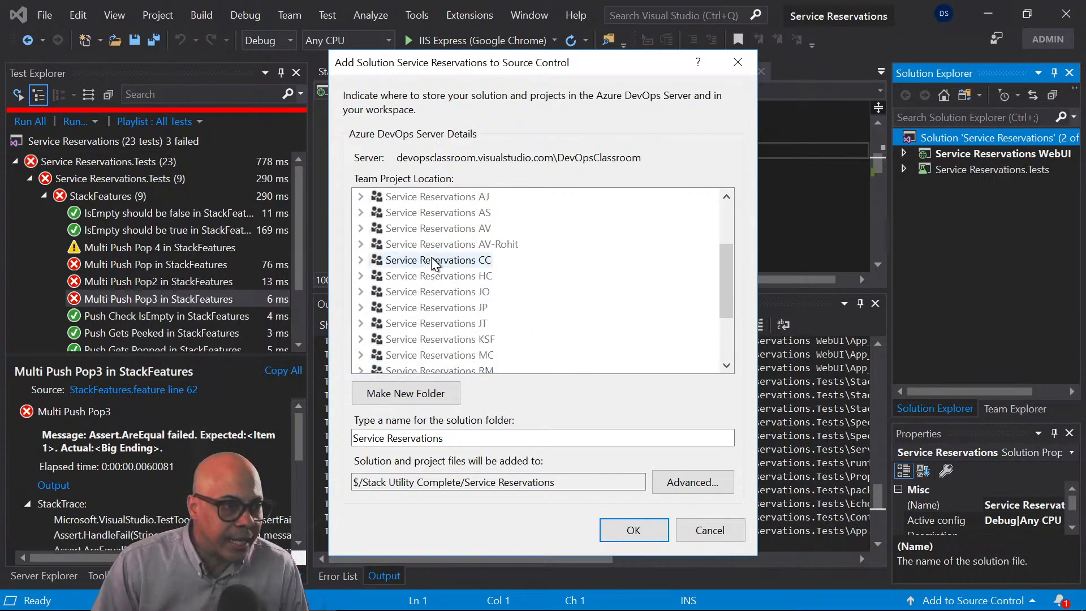
left_click(436, 230)
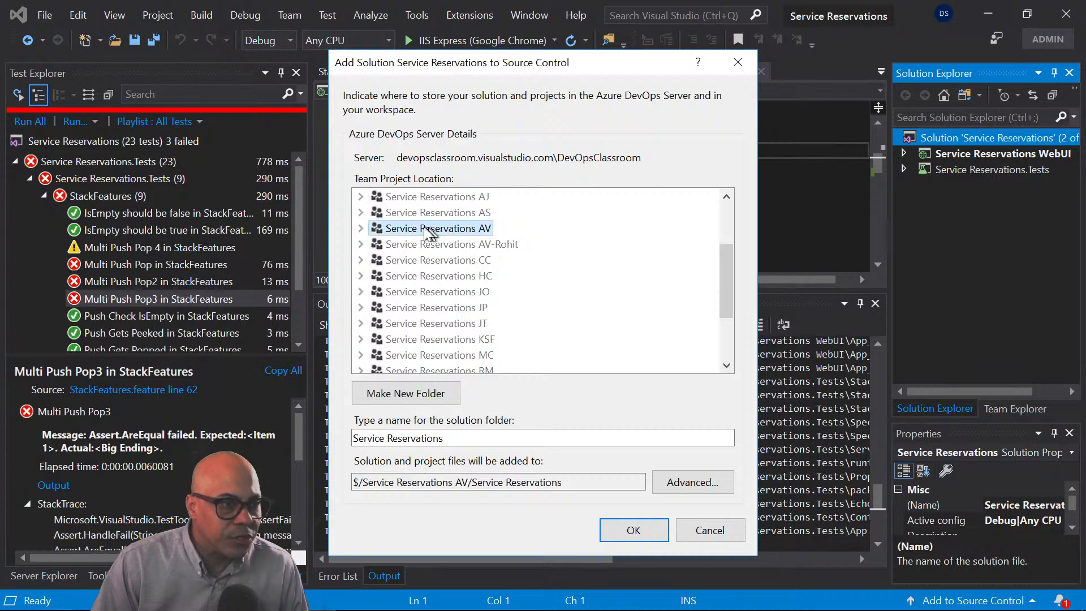
left_click(361, 229)
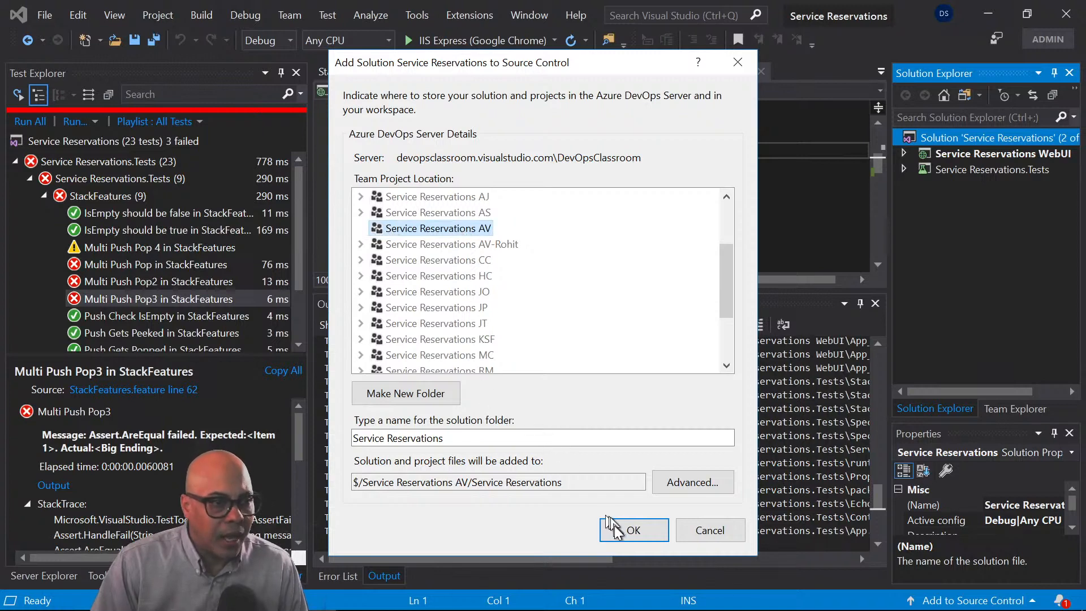
left_click_drag(474, 434, 339, 433)
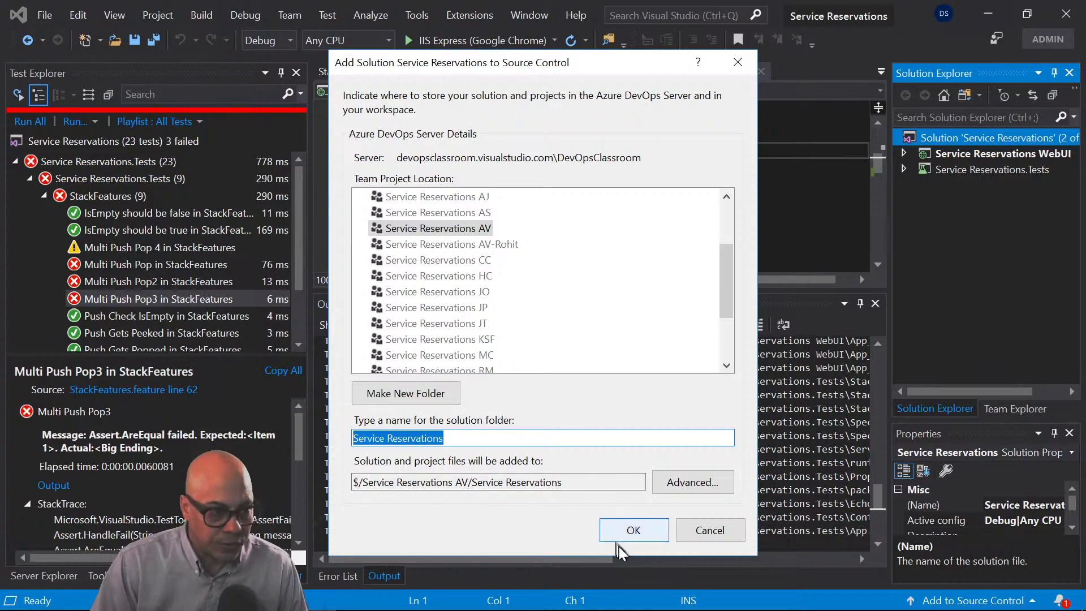
left_click(625, 529)
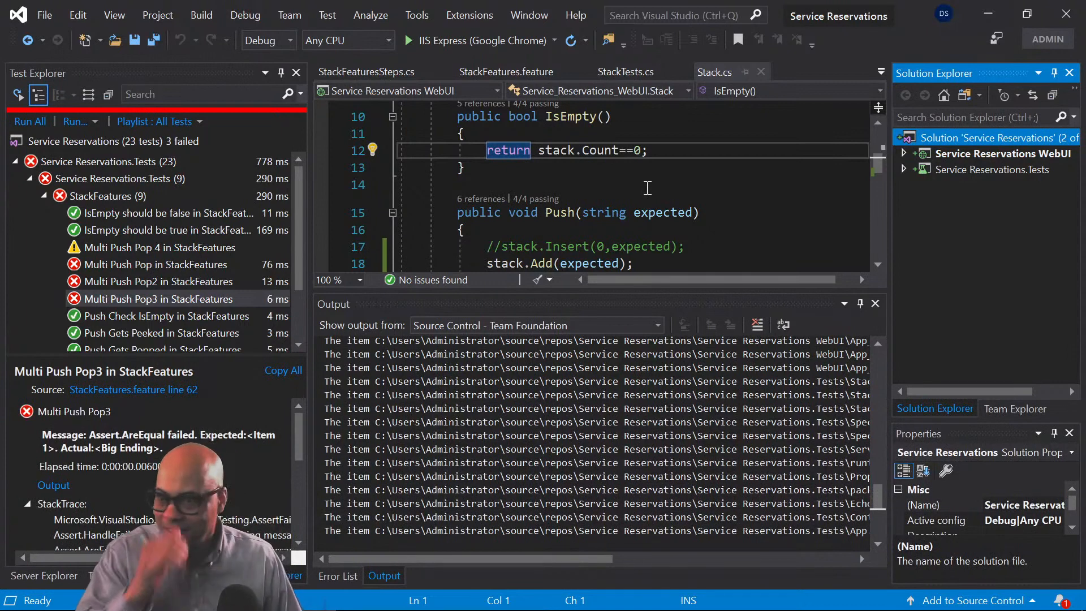
Examine the source control status of the Service Reservations WebUI files and check the project's repository files in Azure DevOps.
left_click(677, 206)
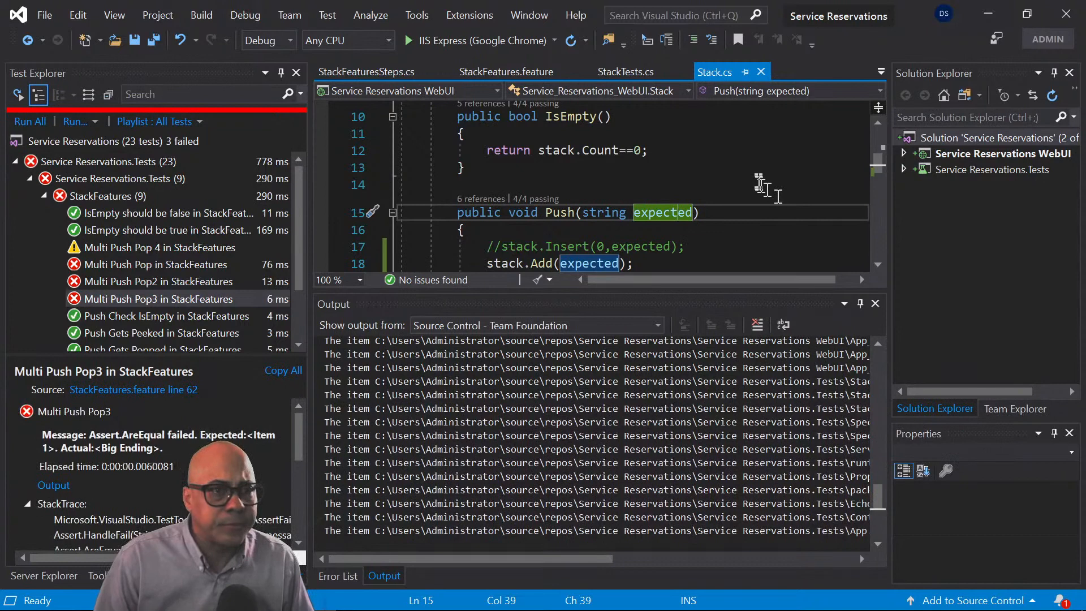
key("Up")
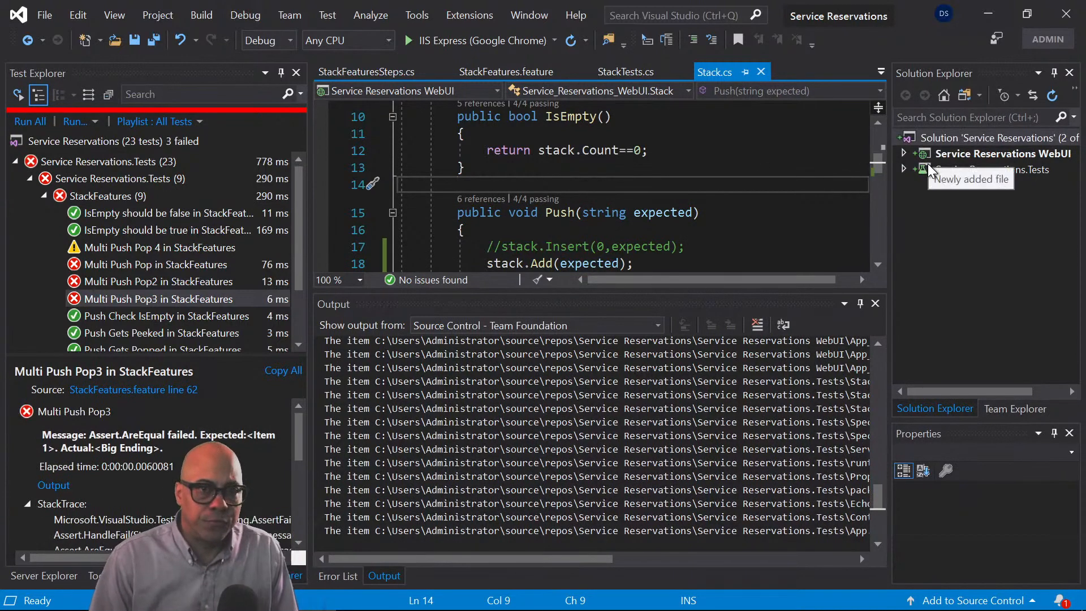
left_click(903, 153)
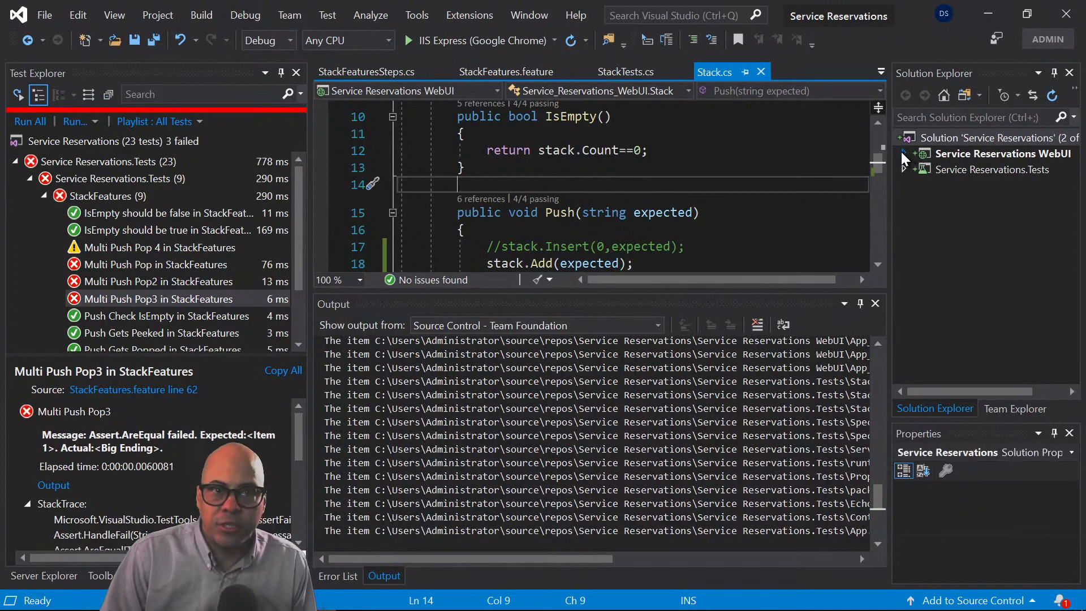
scroll(931, 317, "down", 2)
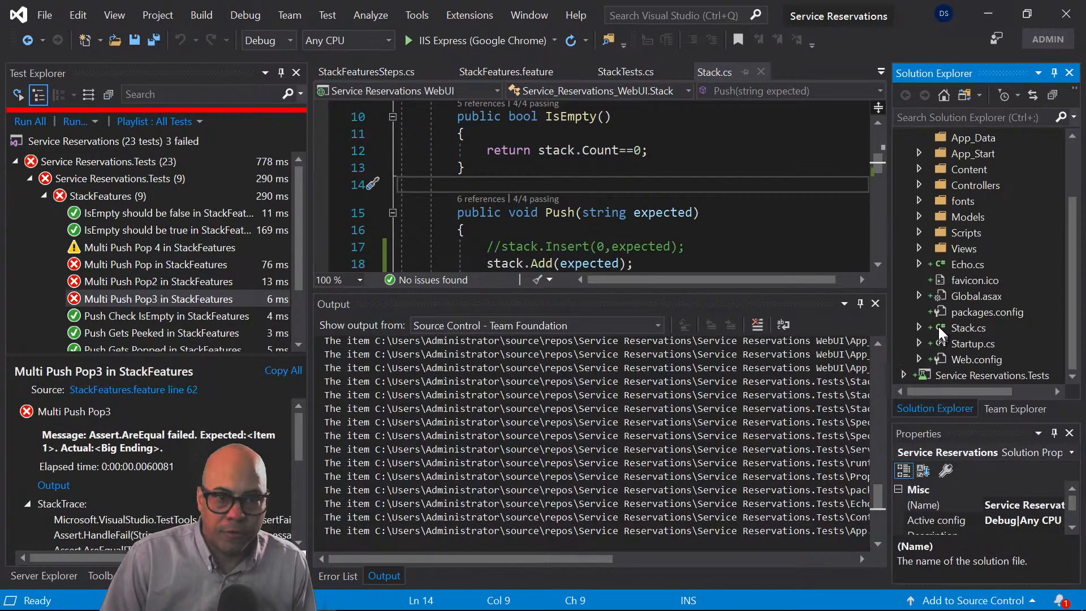
scroll(967, 260, "up", 2)
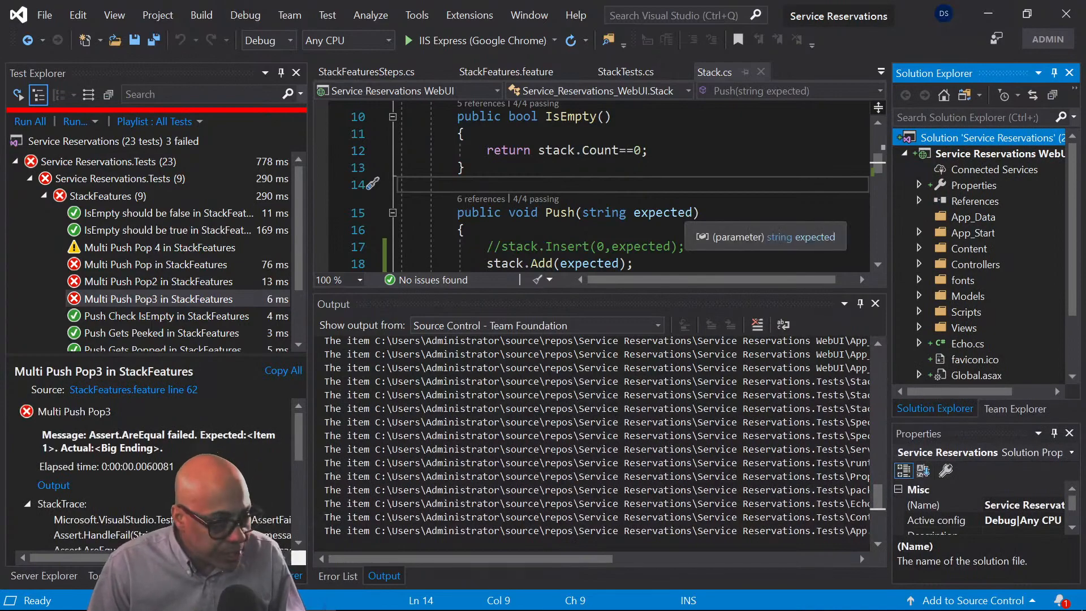
key("alt+Tab")
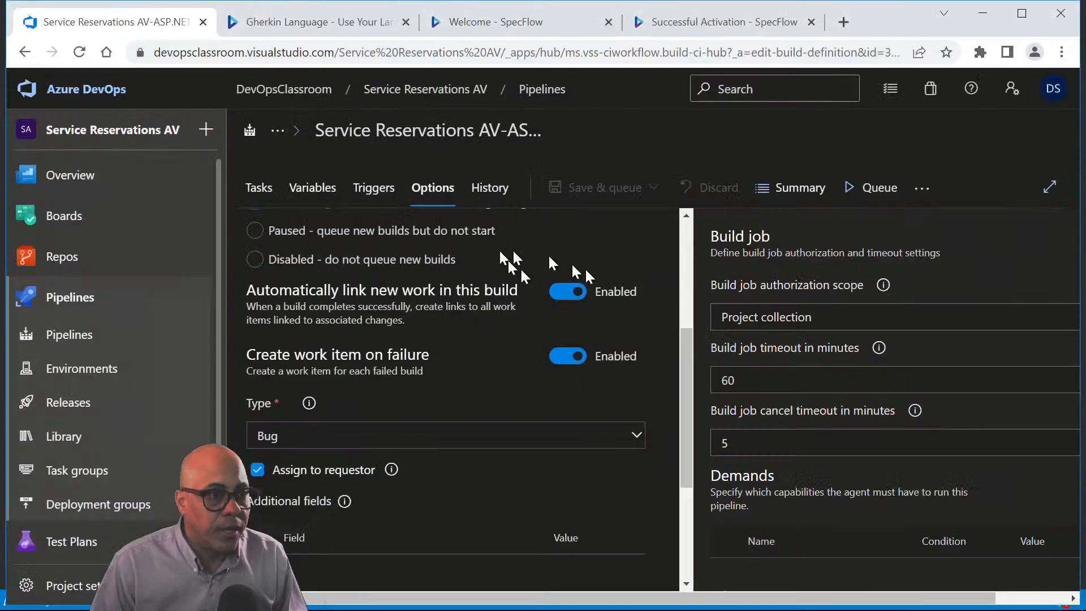
left_click(54, 260)
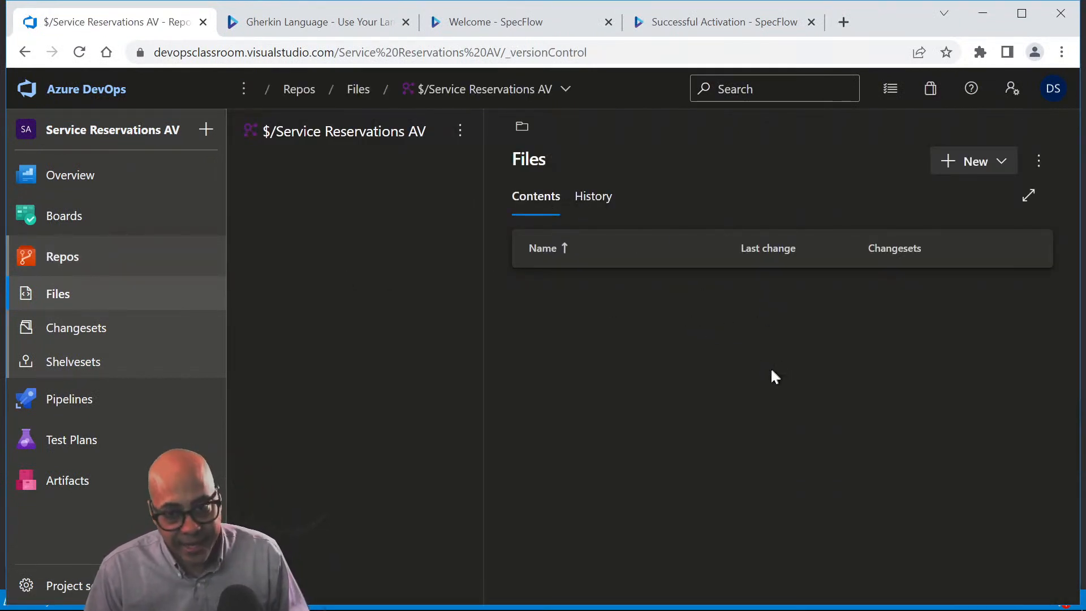
Switch to Visual Studio and open the pending changes for checking in the Service Reservations solution.
key("alt+Tab")
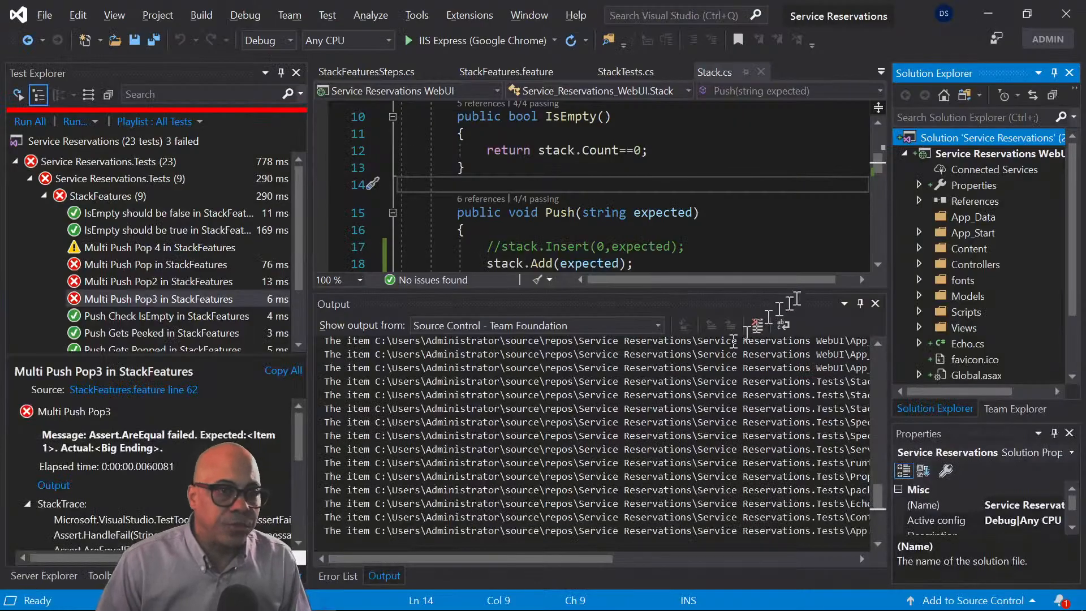
right_click(961, 137)
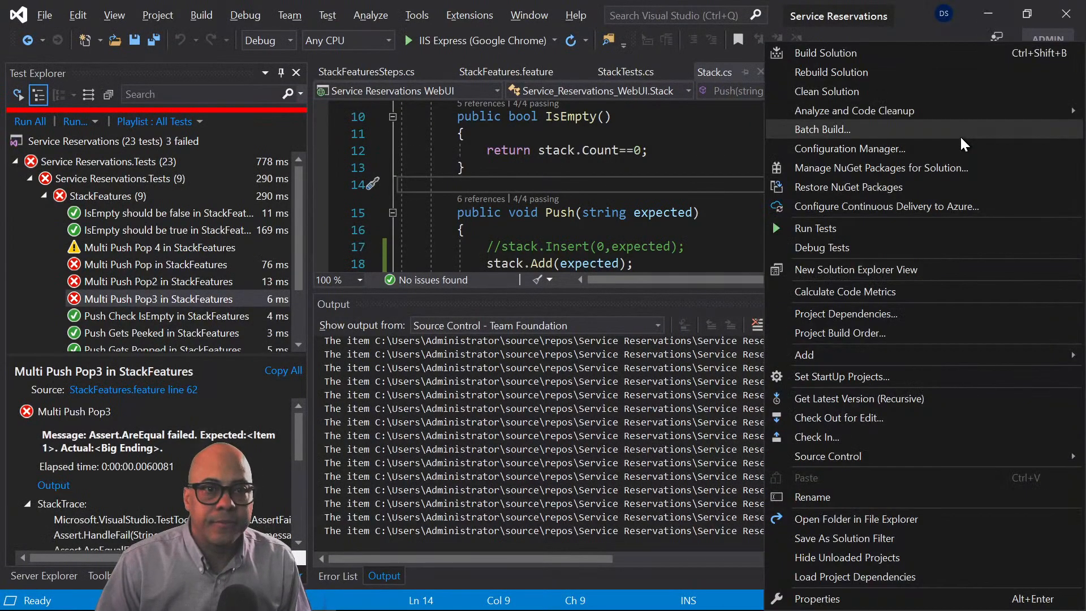
left_click(816, 438)
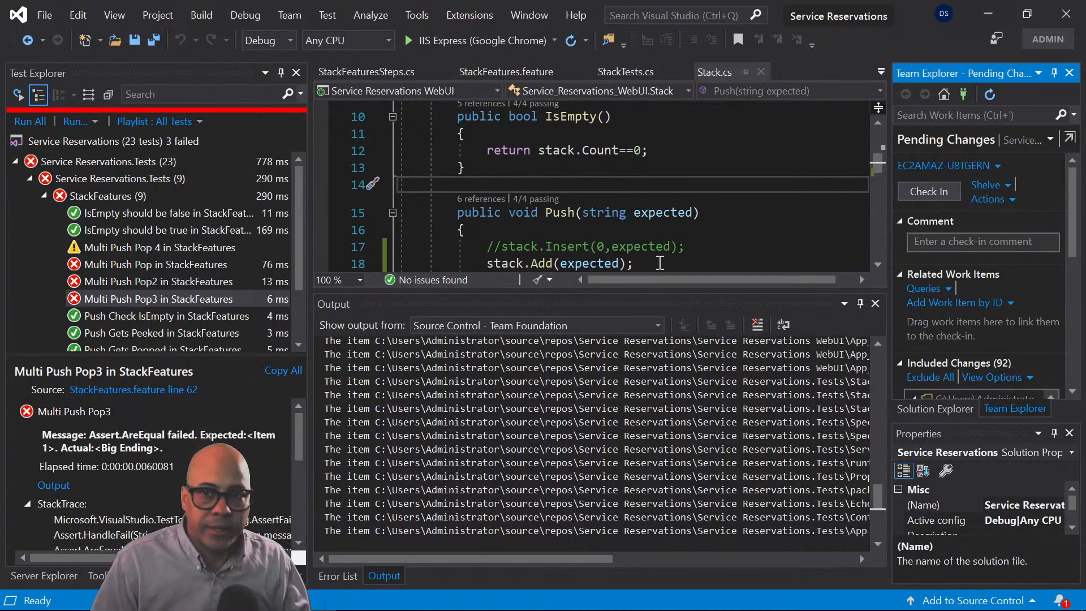
Switch to Azure DevOps and look up the ID of the Implement Stack task under the user story in the backlog.
key("alt+Tab")
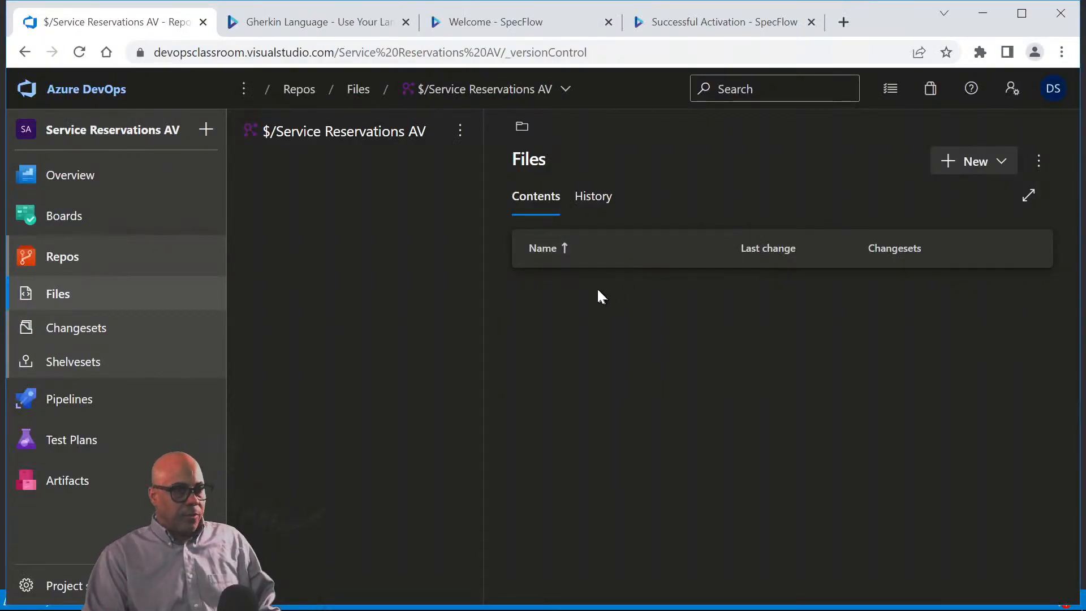
left_click(63, 224)
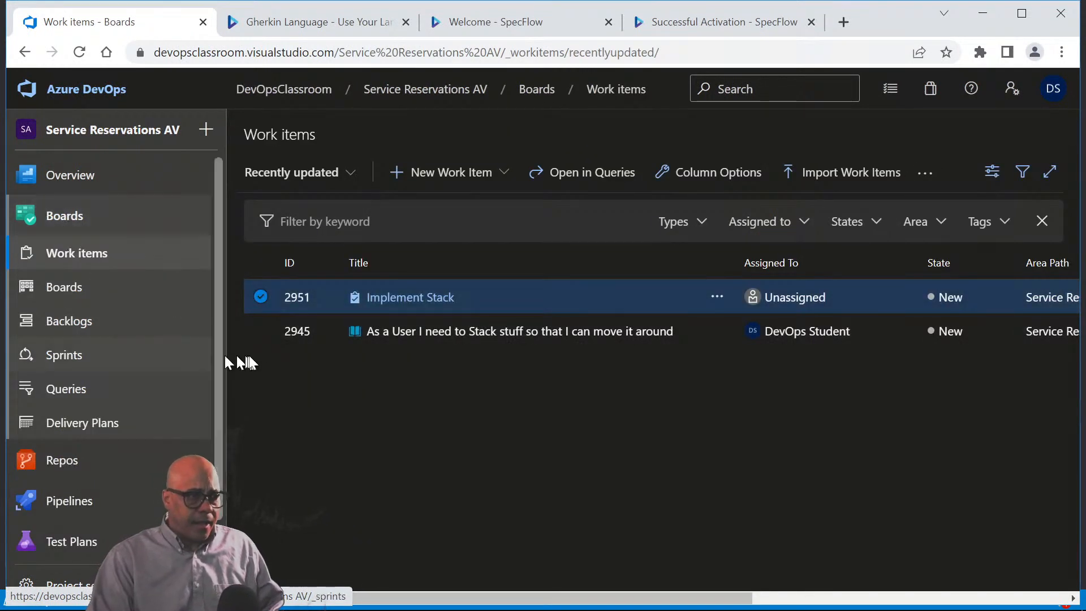
left_click(440, 334)
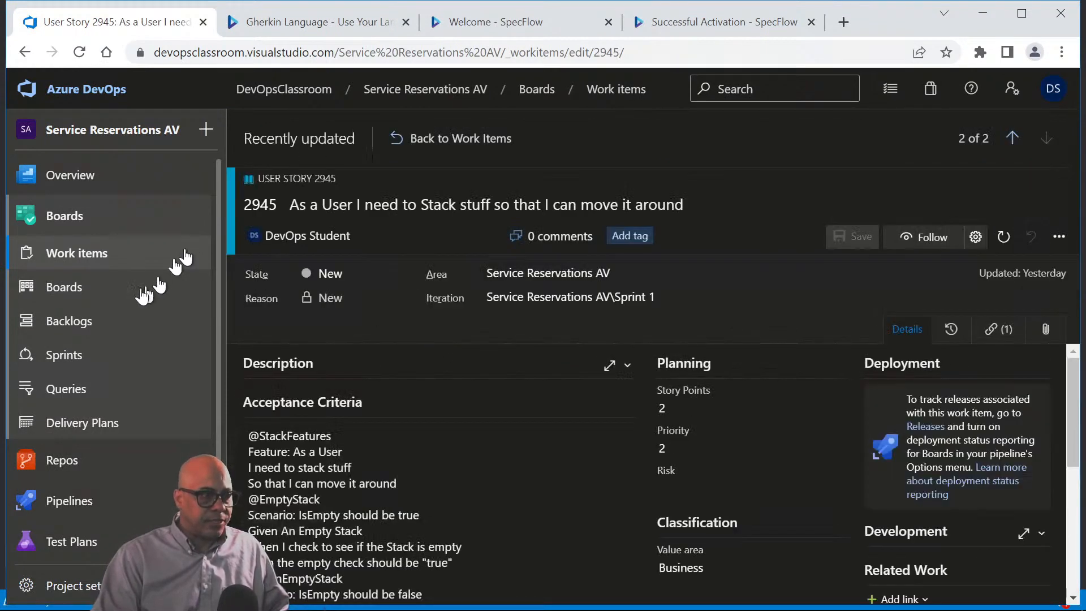
left_click(69, 322)
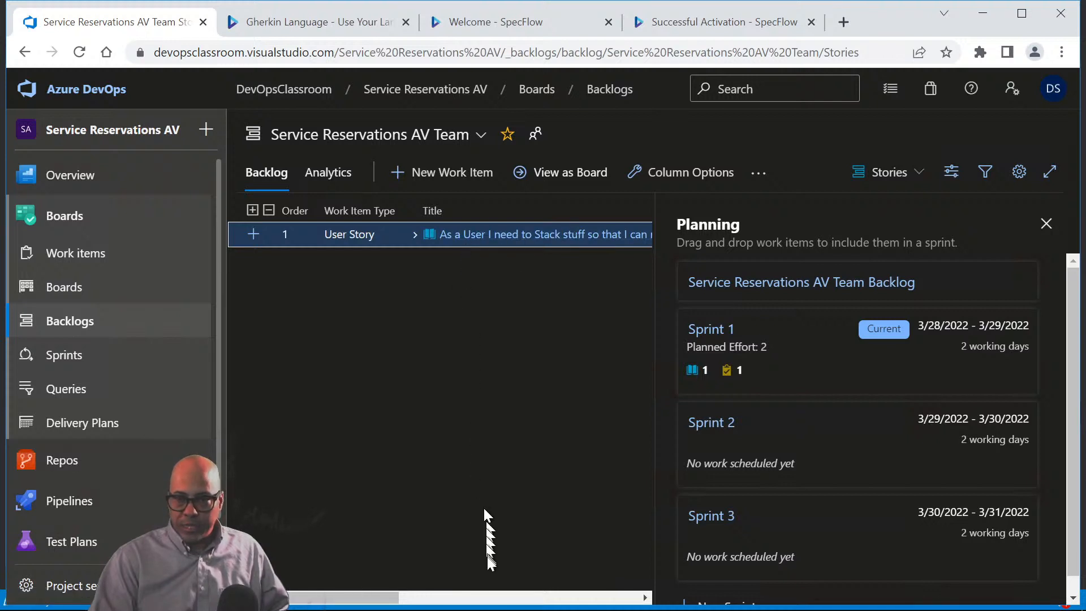
left_click(415, 235)
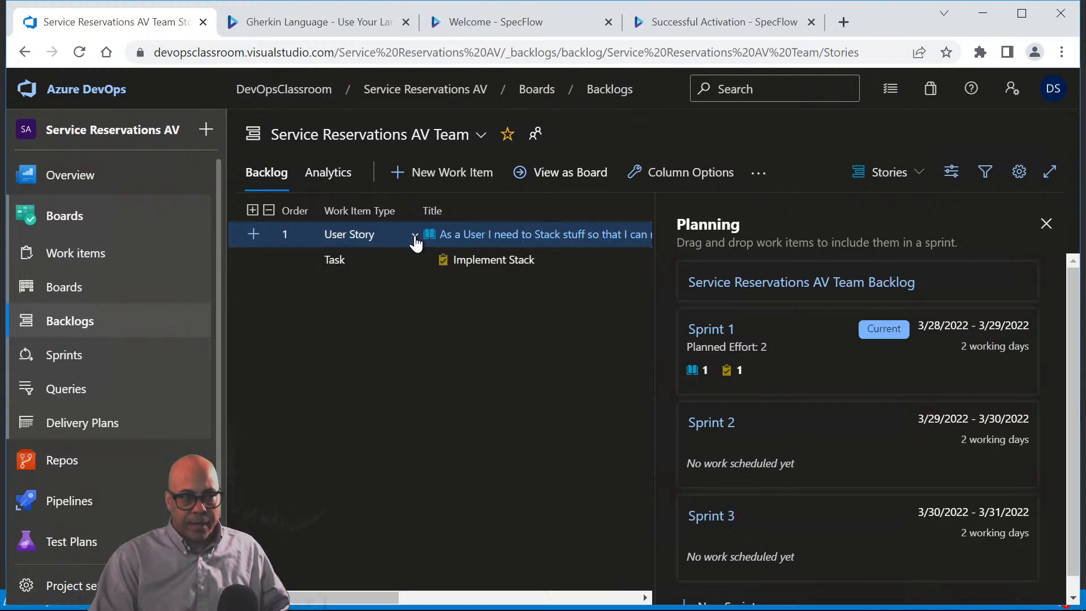
left_click(490, 261)
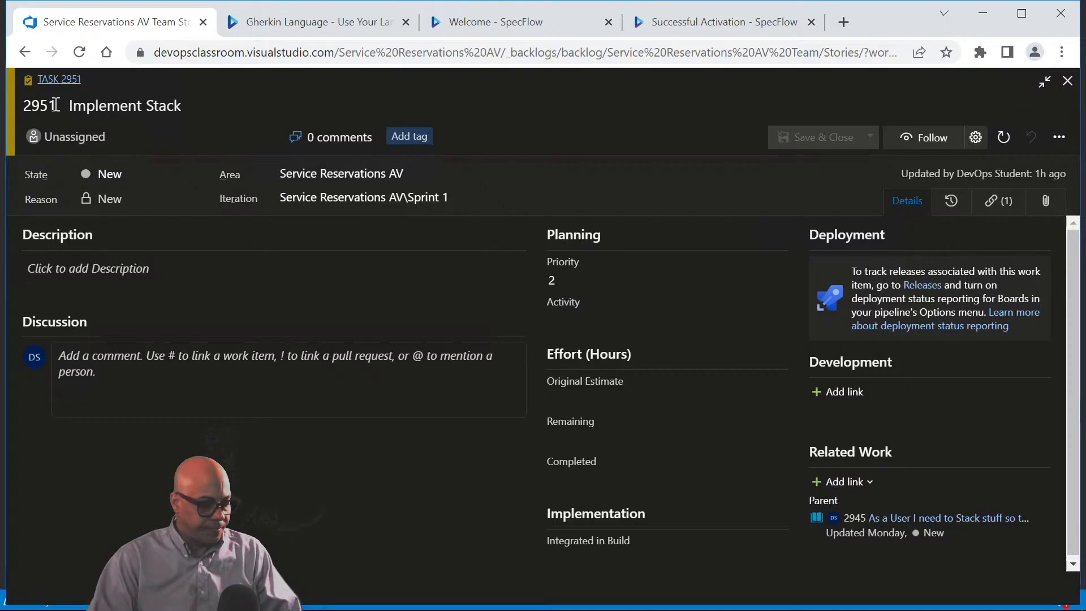
Switch to Visual Studio and link work item 2951 to the pending check-in.
key("alt+Tab")
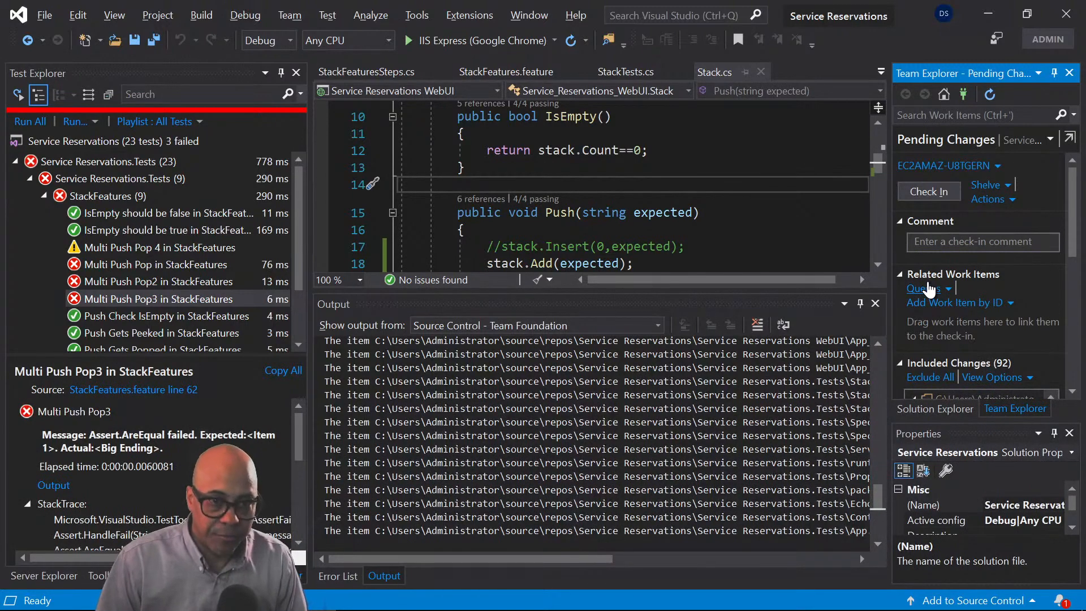
key("alt+Tab")
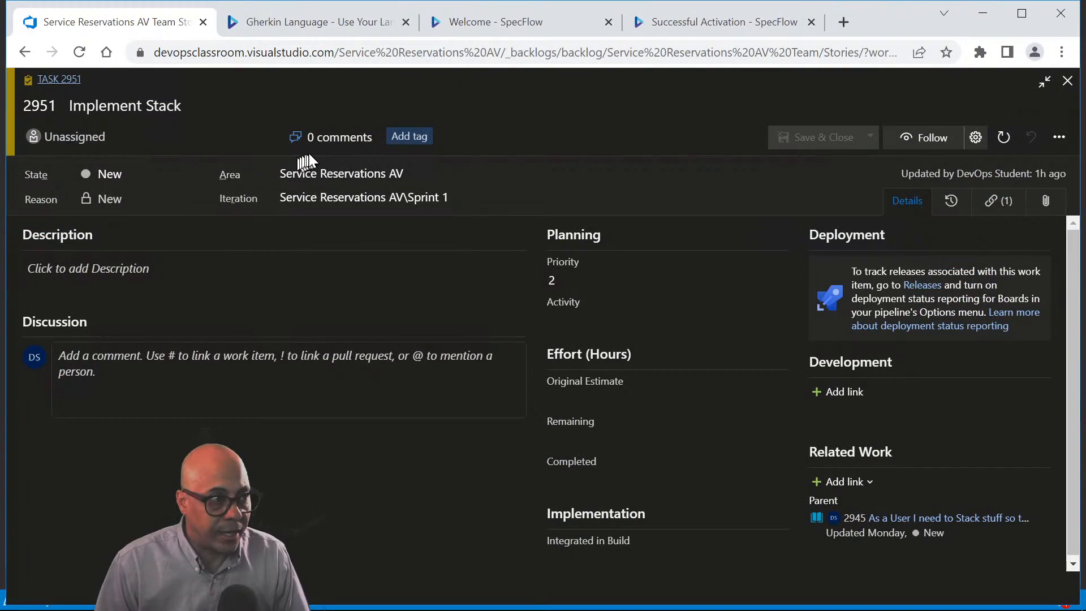
key("alt+Tab")
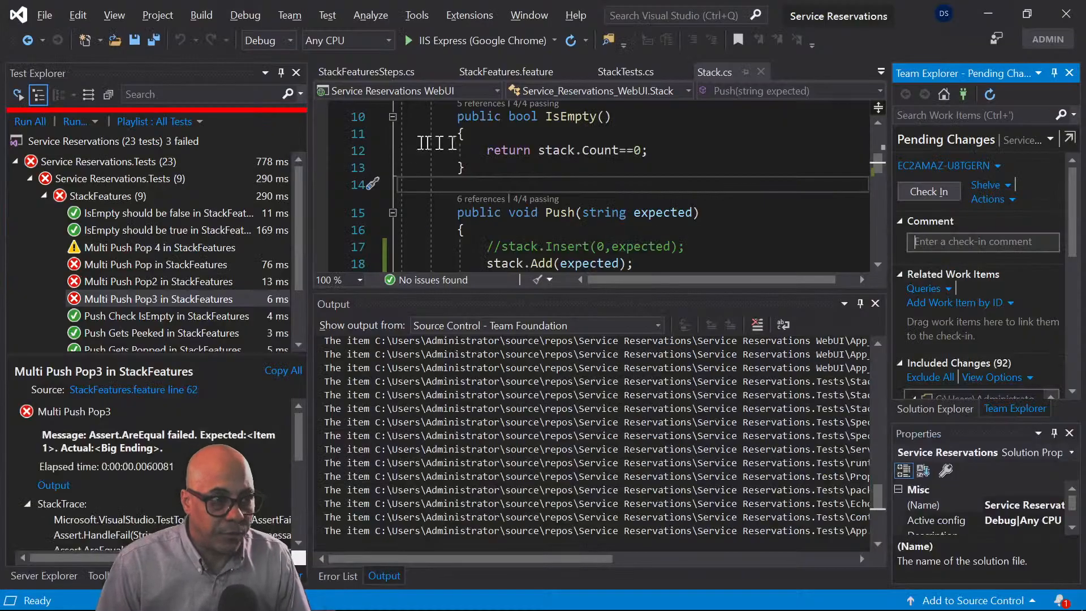
left_click(941, 303)
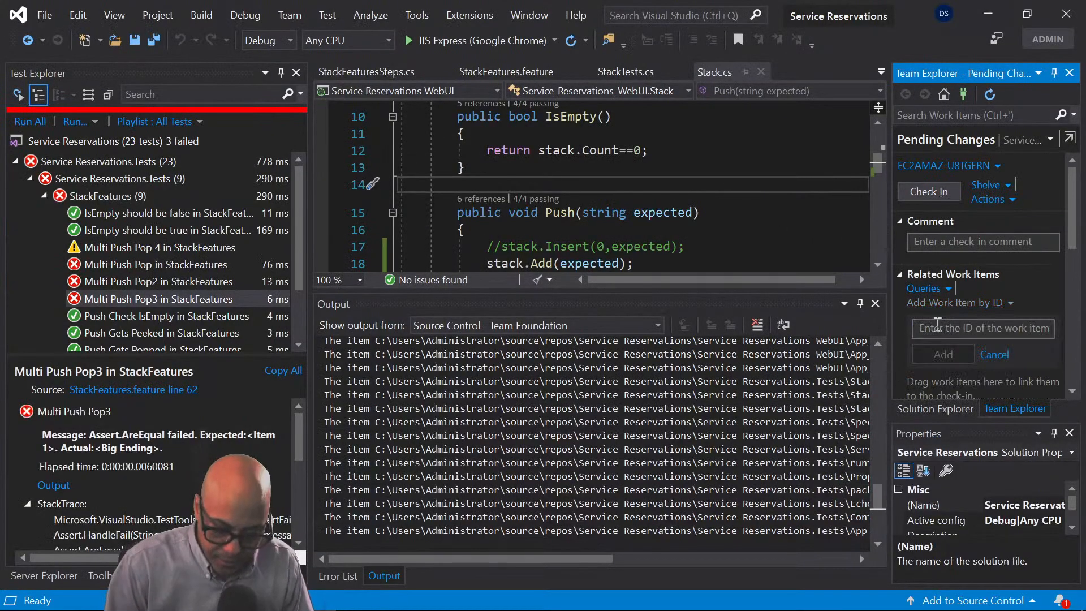
type("2951")
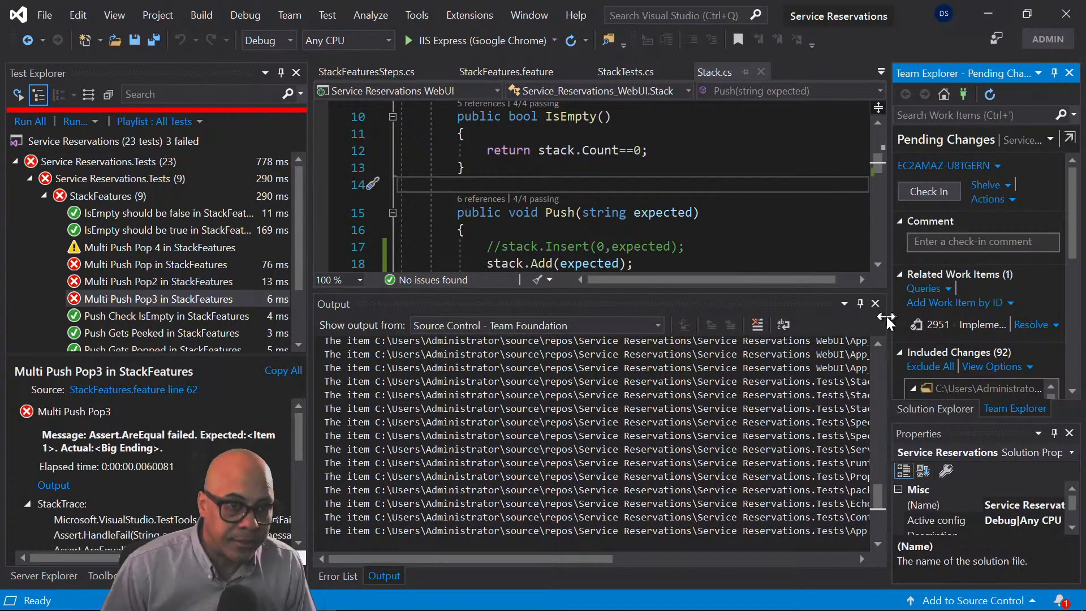
Widen the pending changes pane and set the check-in action for the Implement Stack work item to Resolve.
left_click_drag(888, 317, 769, 318)
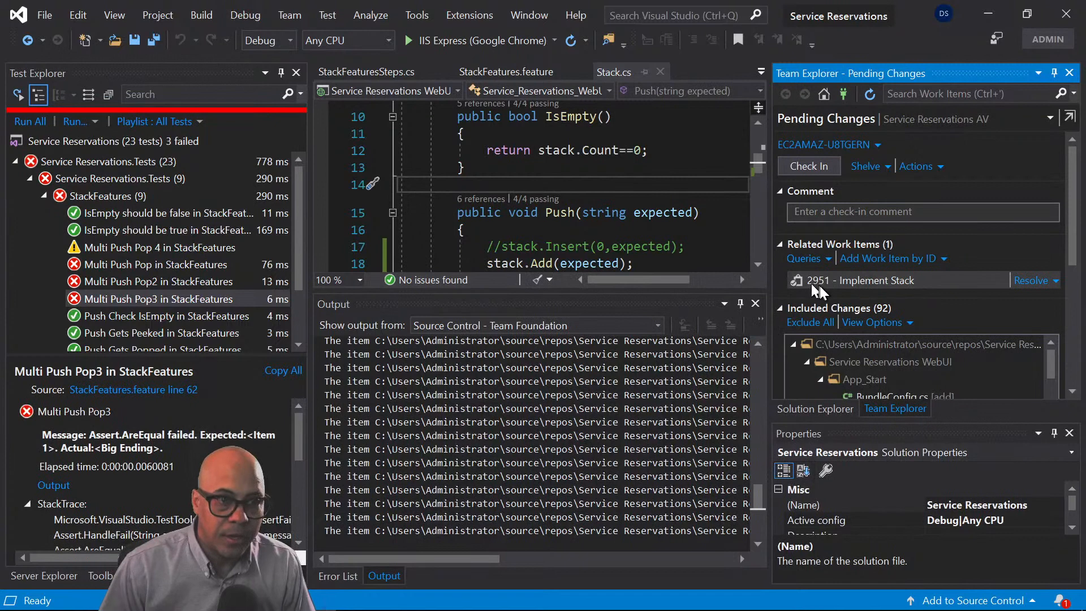
mouse_move(832, 285)
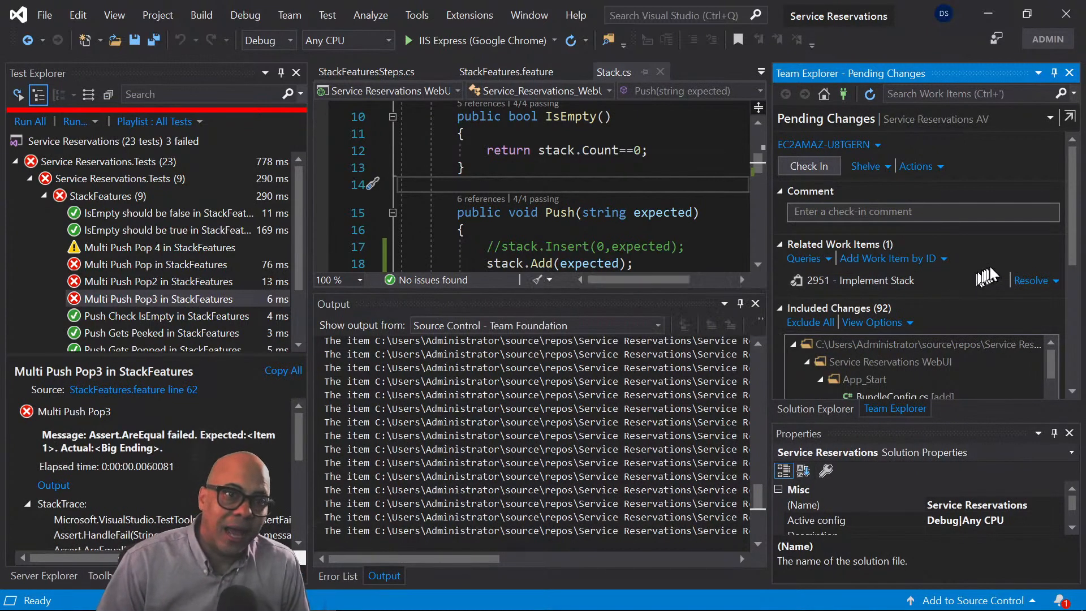
left_click(1056, 281)
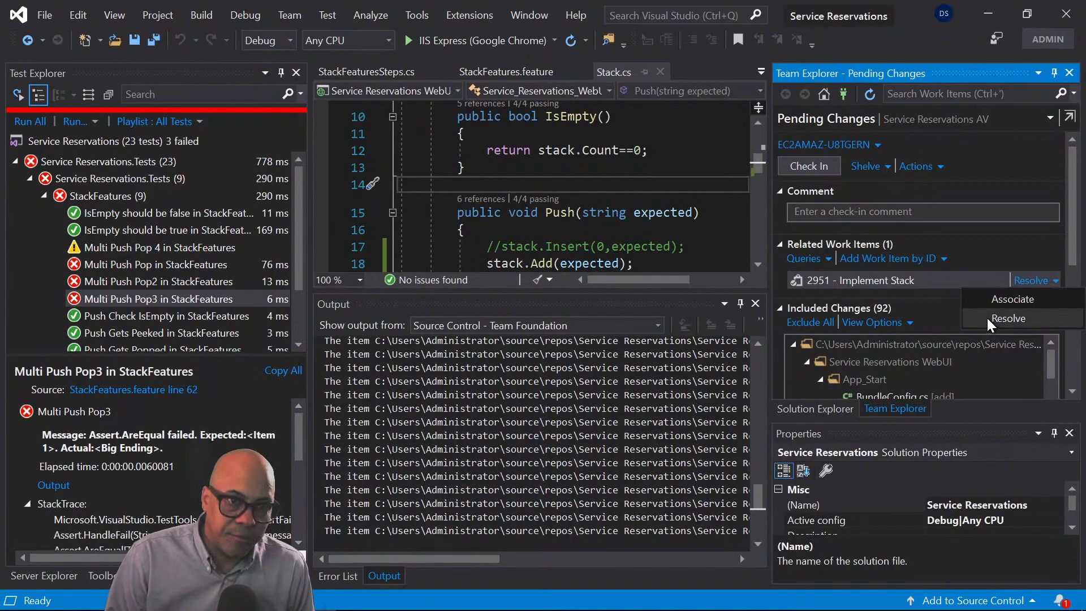
left_click(1008, 318)
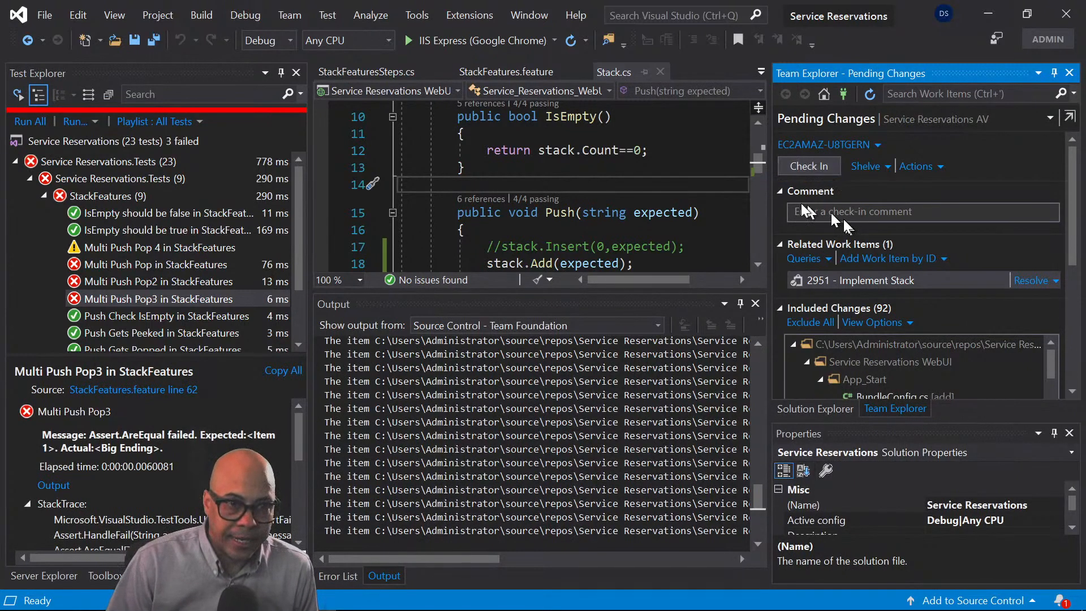
Check in the pending changes with the Implement Stack work item linked and submit them to the gated validation build.
left_click(832, 282)
mouse_move(888, 287)
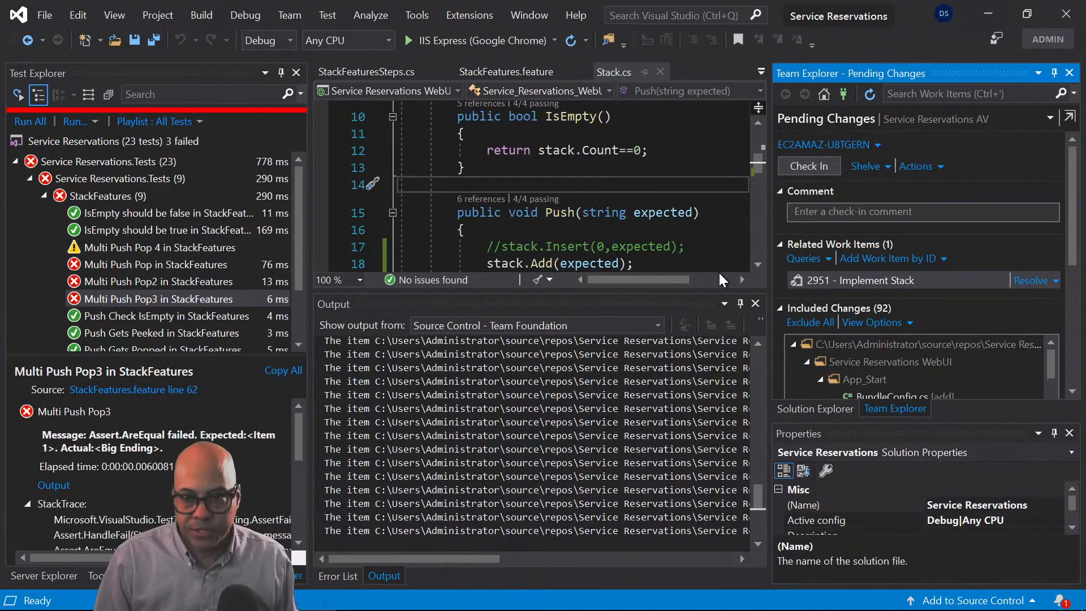
left_click(904, 283)
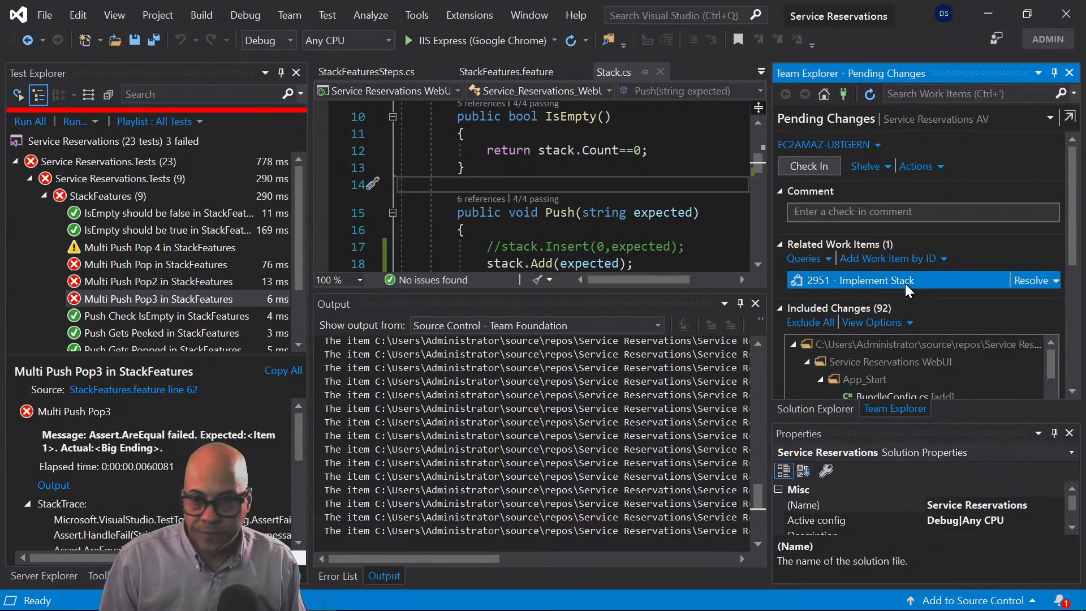
left_click(806, 166)
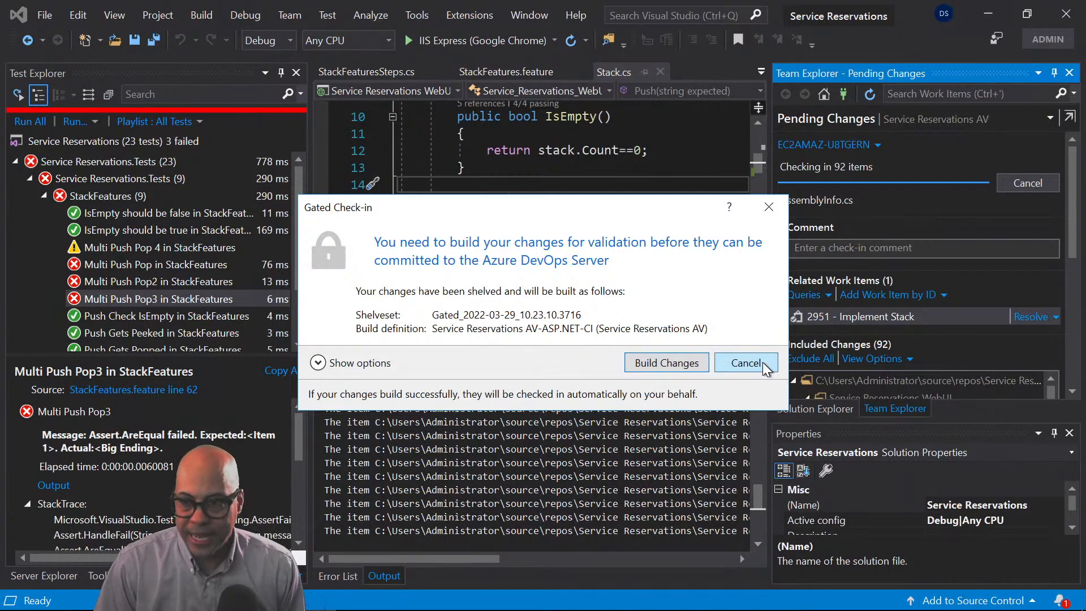
left_click(665, 363)
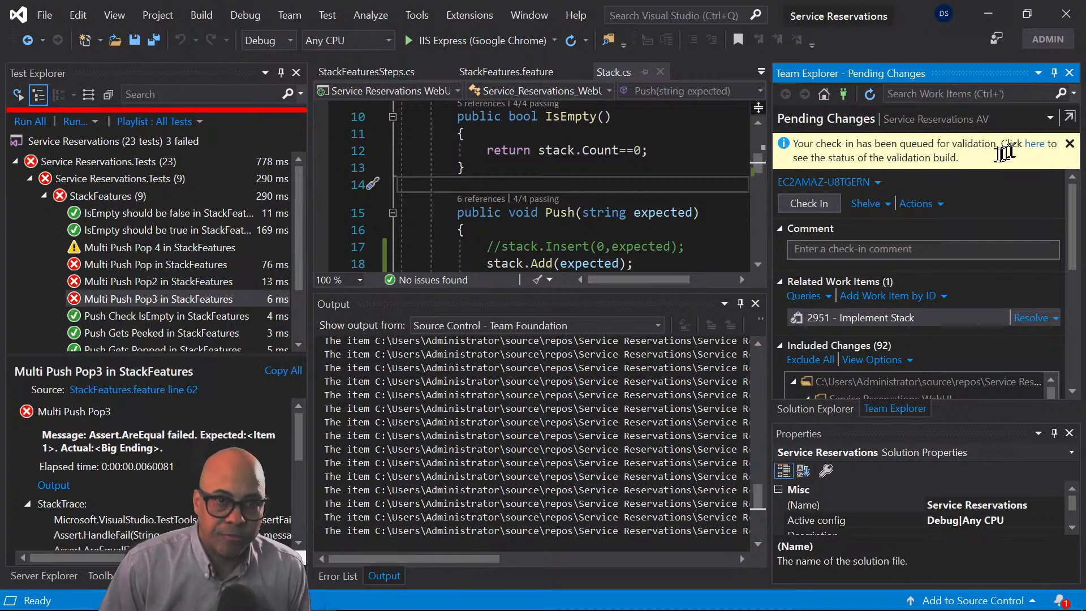
View the validation build's status, enlarge the build request view, and open run 20220329.1's Agent job 1 log in Azure DevOps.
left_click(1032, 148)
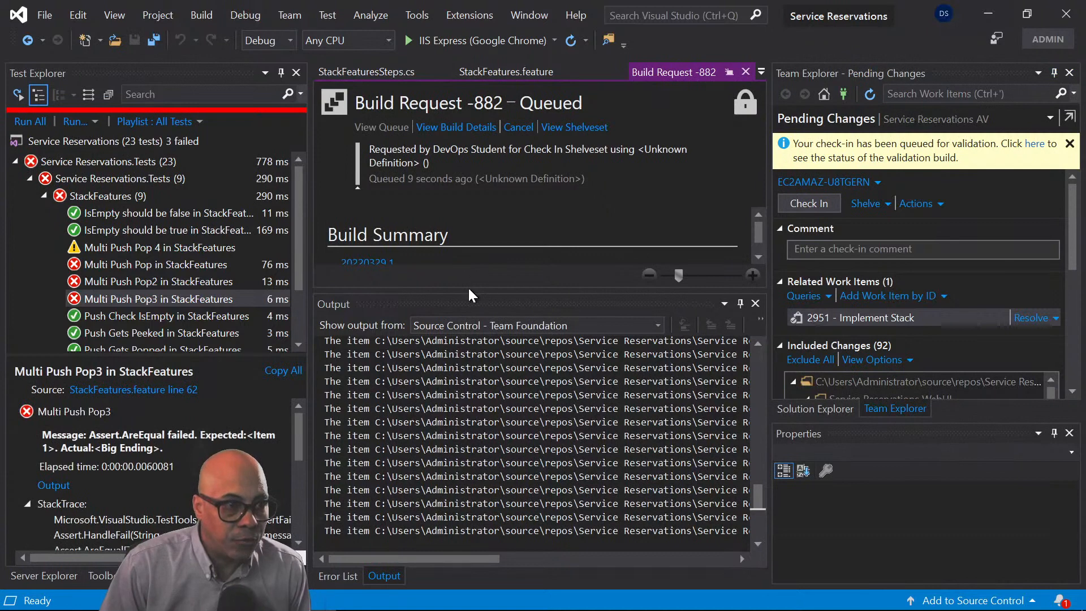
left_click_drag(471, 290, 470, 455)
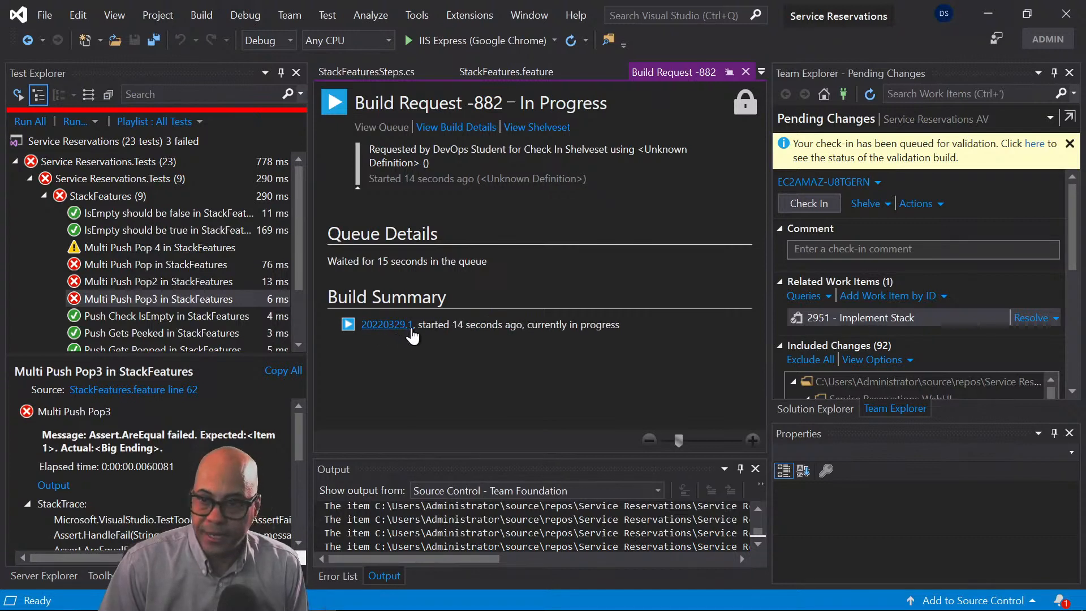
left_click(378, 325)
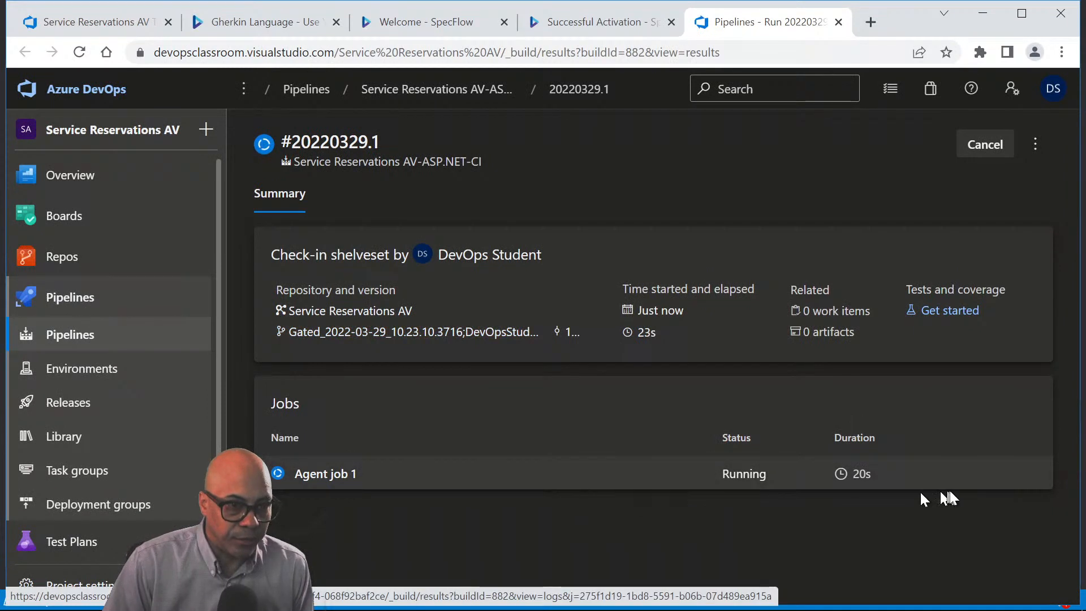
left_click(322, 480)
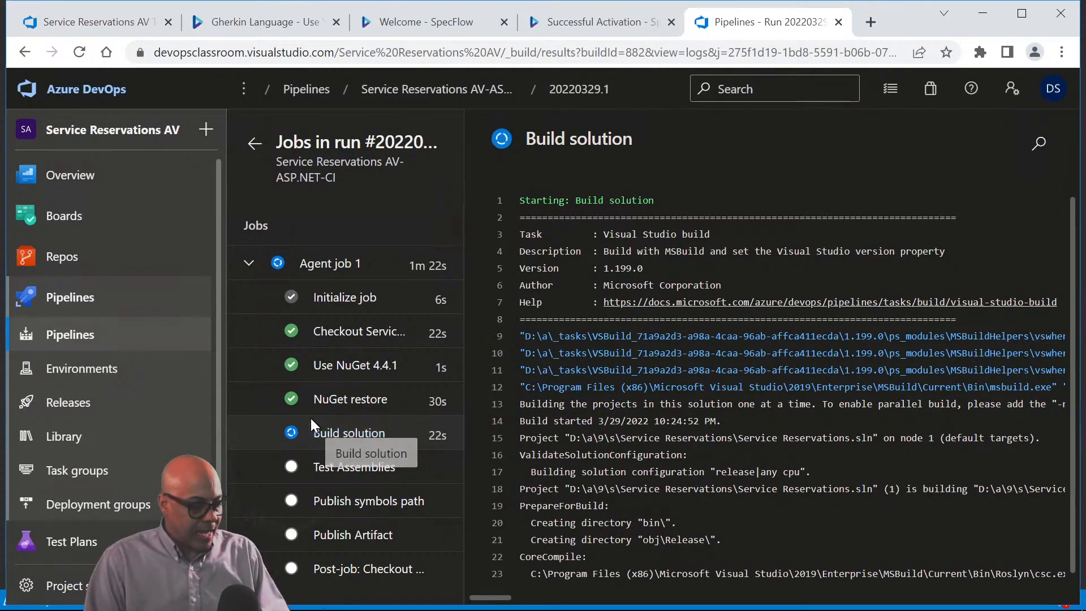
Switch to Visual Studio to review the StackFeatures tests and return to Azure DevOps to follow the running job log.
key("alt+Tab")
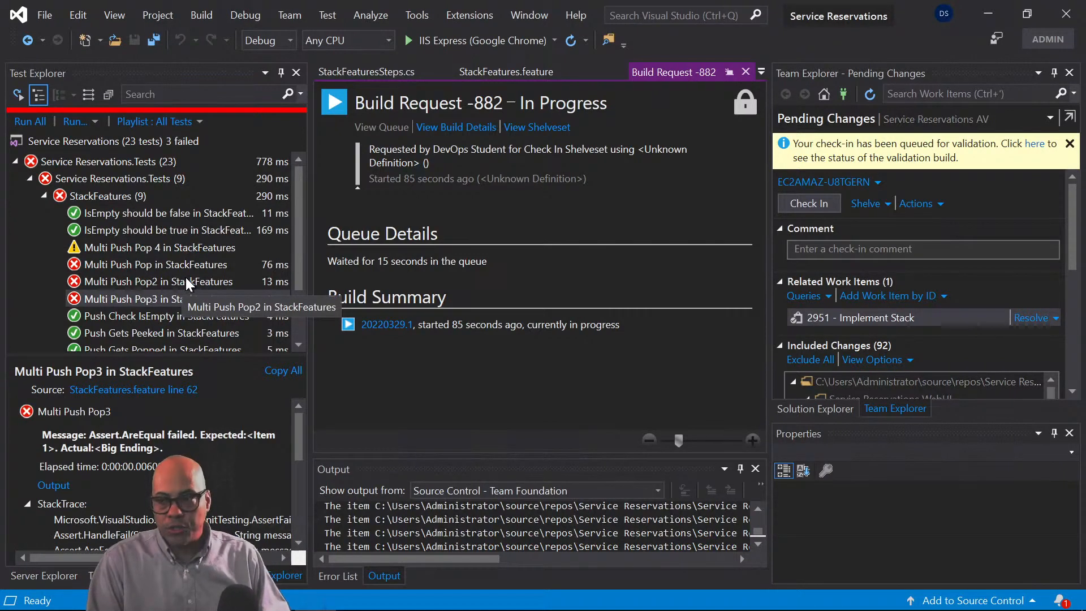
key("alt+Tab")
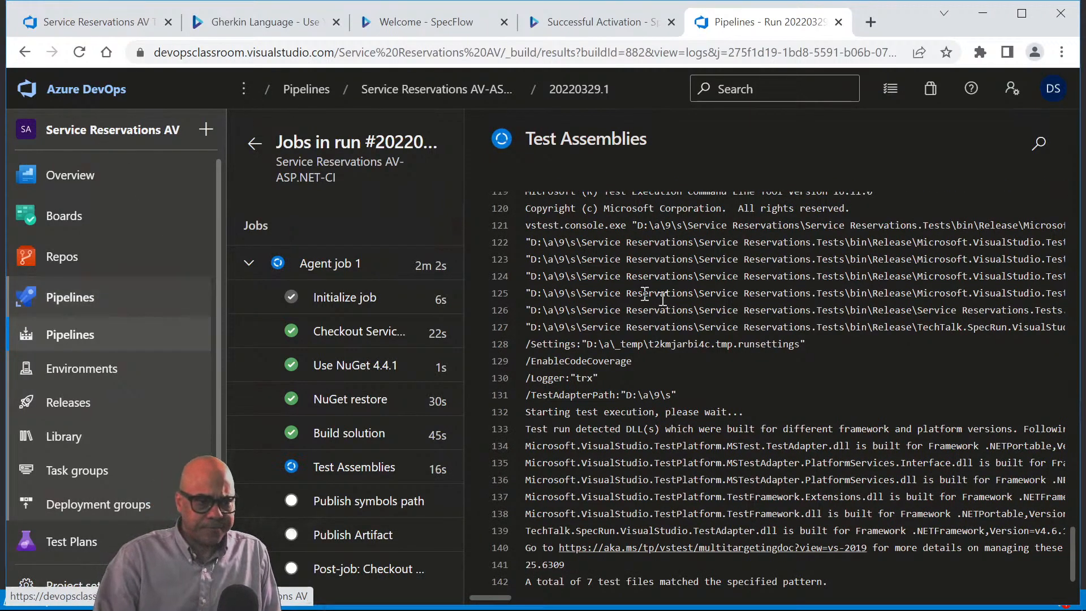
scroll(795, 461, "down", 1)
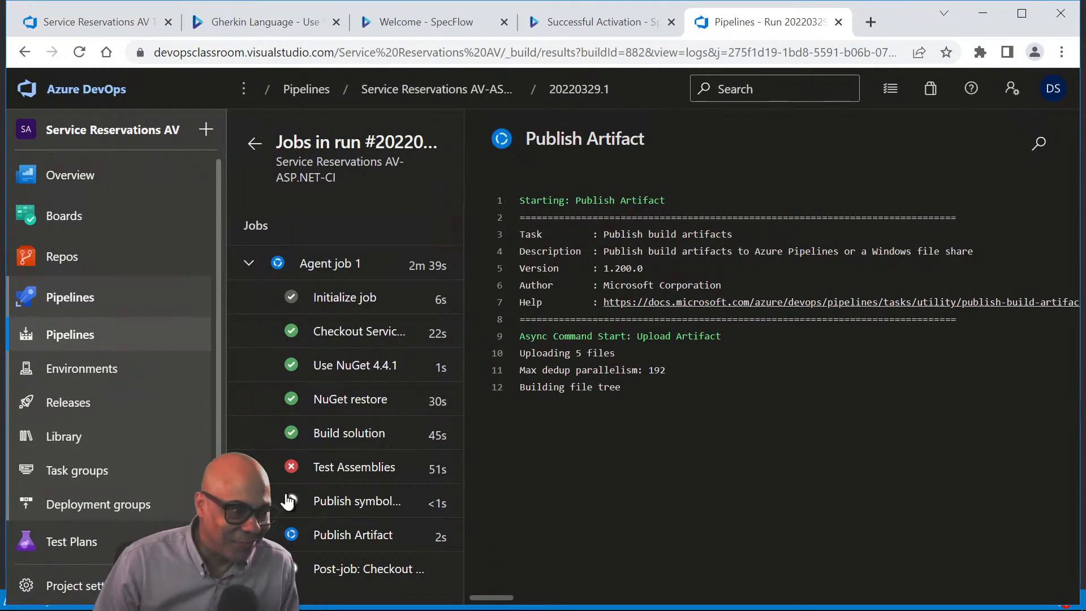
Open the Test Assemblies log of the run and read through it to the test run totals and closing errors at the end.
left_click(387, 473)
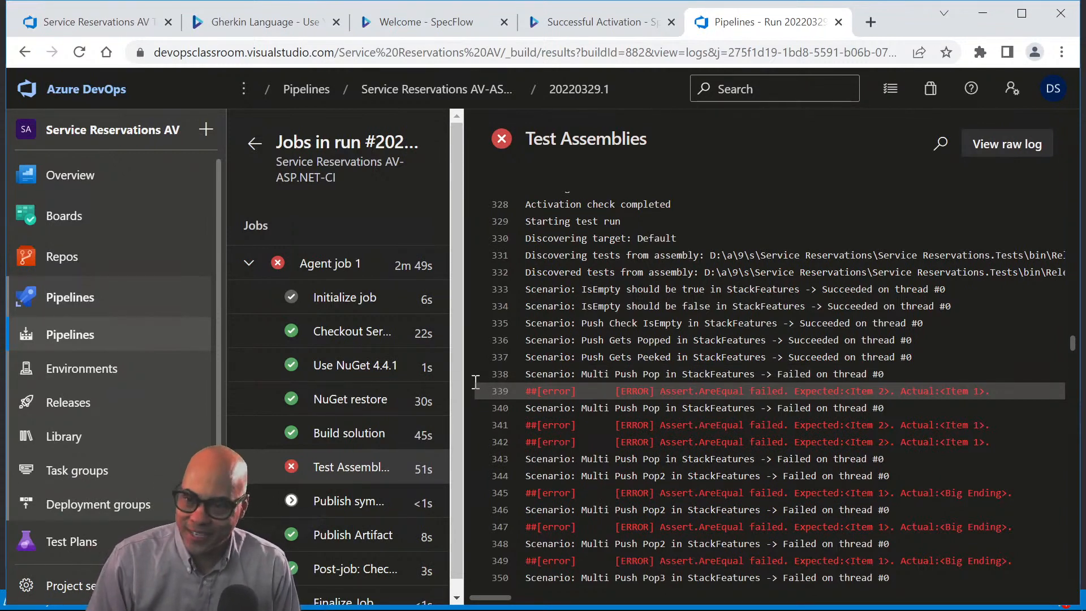
scroll(591, 402, "down", 2)
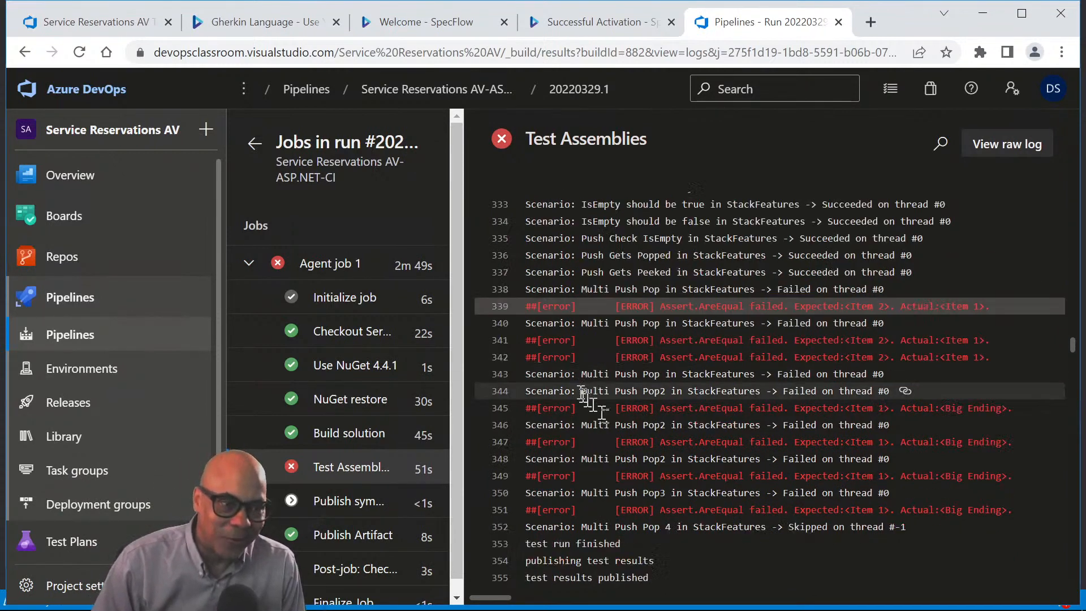
scroll(591, 402, "down", 13)
scroll(591, 425, "down", 16)
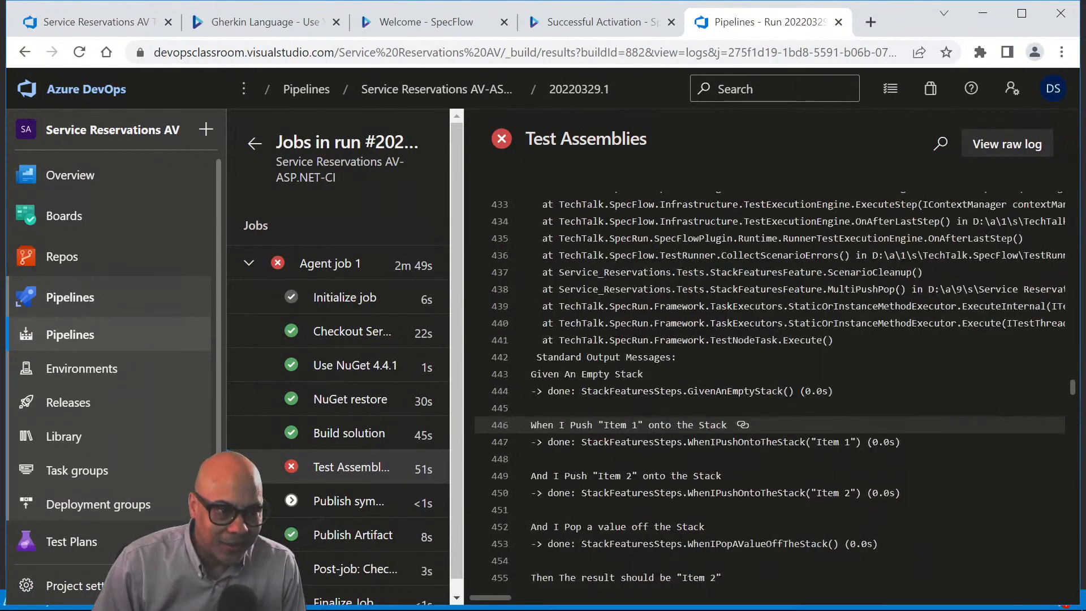
scroll(560, 423, "down", 20)
scroll(560, 423, "down", 16)
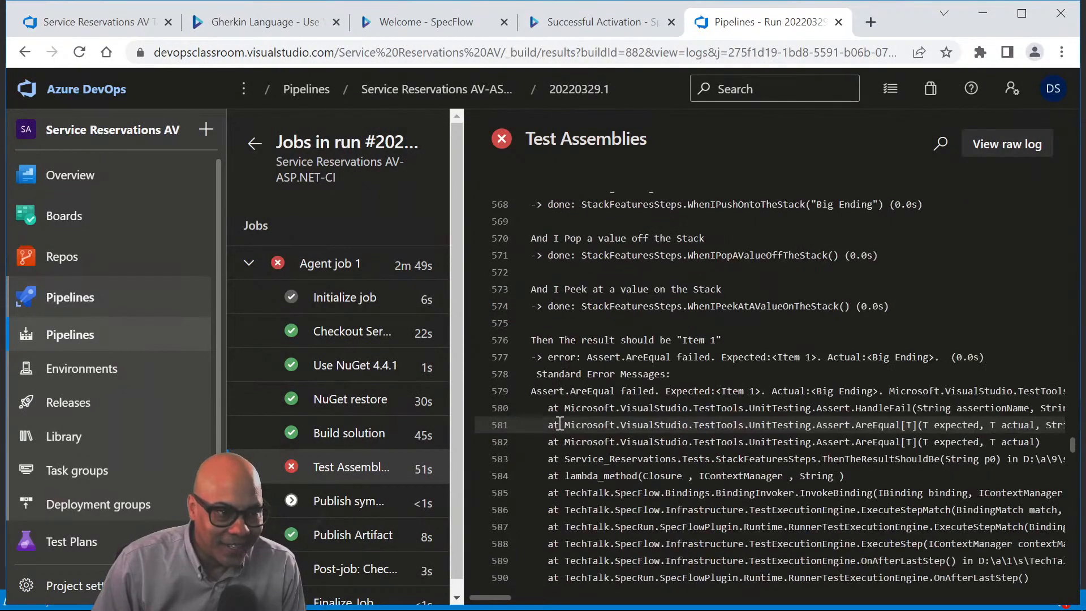
scroll(560, 423, "down", 20)
scroll(561, 423, "down", 20)
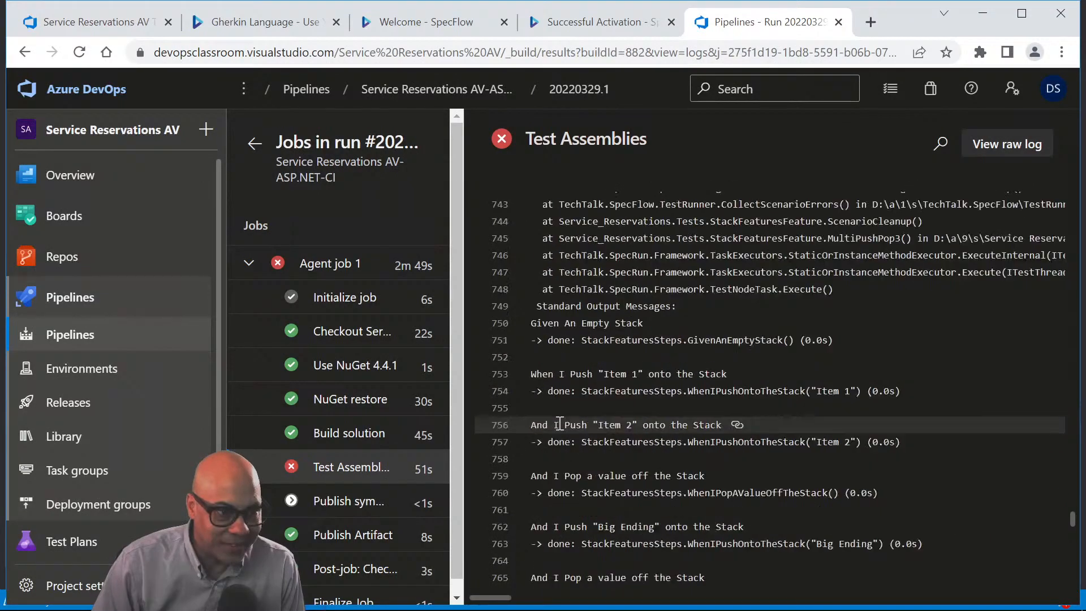
scroll(560, 423, "down", 18)
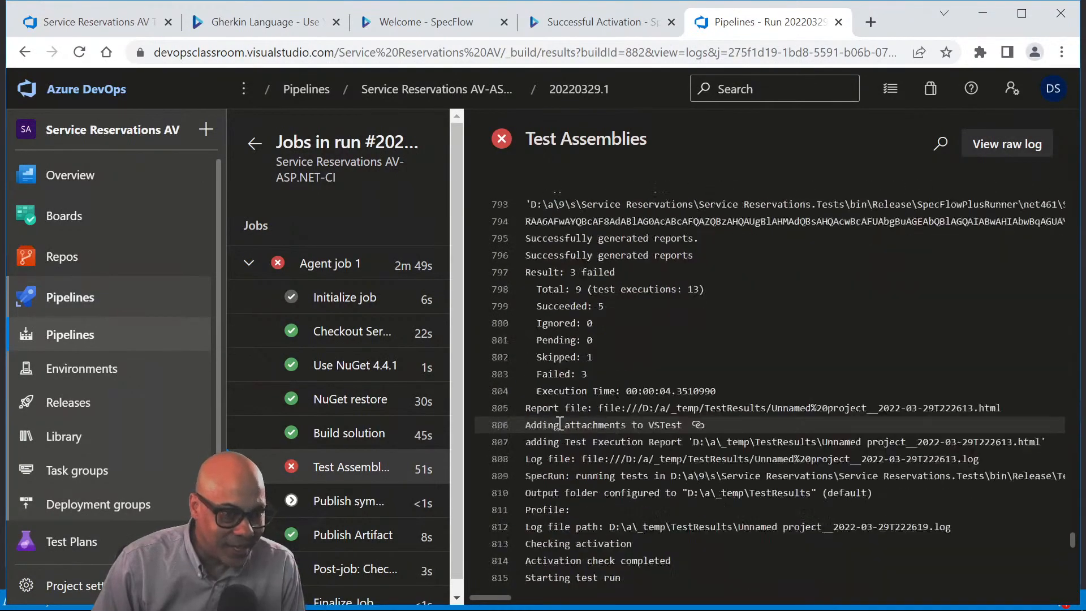
scroll(560, 423, "down", 17)
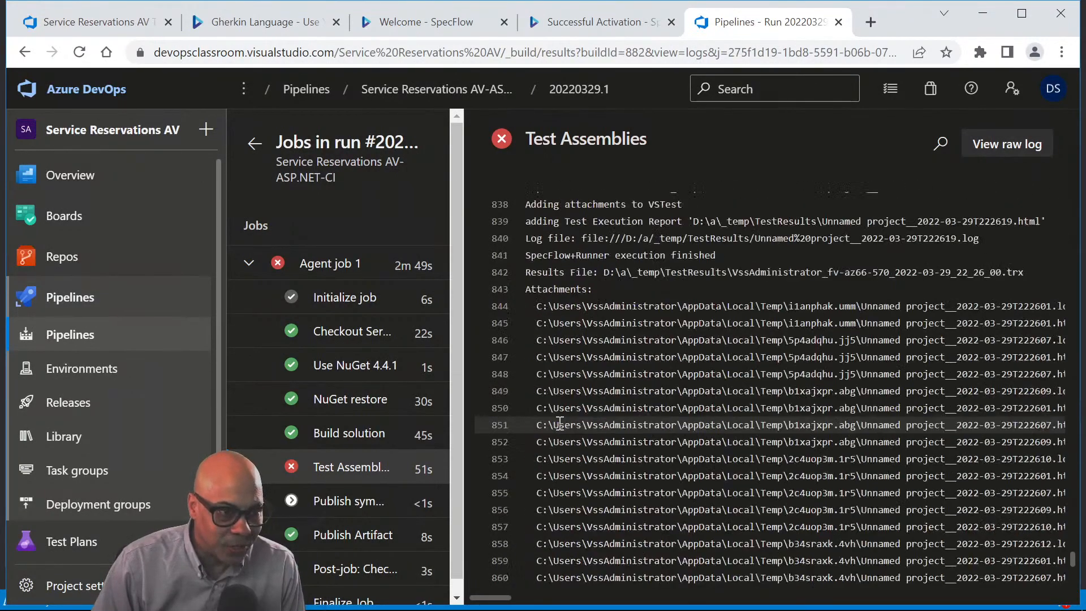
scroll(561, 423, "down", 2)
scroll(560, 423, "down", 9)
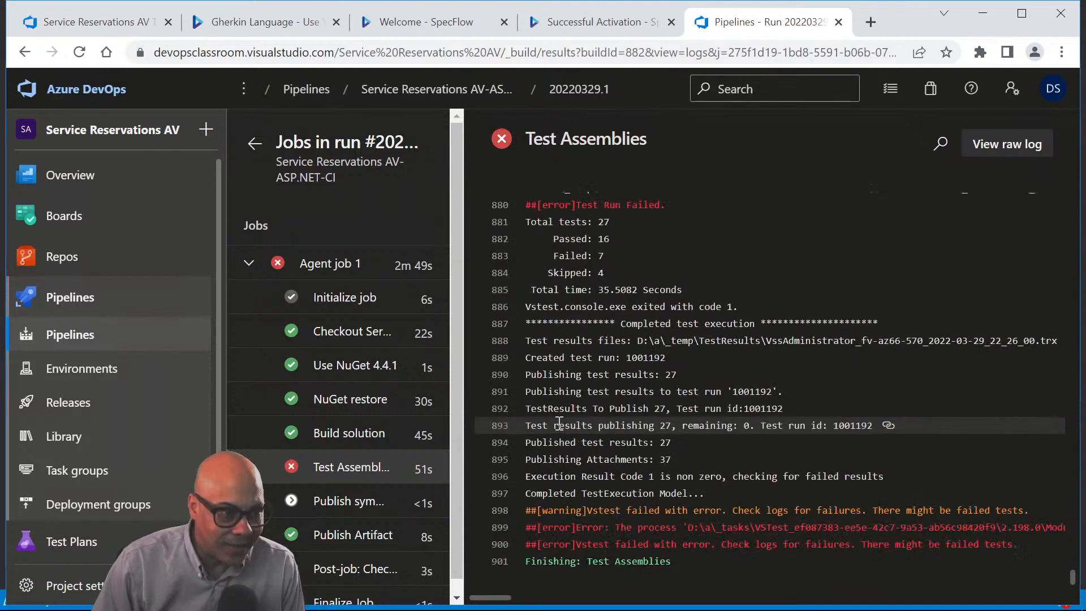
scroll(577, 277, "up", 2)
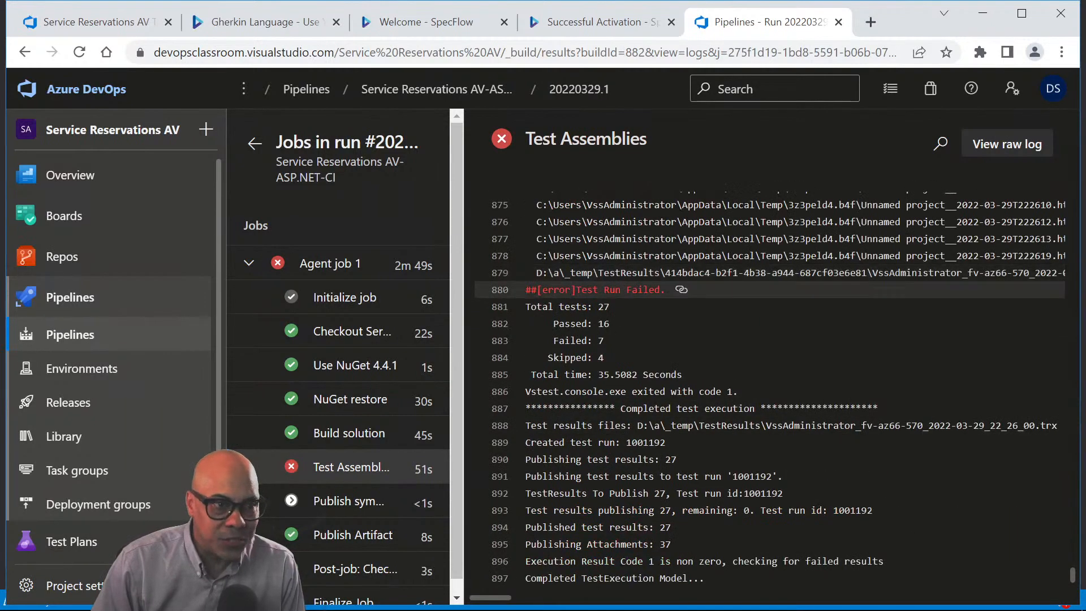
left_click_drag(530, 290, 664, 287)
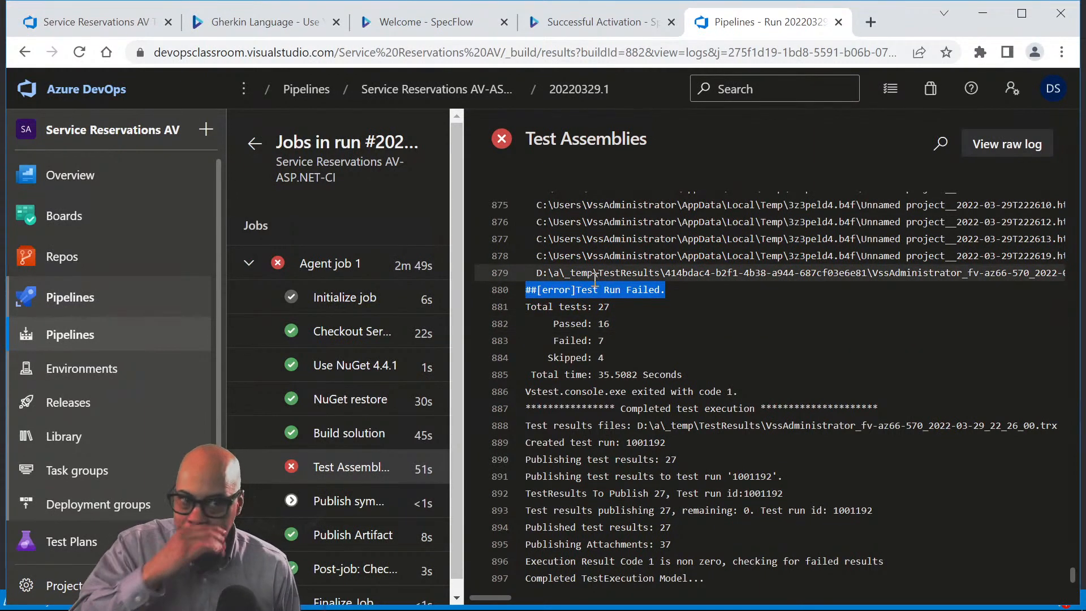
left_click(659, 317)
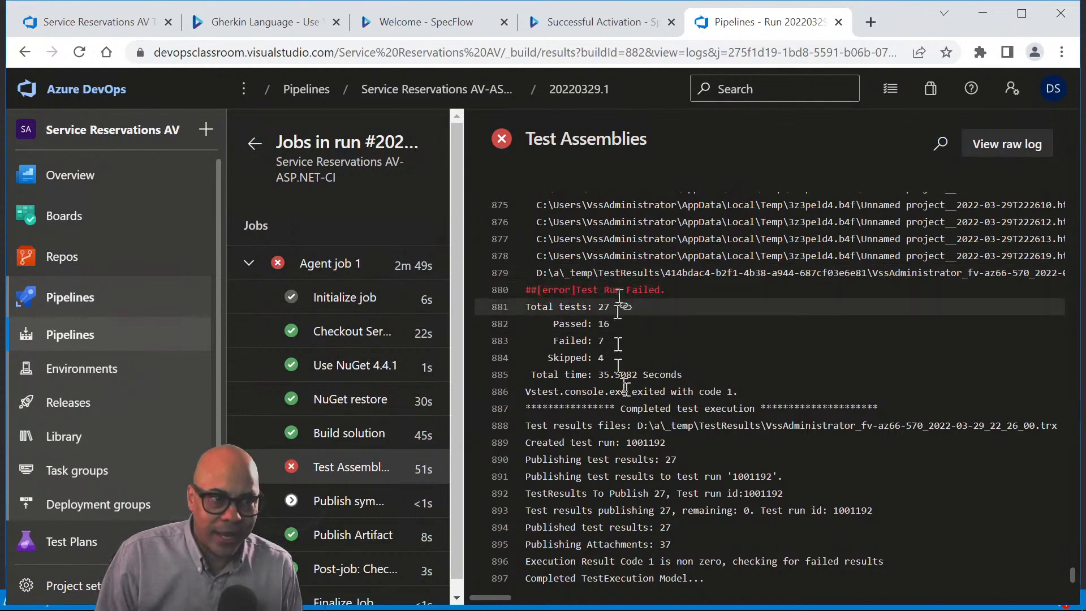
scroll(628, 396, "down", 2)
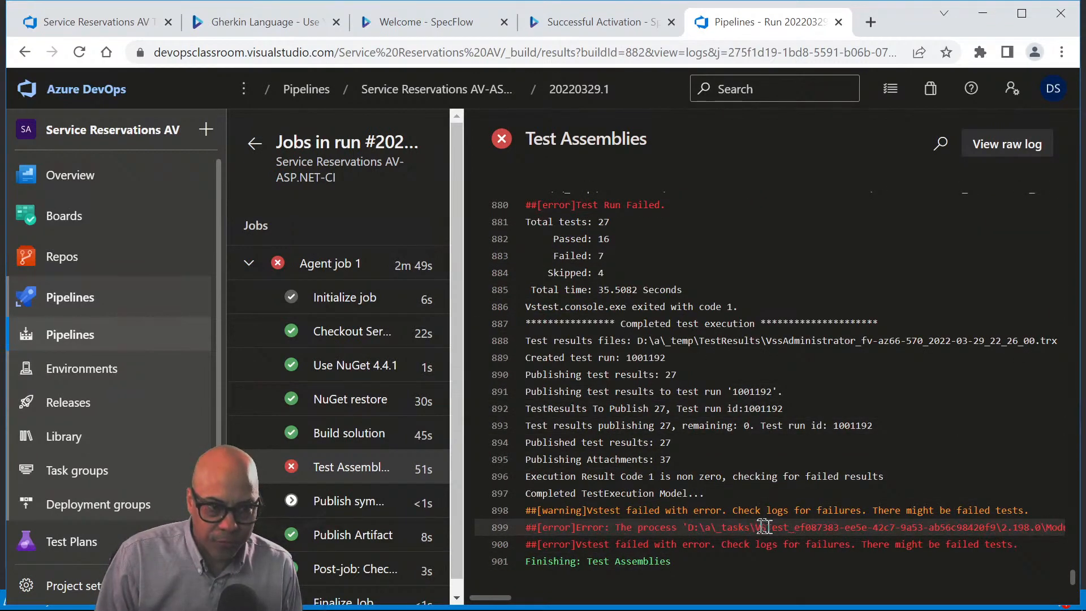
scroll(640, 220, "up", 4)
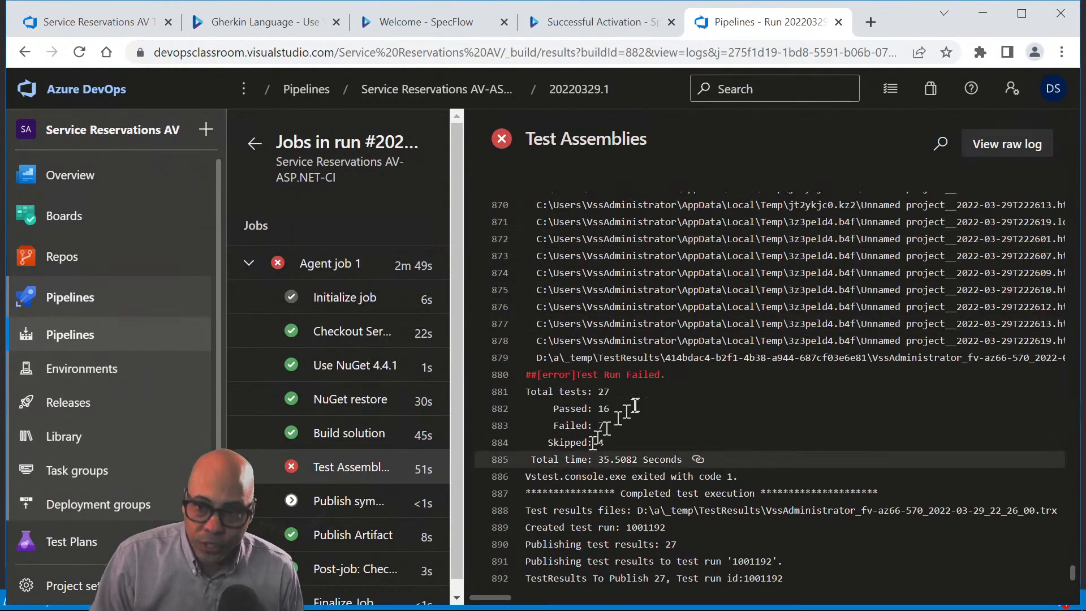
Go back through the Test Assemblies log and examine the assertion errors of the Multi Push Pop scenarios in StackFeatures.
scroll(655, 396, "up", 20)
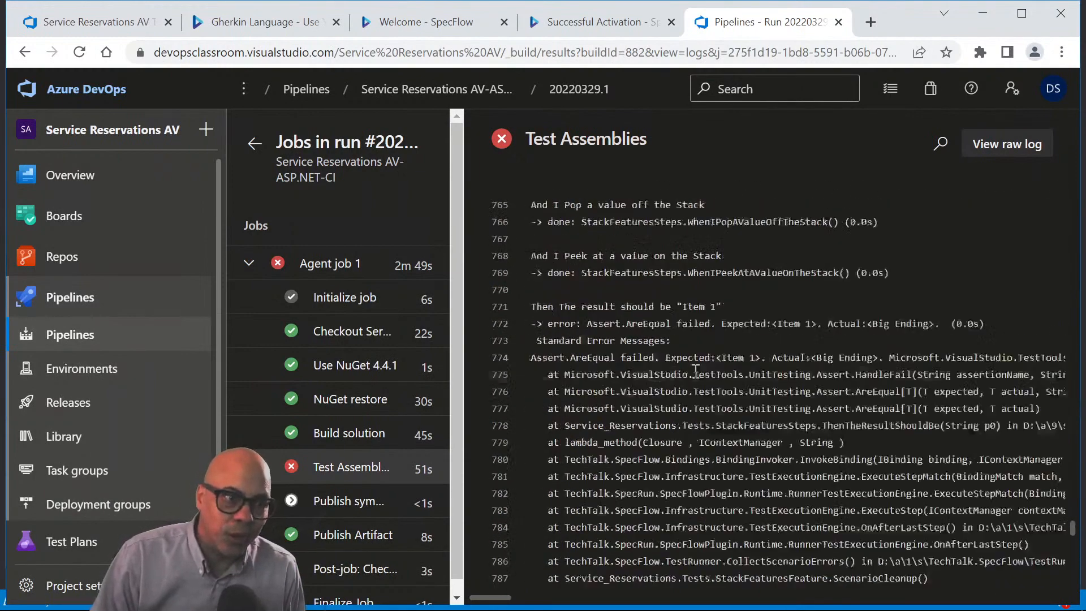
scroll(685, 369, "up", 12)
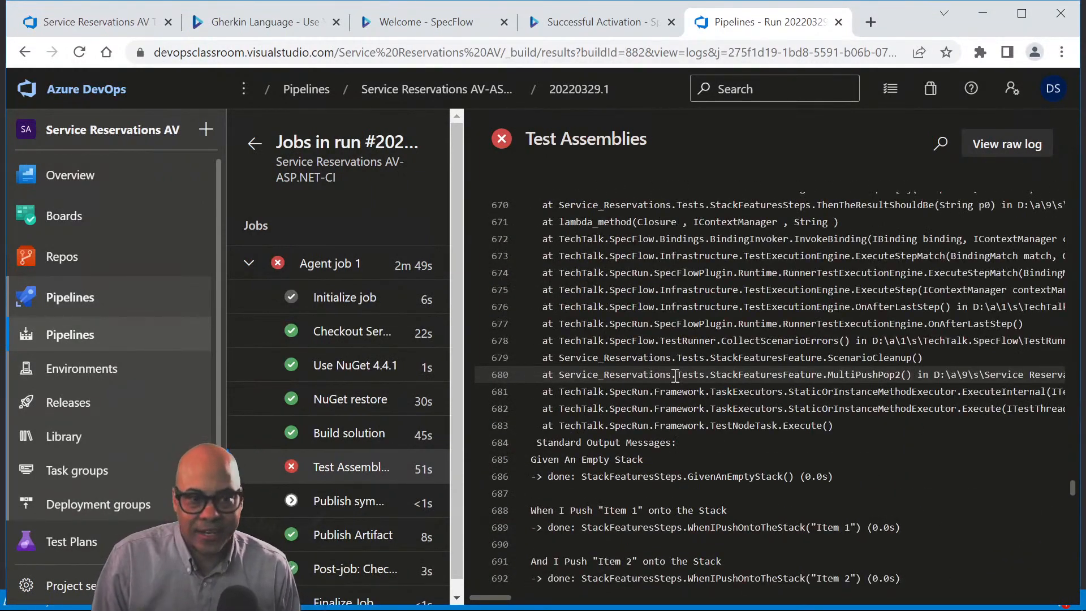
scroll(686, 369, "up", 5)
scroll(678, 404, "up", 2)
scroll(679, 413, "down", 3)
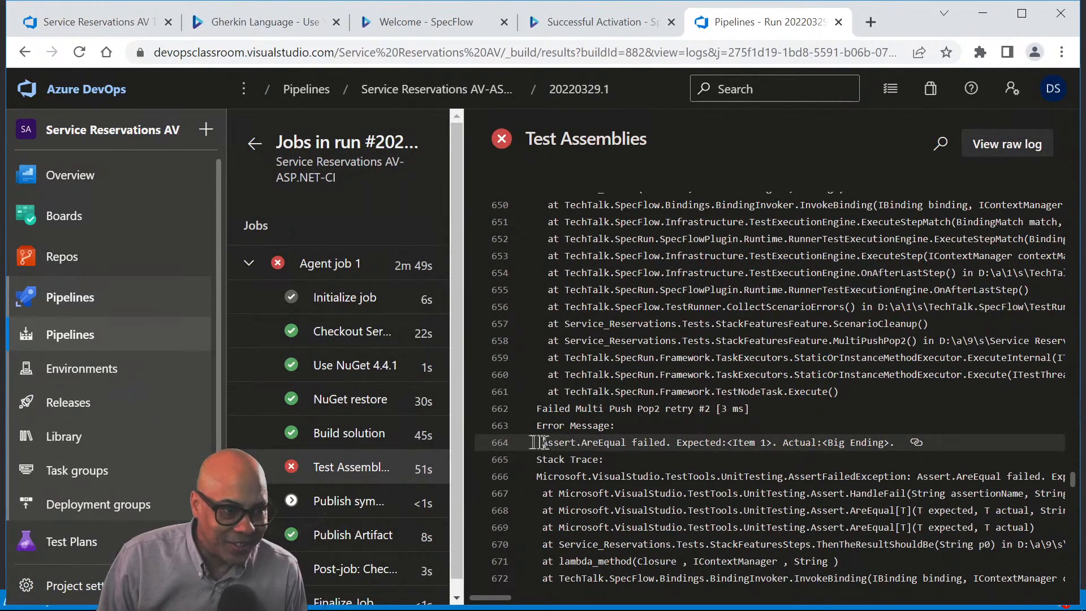
left_click_drag(534, 442, 767, 442)
scroll(724, 413, "up", 10)
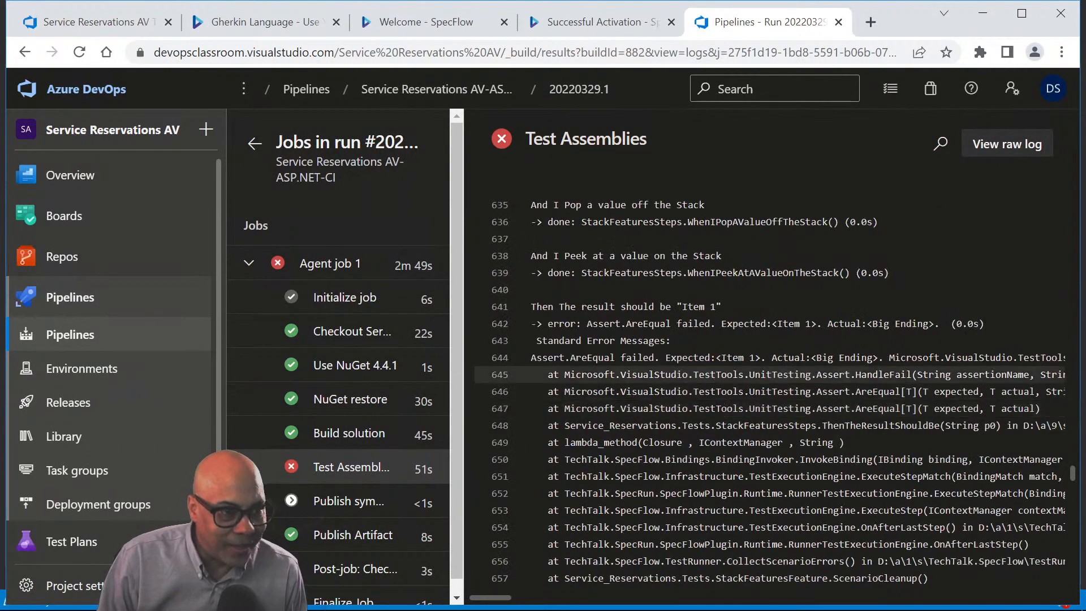
scroll(681, 376, "up", 20)
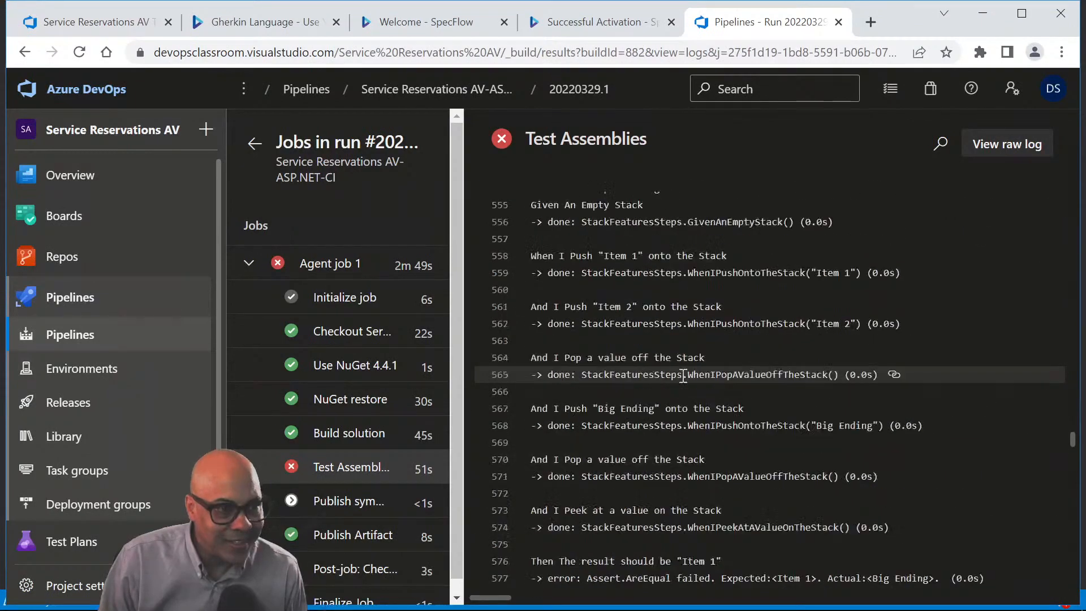
scroll(681, 377, "up", 20)
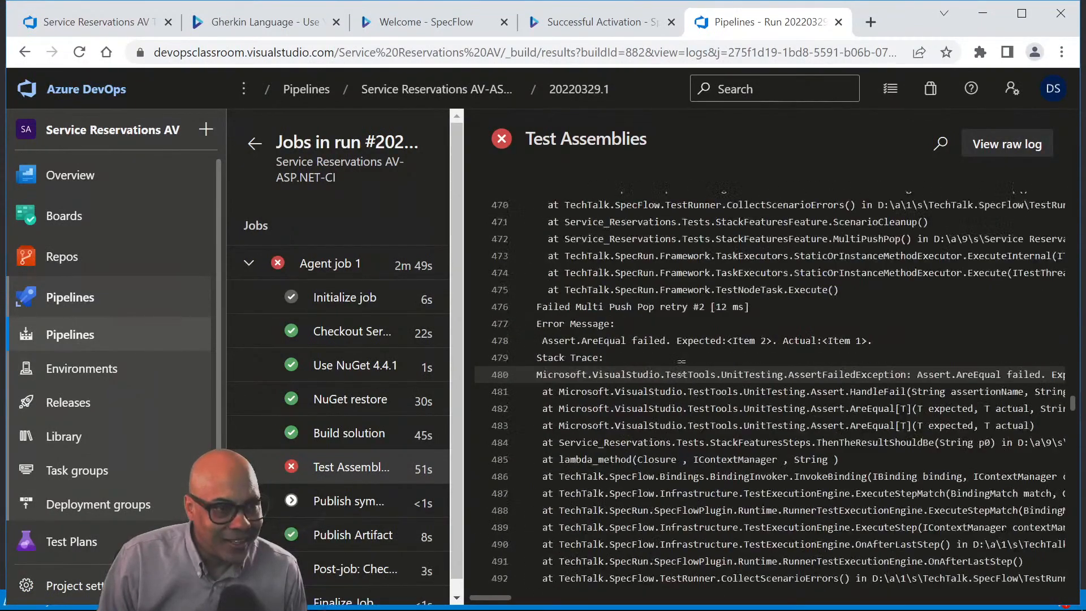
scroll(674, 362, "up", 20)
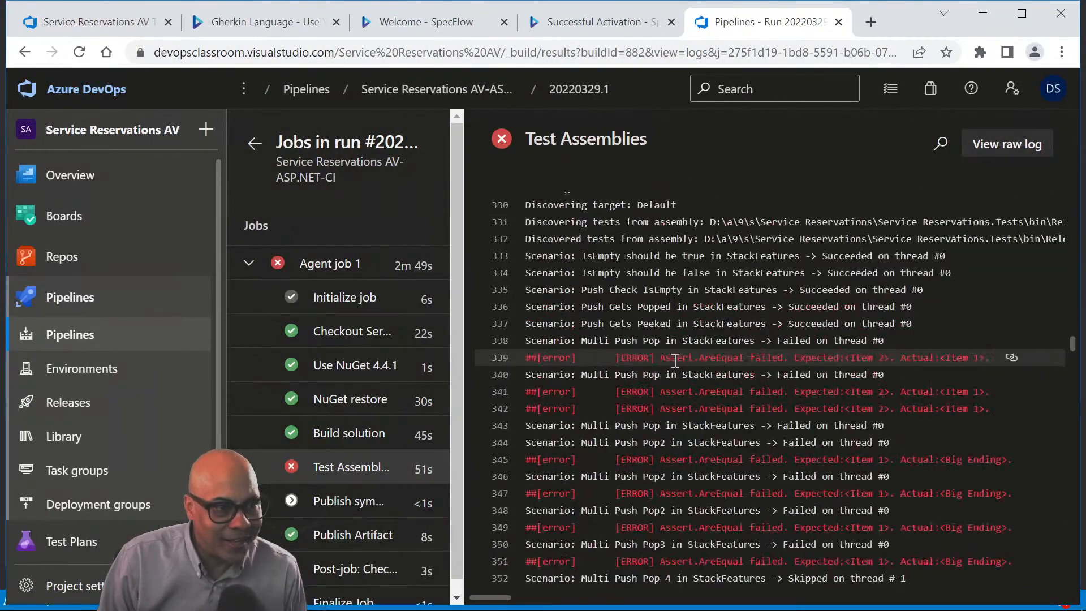
scroll(675, 362, "up", 5)
scroll(675, 361, "down", 10)
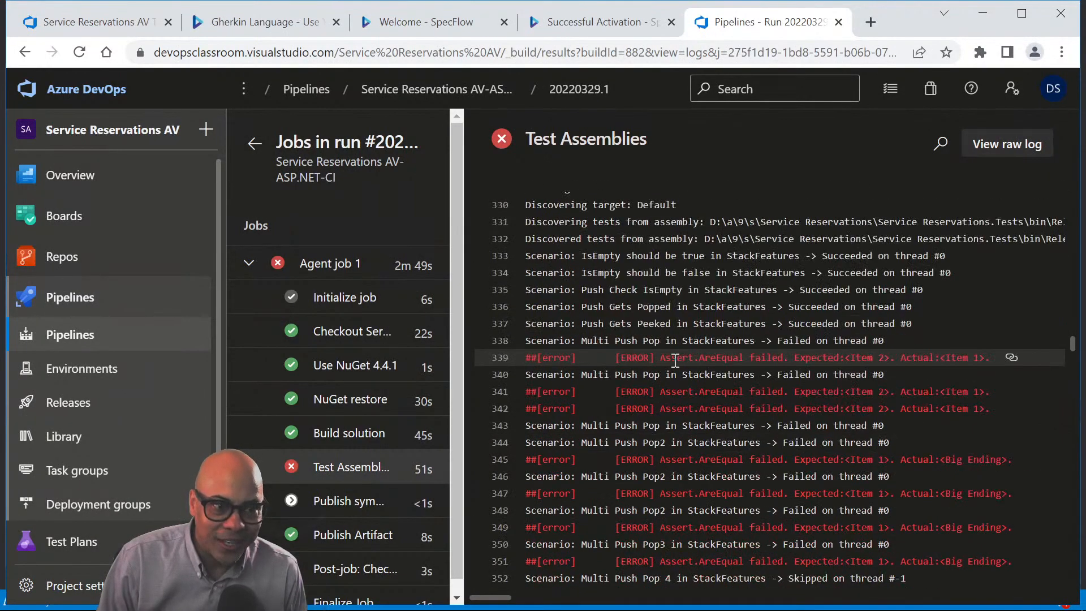
scroll(675, 360, "down", 3)
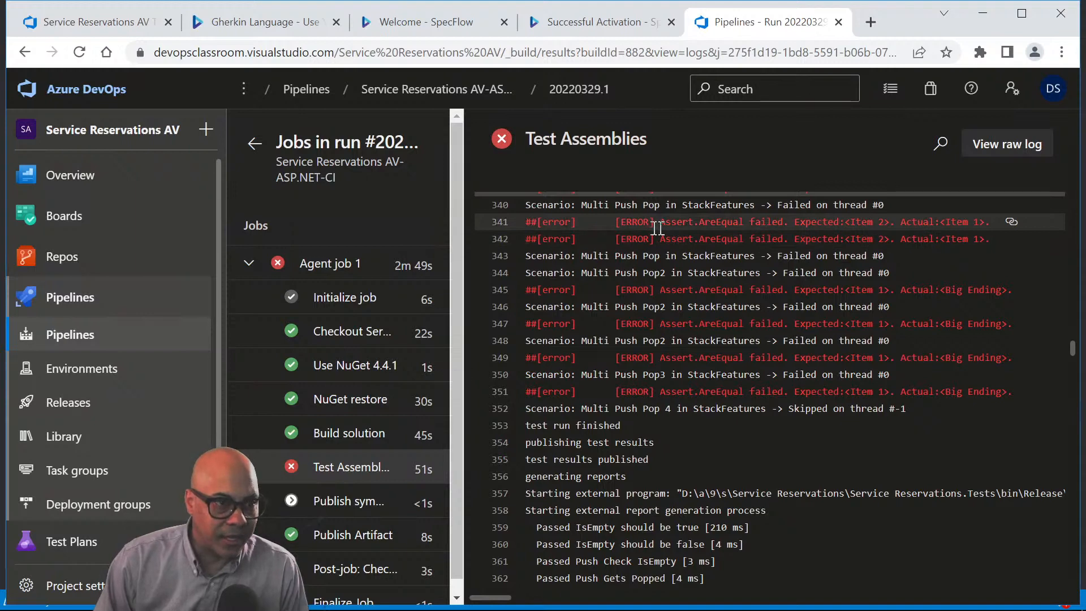
scroll(652, 233, "up", 2)
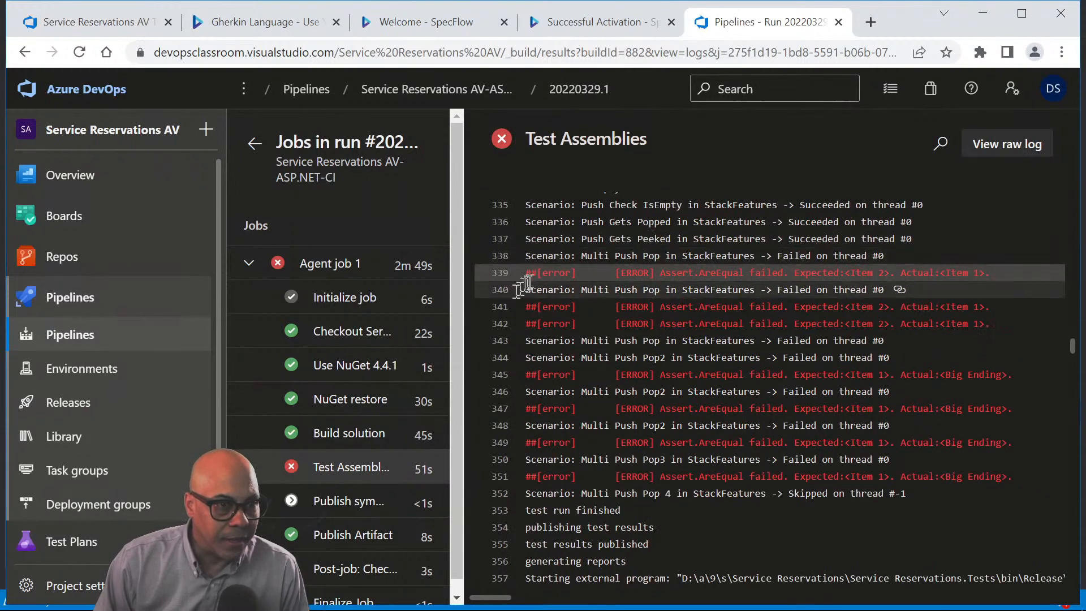
left_click(574, 272)
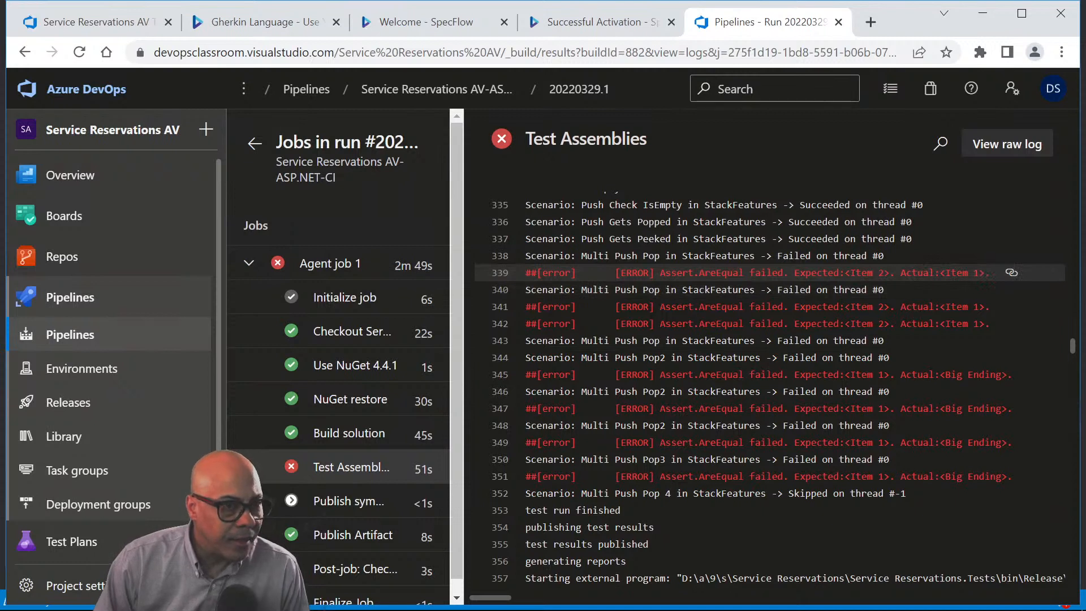
Examine the failed Multi Push Pop assertions in the Test Assemblies log and the detailed scenario output around them.
left_click(987, 277)
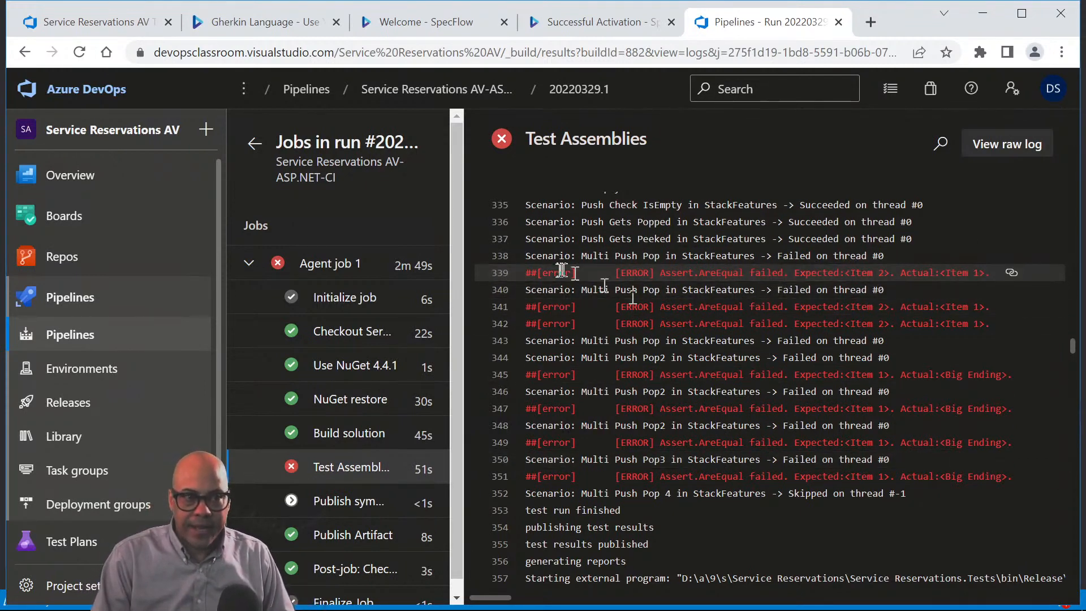
left_click(508, 279)
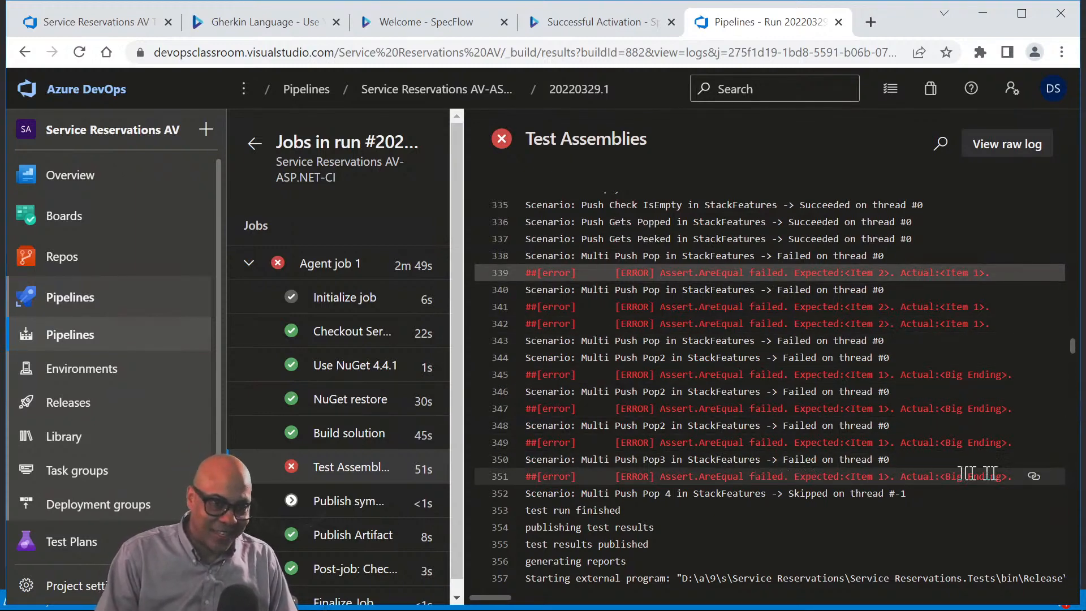
left_click_drag(1008, 476, 492, 276)
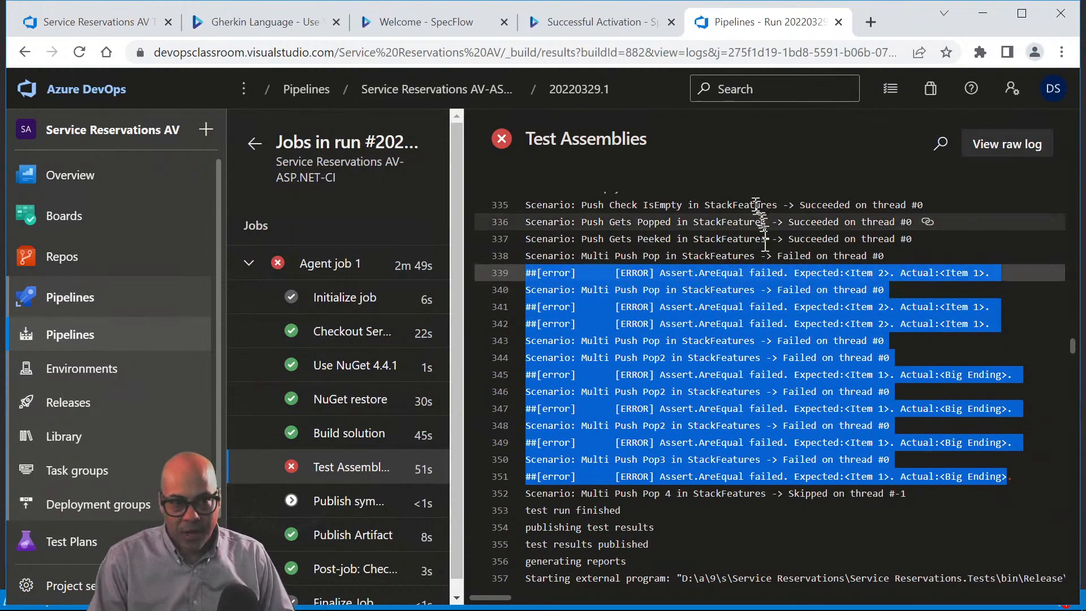
left_click(735, 213)
scroll(719, 237, "down", 20)
scroll(702, 263, "down", 18)
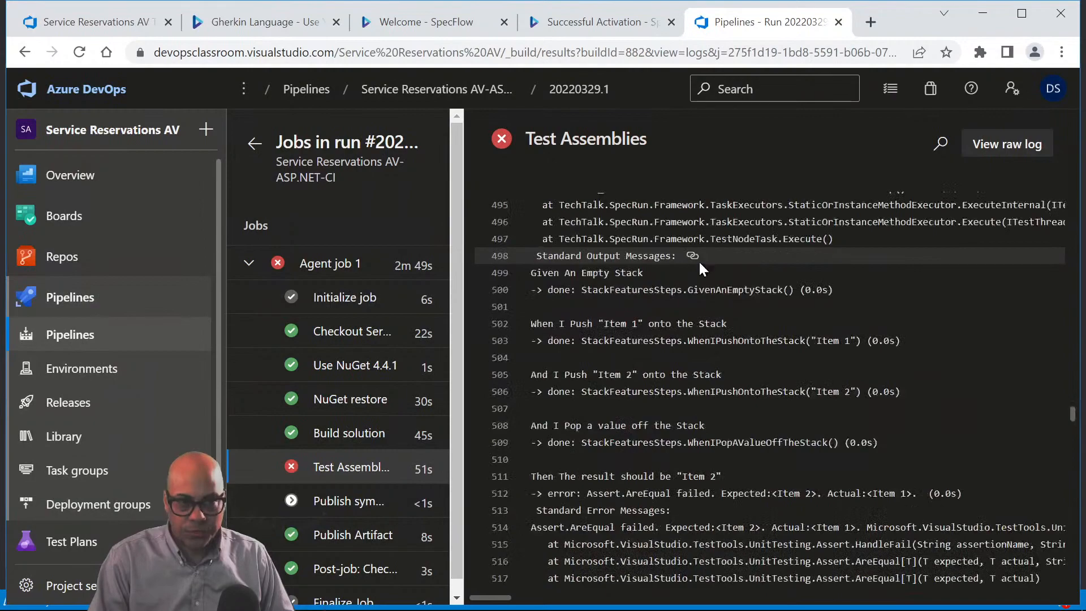
scroll(697, 263, "up", 20)
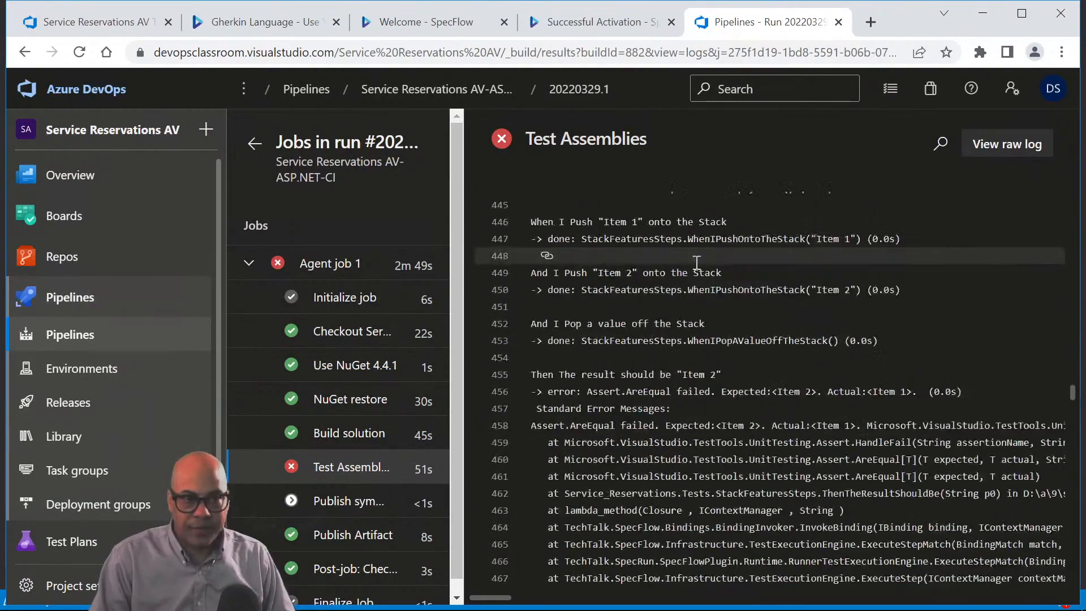
scroll(686, 310, "up", 6)
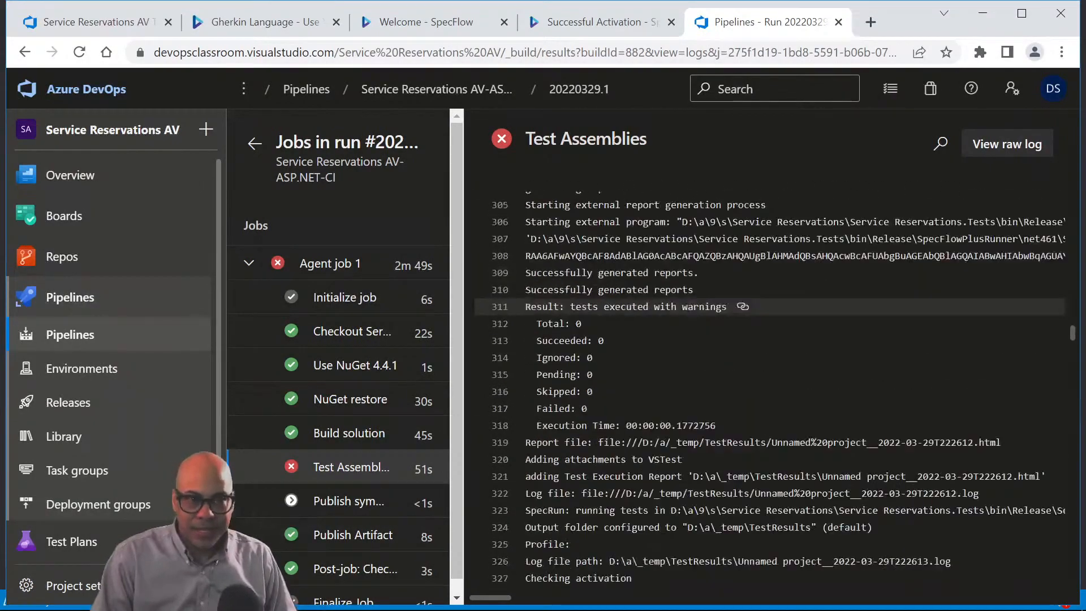
scroll(690, 311, "down", 20)
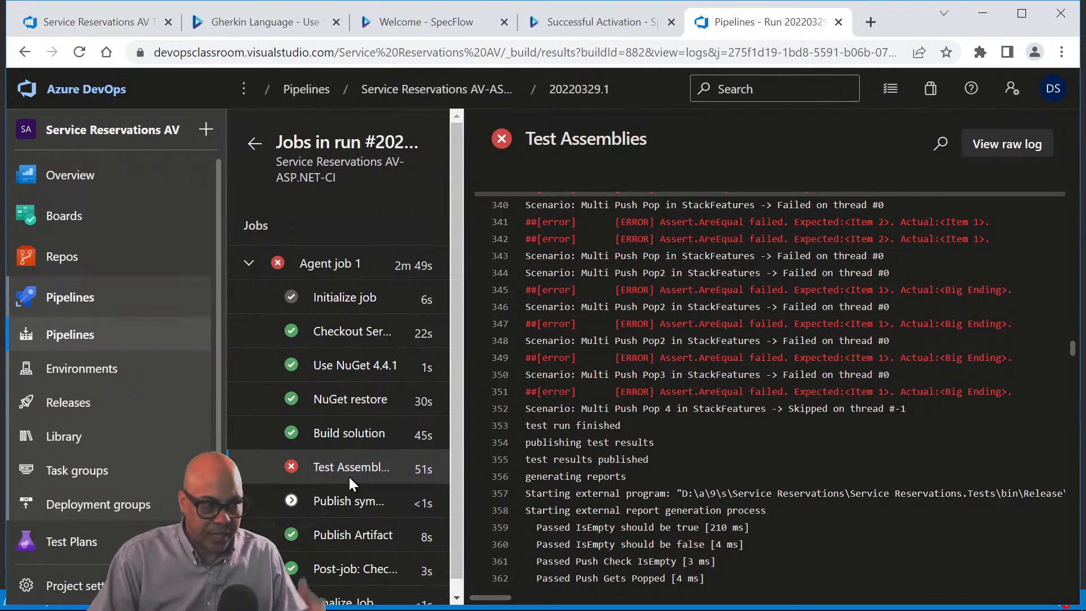
scroll(368, 506, "down", 1)
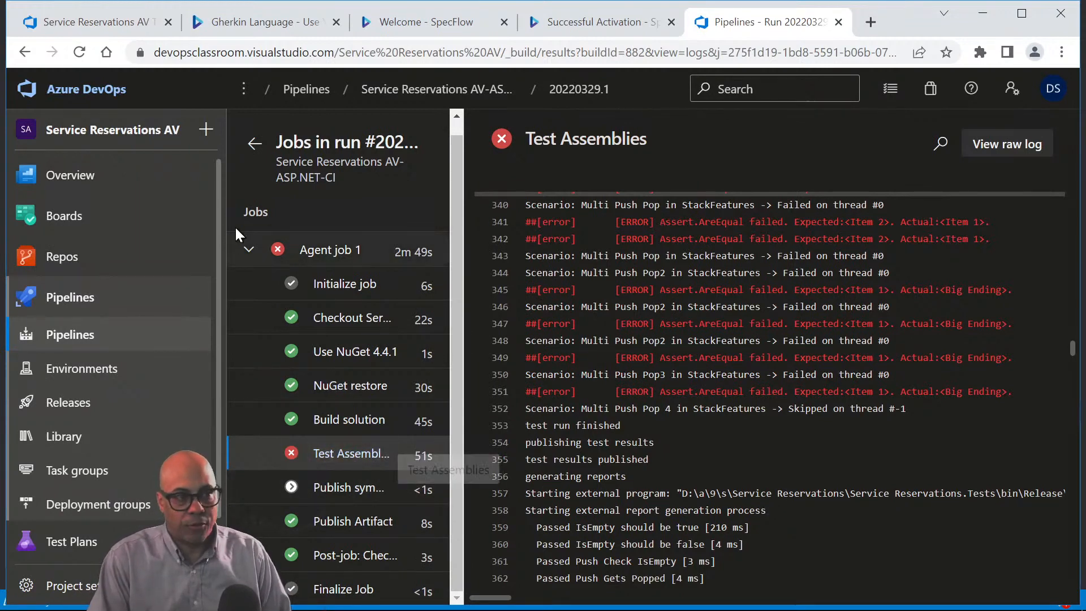
Return from the Agent job 1 log to the run summary, and view the Repos files of Service Reservations AV.
left_click(248, 250)
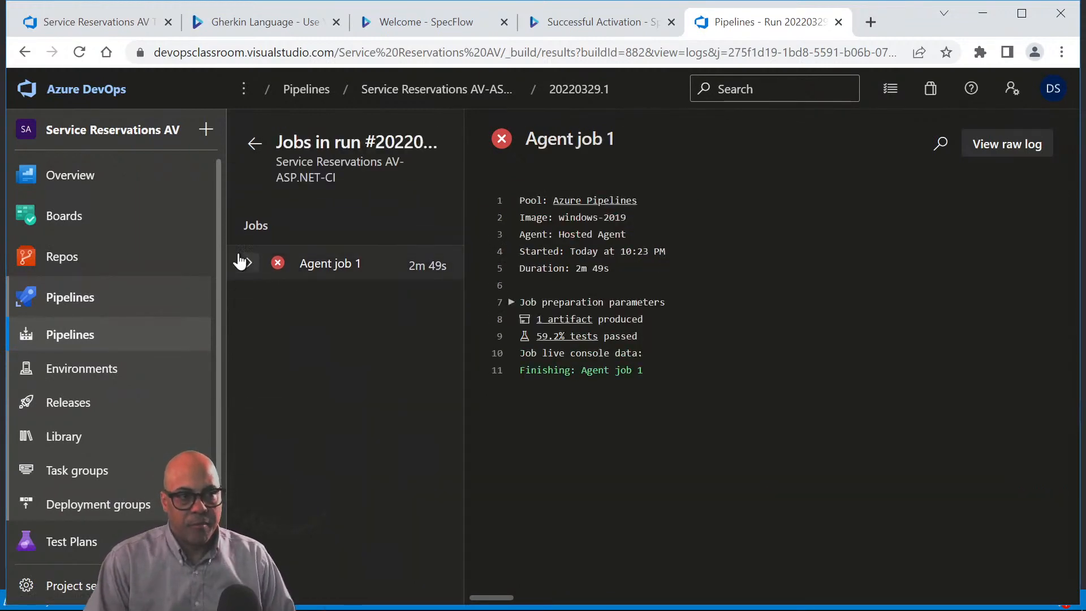
left_click(323, 264)
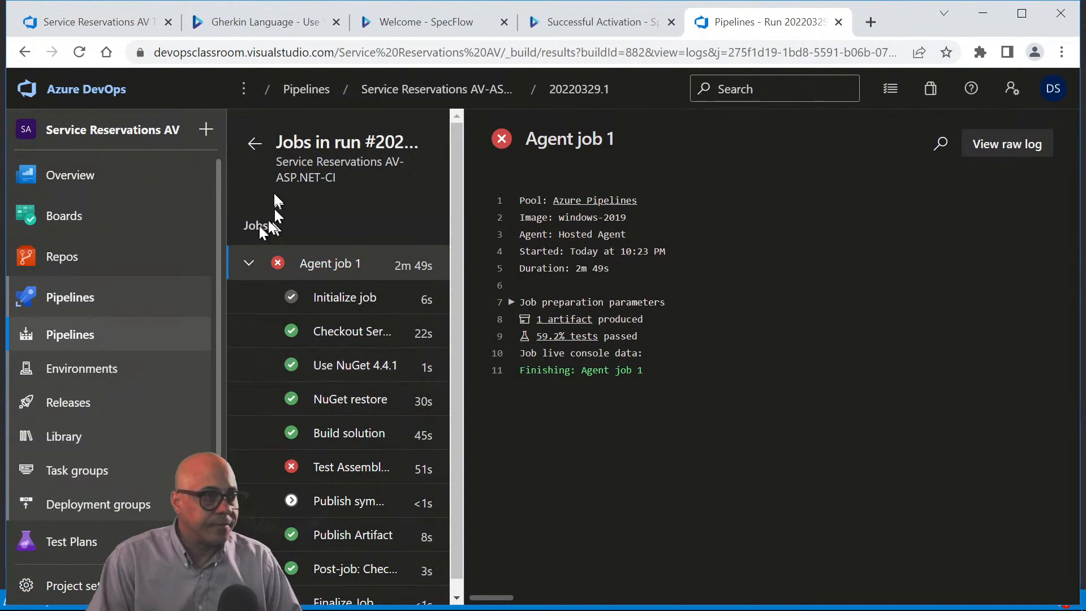
left_click(255, 144)
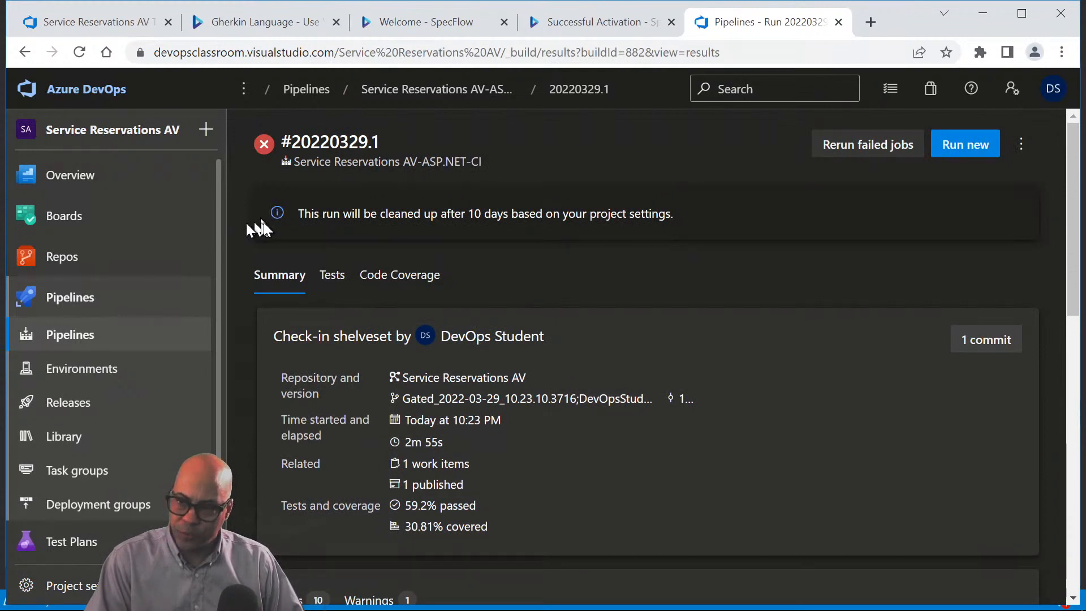
mouse_move(121, 216)
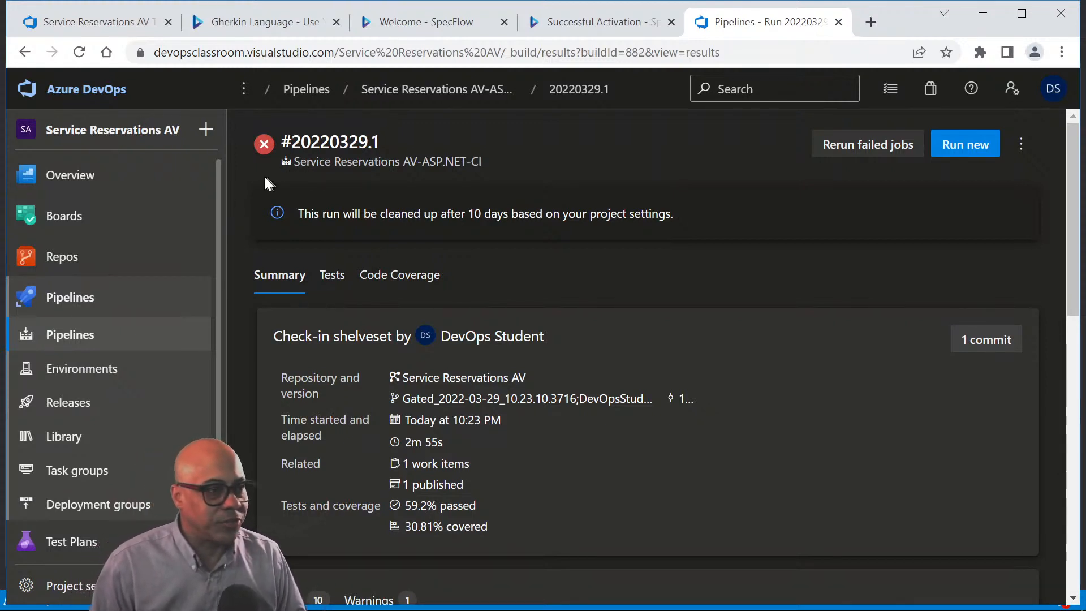
mouse_move(130, 250)
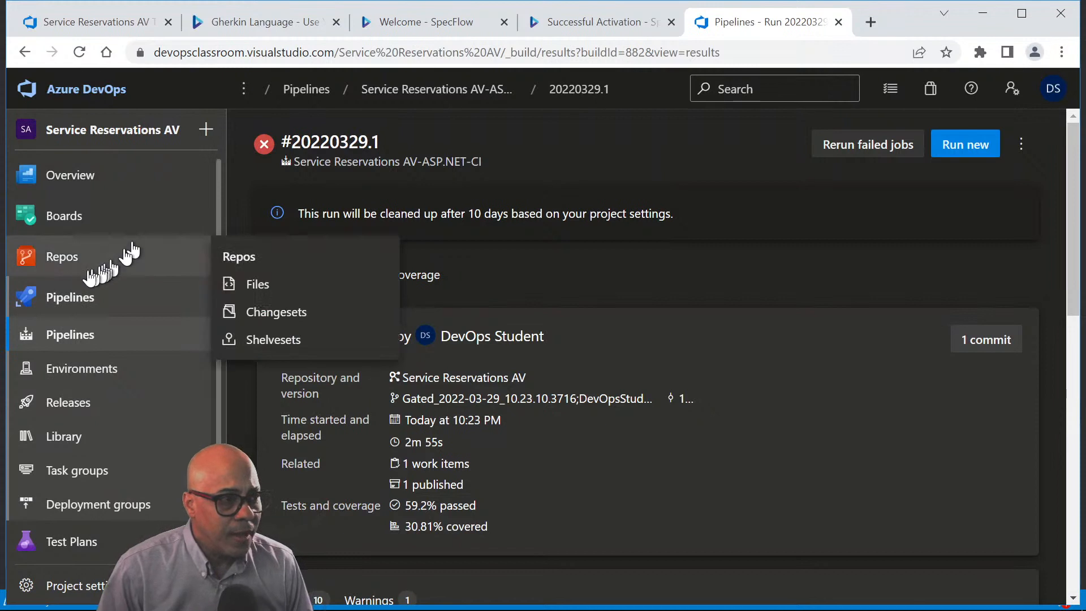
left_click(59, 257)
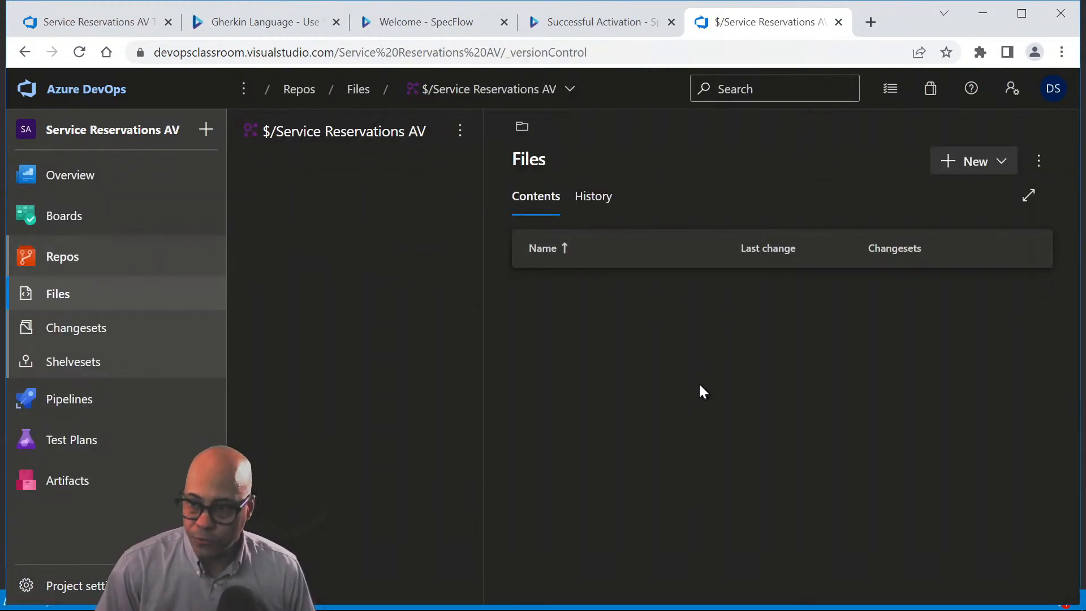
Switch to Visual Studio, close the build request, and in Stack.cs's Push method comment out stack.Add(expected) and uncomment stack.Insert(0,expected).
key("alt+Tab")
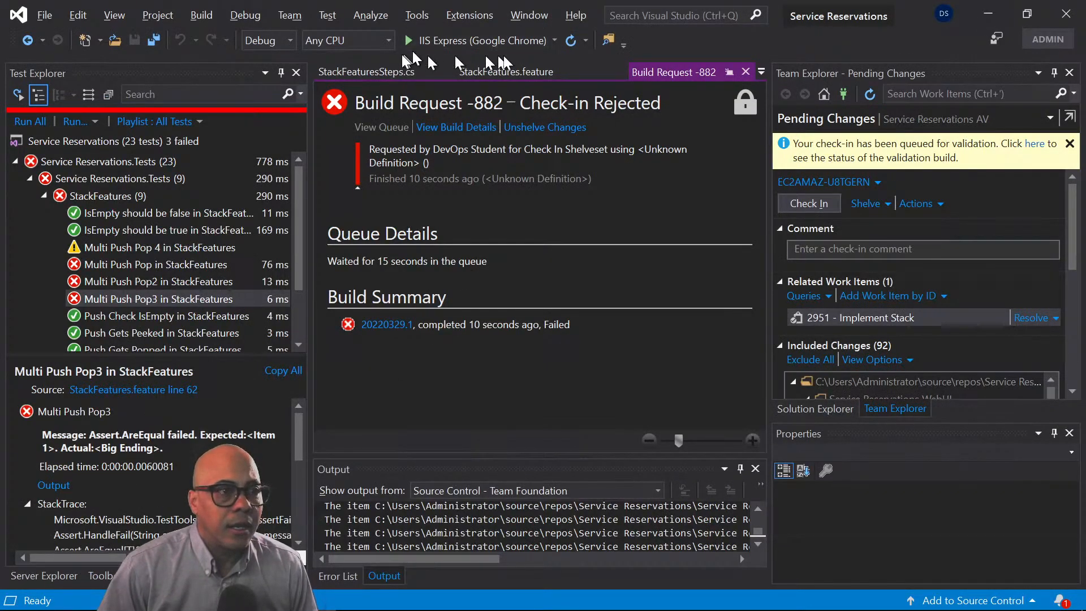
left_click(747, 73)
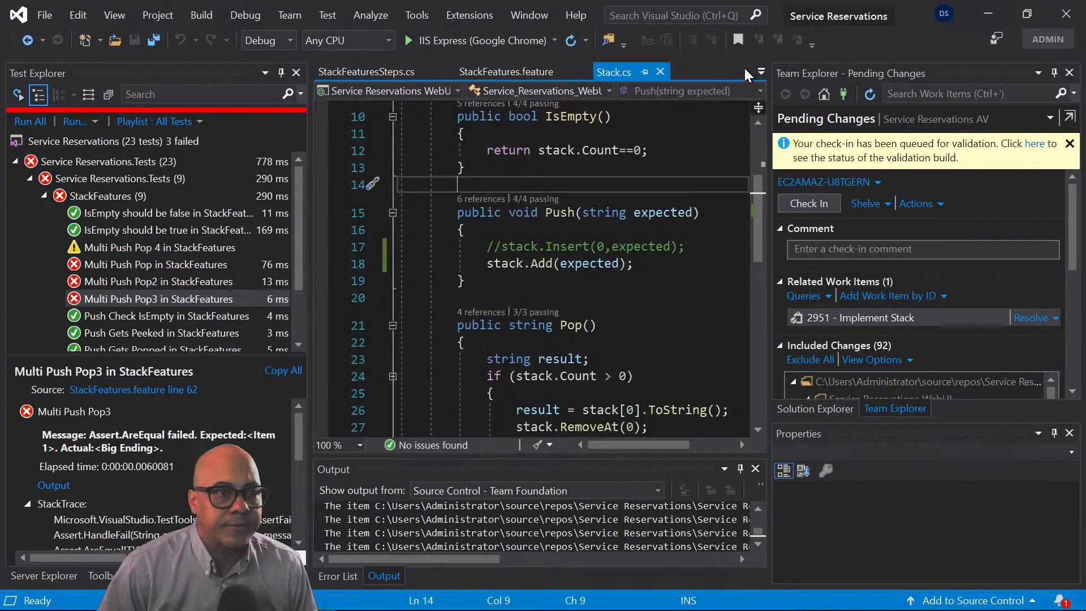
scroll(461, 357, "down", 1)
scroll(498, 362, "up", 1)
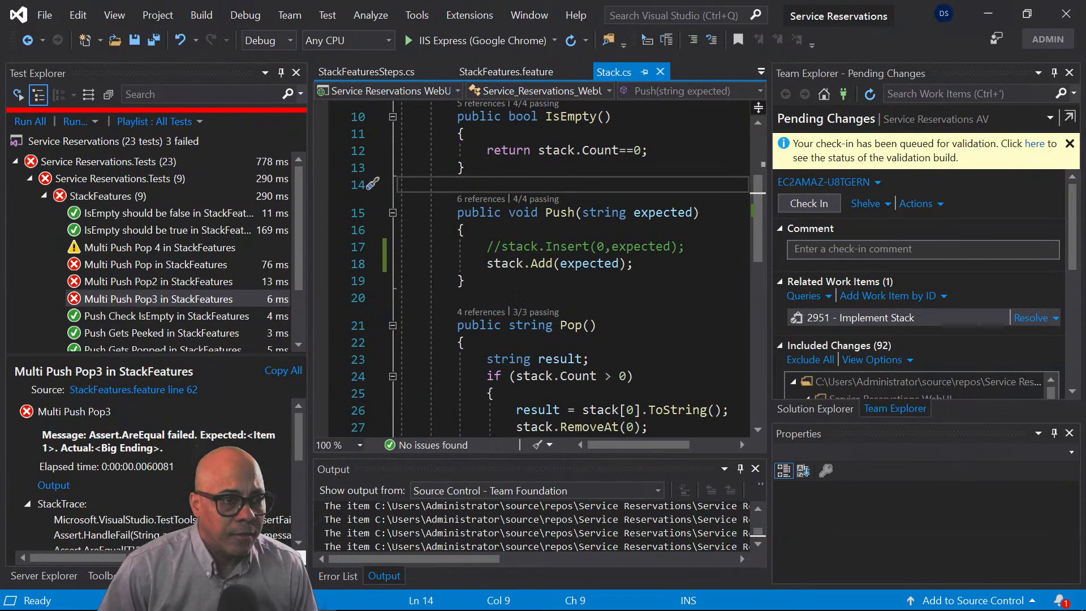
left_click(489, 263)
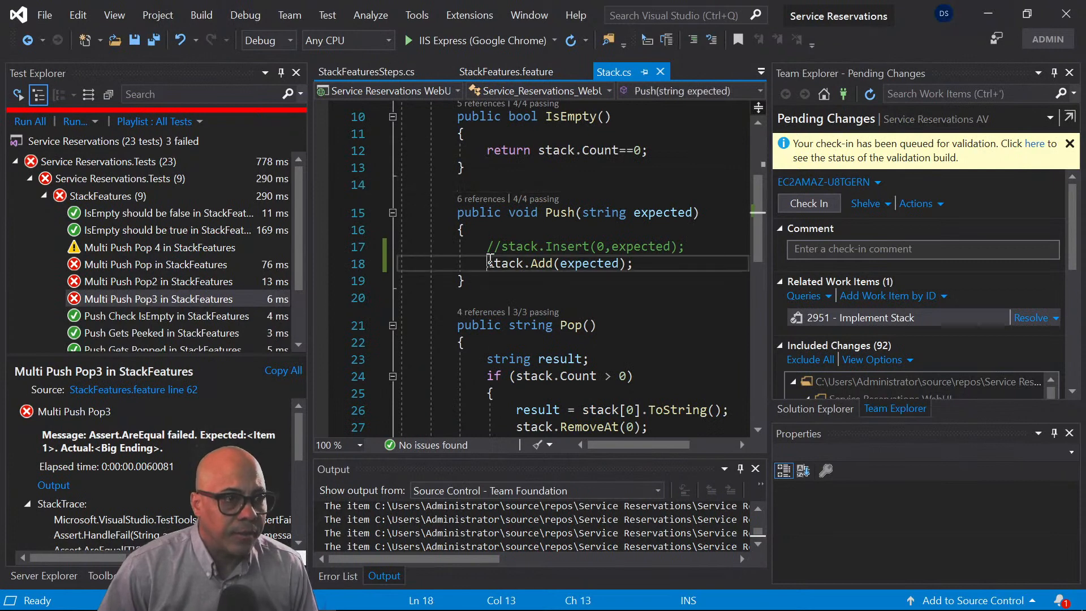
type("//")
key("Up")
key("BackSpace")
key("BackSpace")
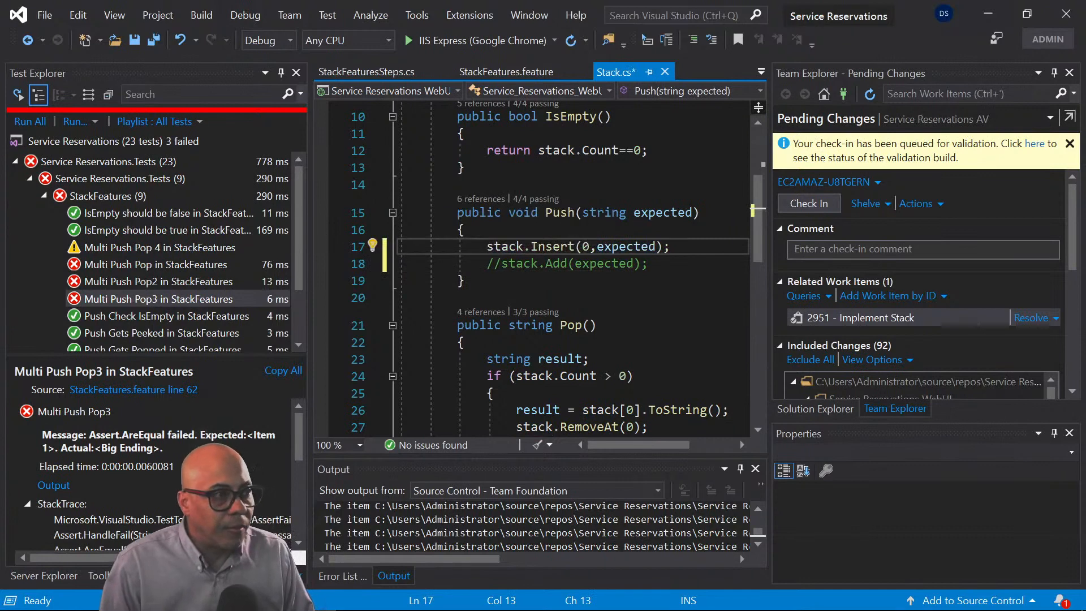
Run all tests, and submit the pending changes for gated check-in with the Service Reservations AV-ASP.NET-CI validation build.
left_click(24, 123)
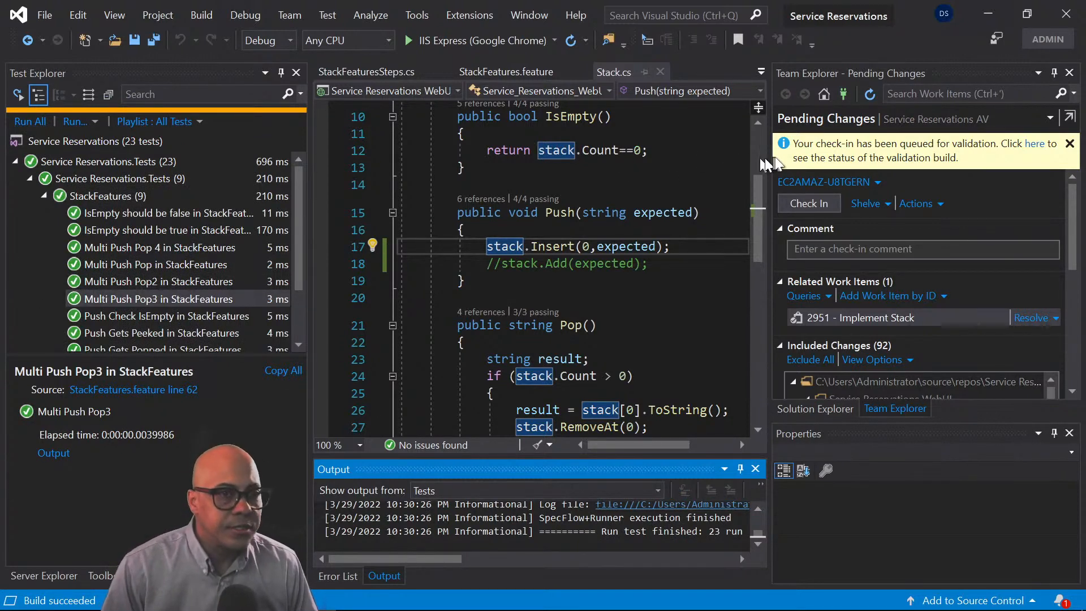
left_click(809, 204)
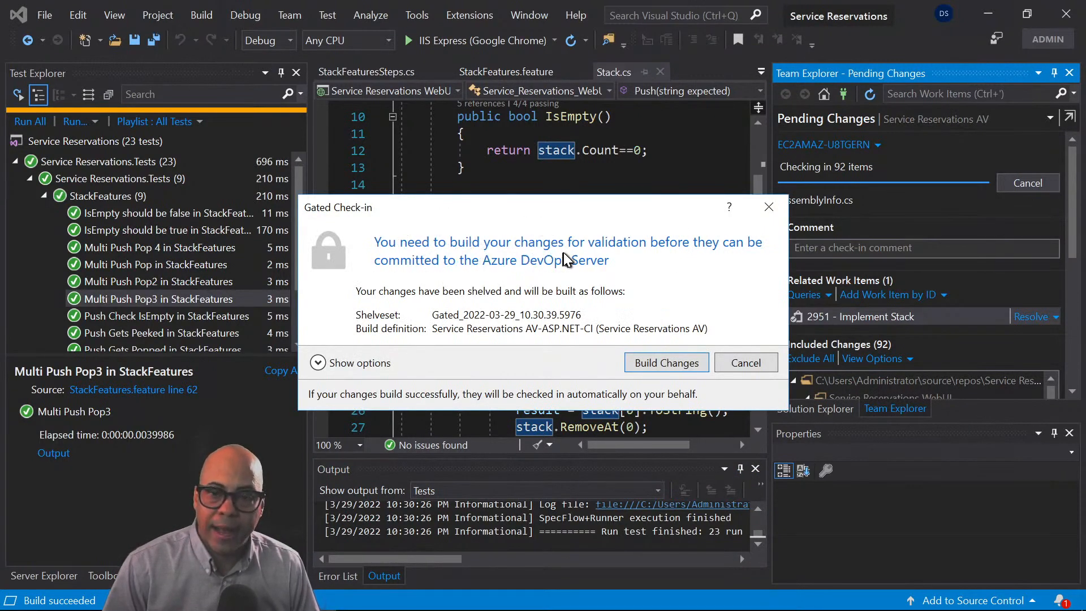
left_click(668, 365)
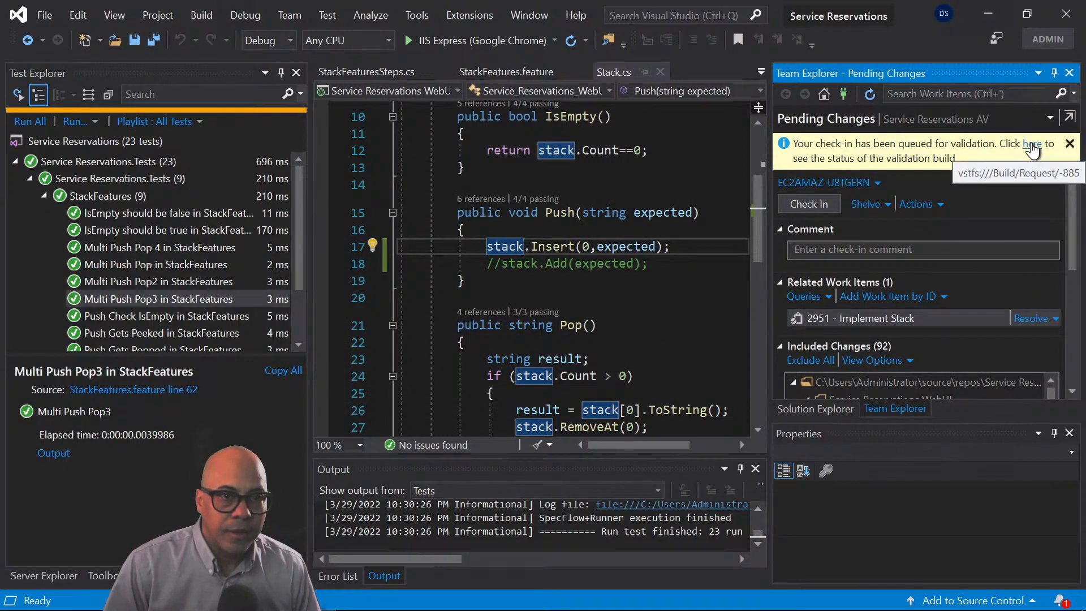
View the new validation build's status and open run 20220329.2's Agent job 1 log in Azure DevOps.
left_click(1027, 144)
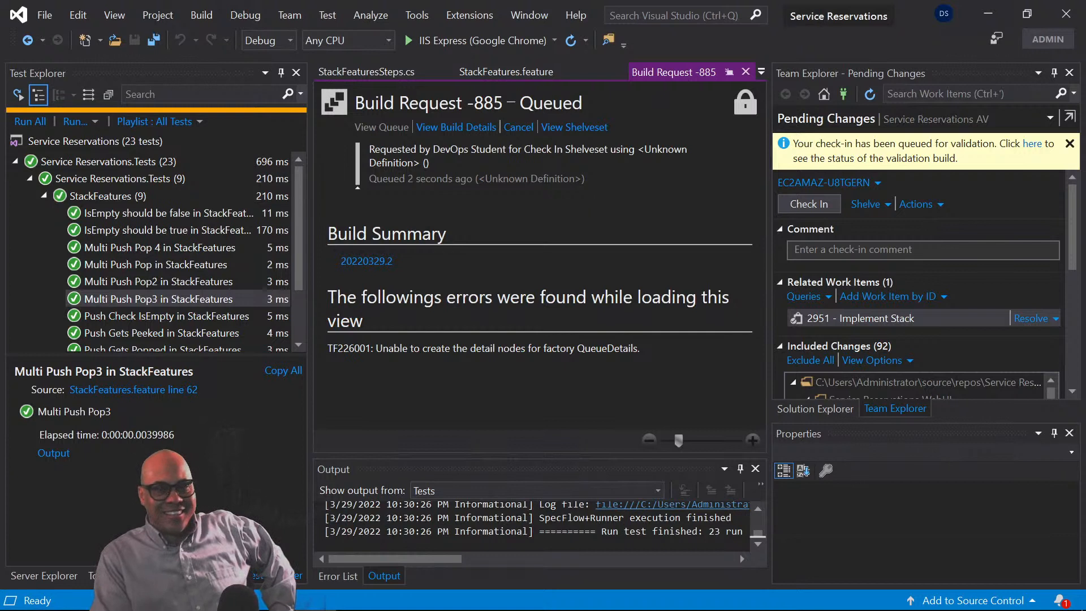
left_click_drag(385, 324, 325, 303)
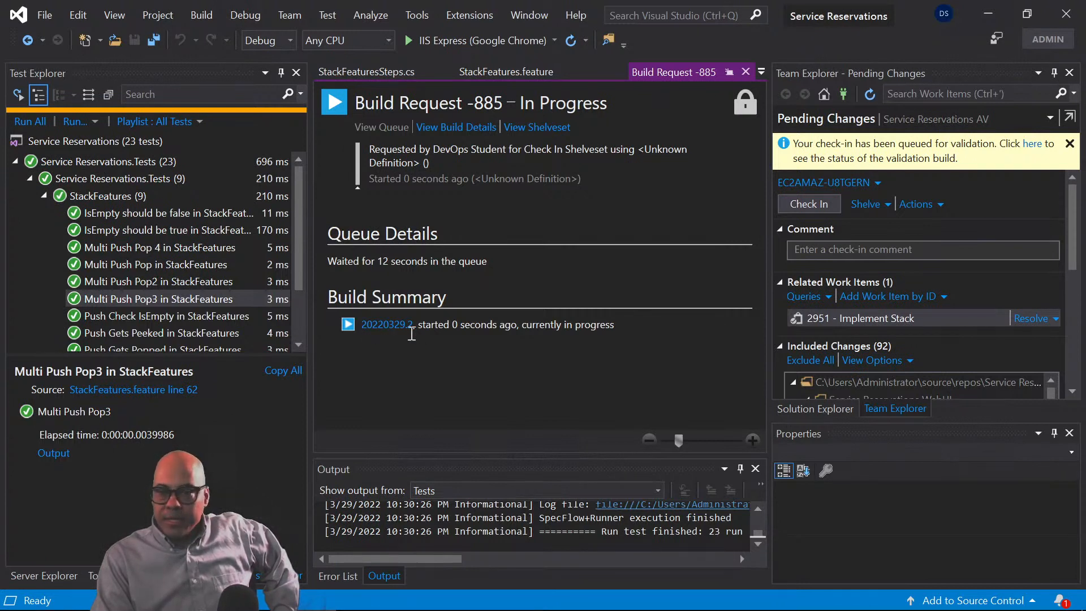
left_click(370, 332)
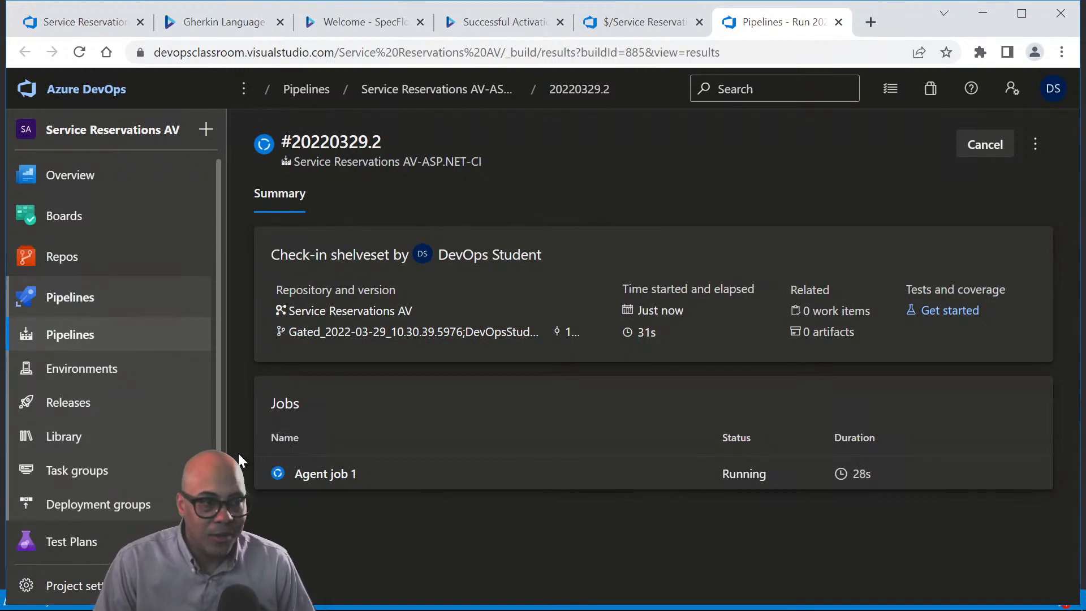
left_click(320, 474)
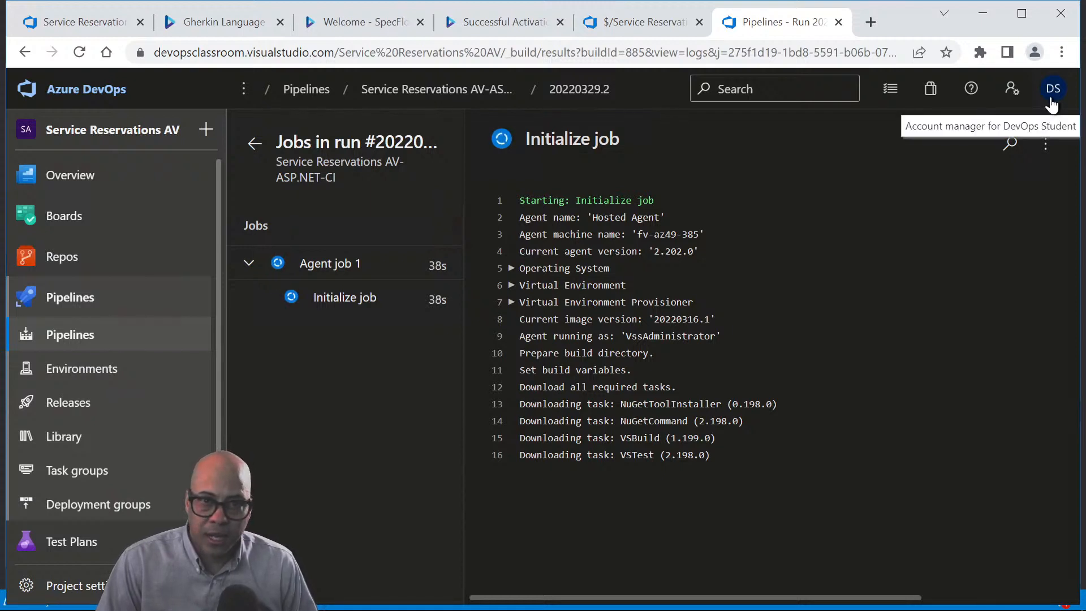
Open the Outlook mailbox at outlook.live.com in a new browser tab.
left_click(865, 22)
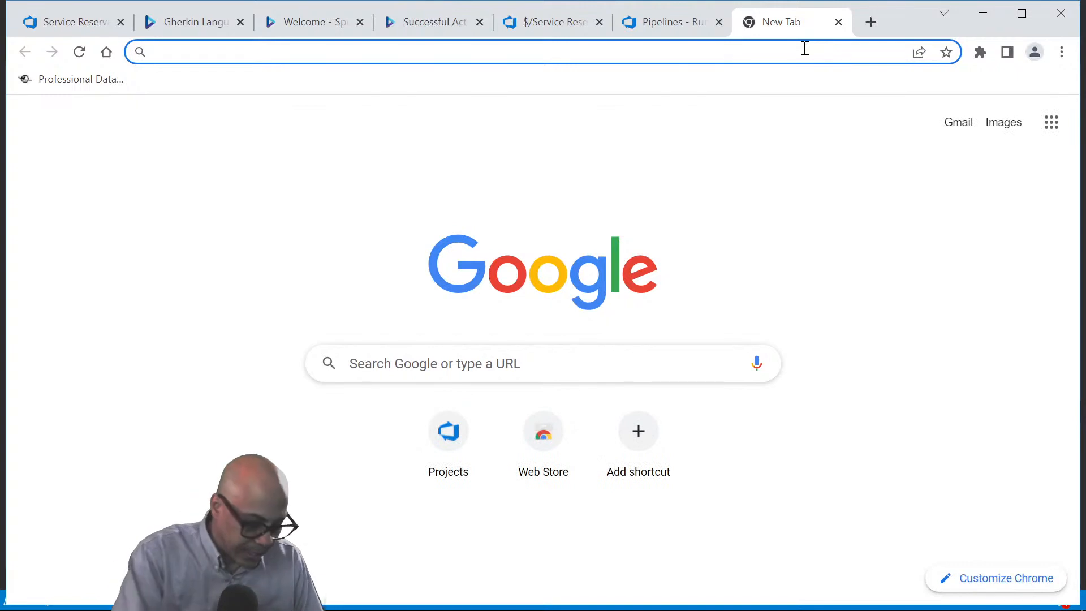
type("outloo")
key("Return")
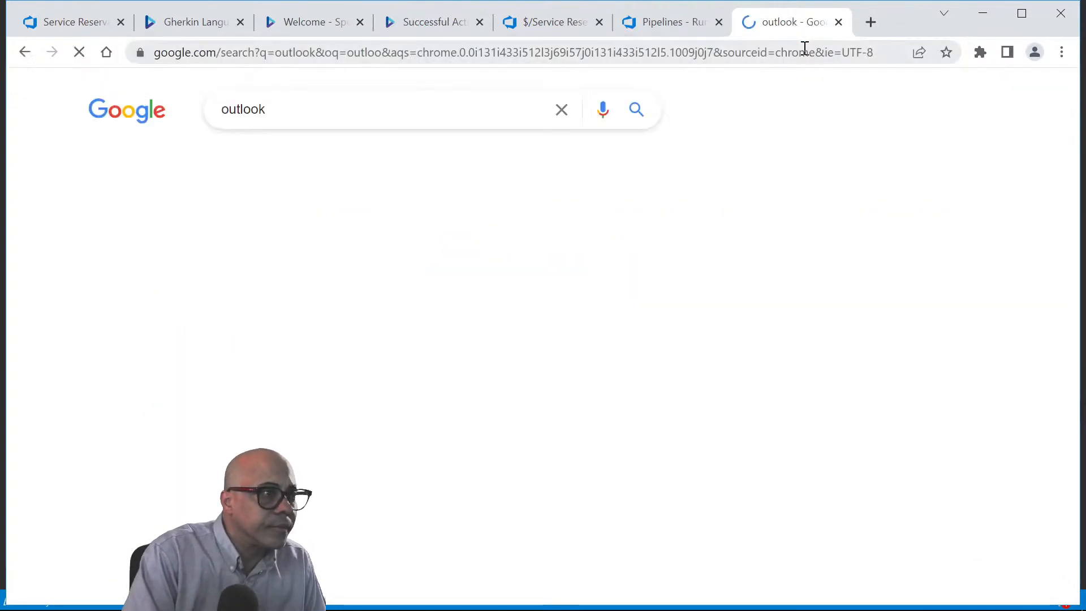
left_click(599, 57)
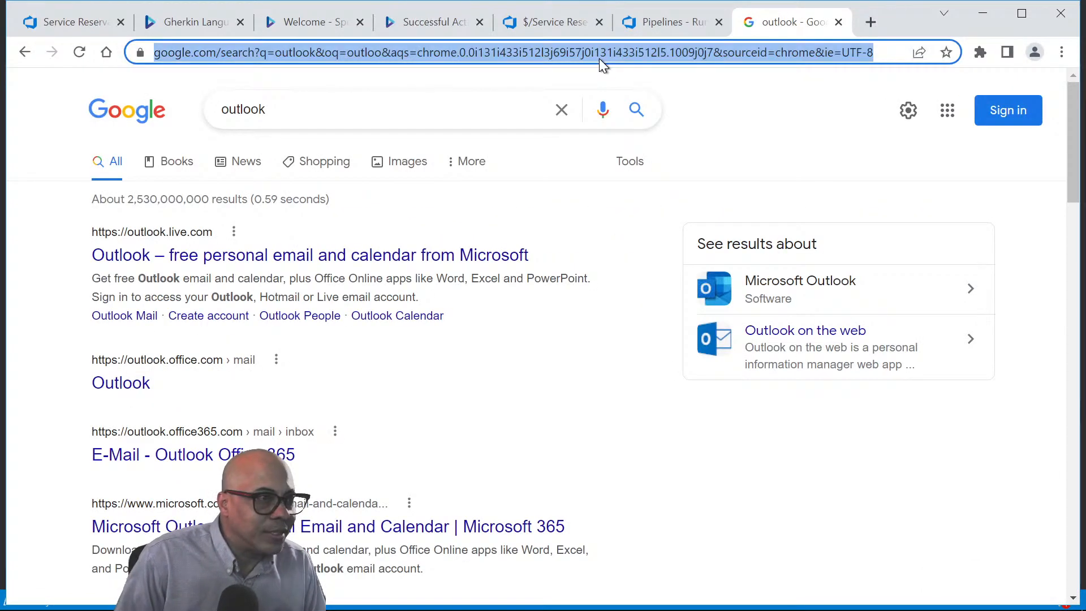
type("outlook")
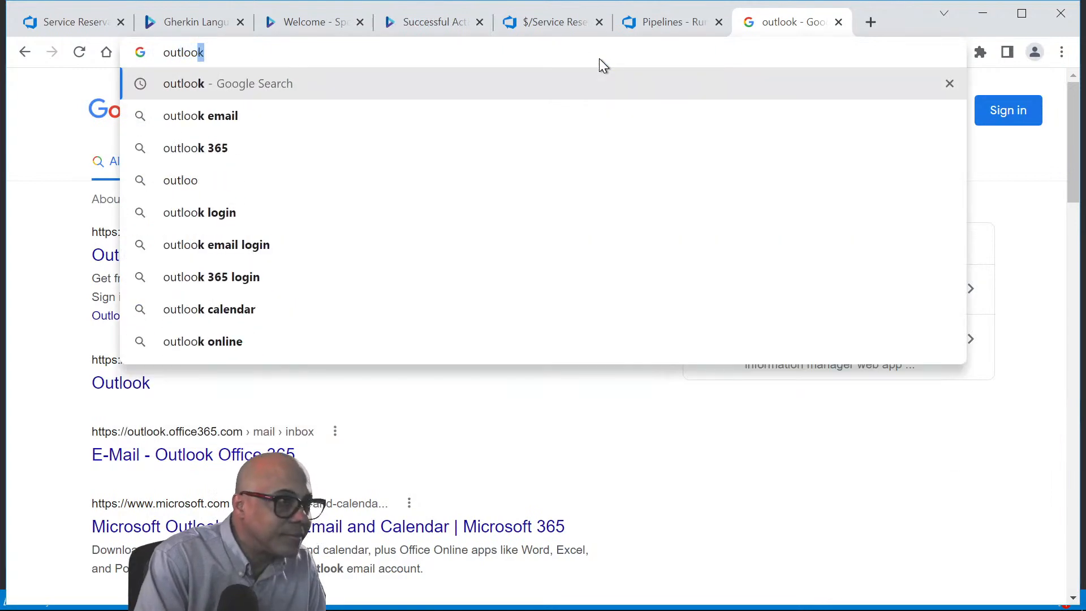
type(".live.com")
key("Return")
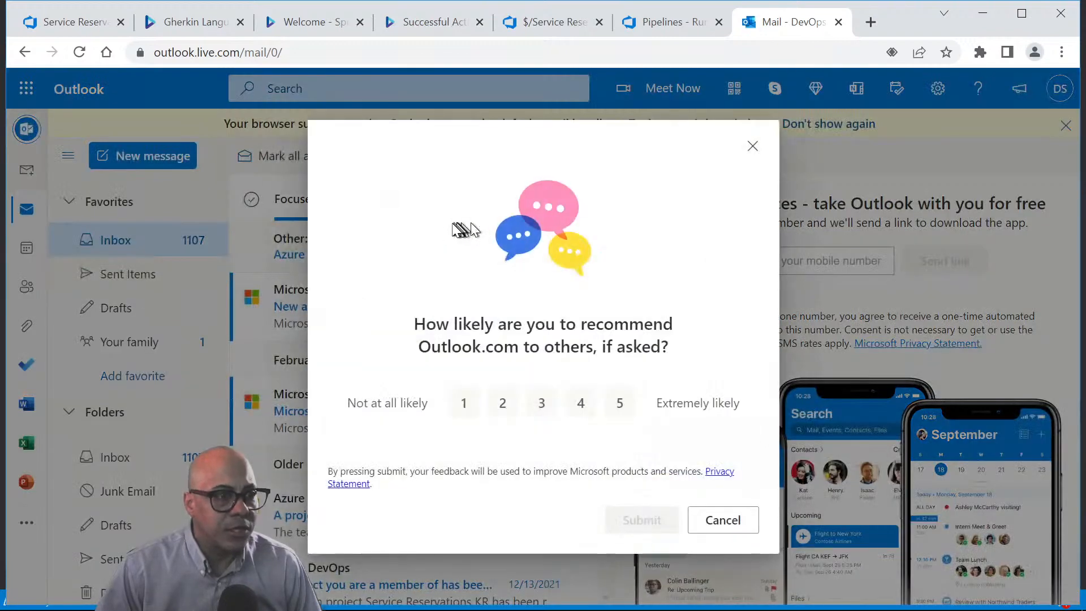
Dismiss the survey to open the Service Reservations RS-ASP.NET-CI build succeeded email in the Other inbox, and return to run 20220329.2's log.
left_click(722, 521)
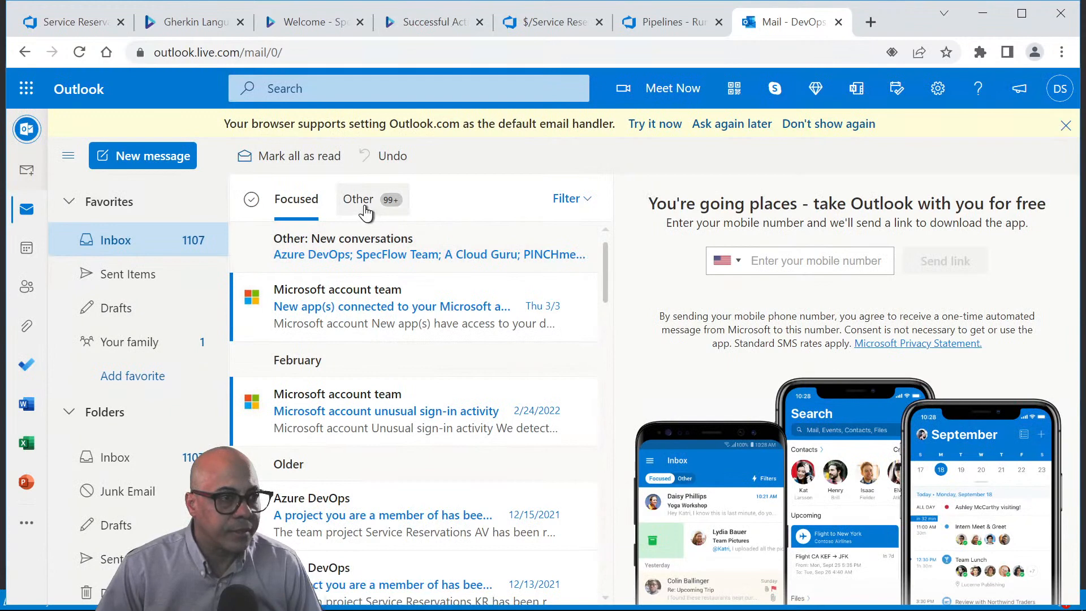
left_click(365, 212)
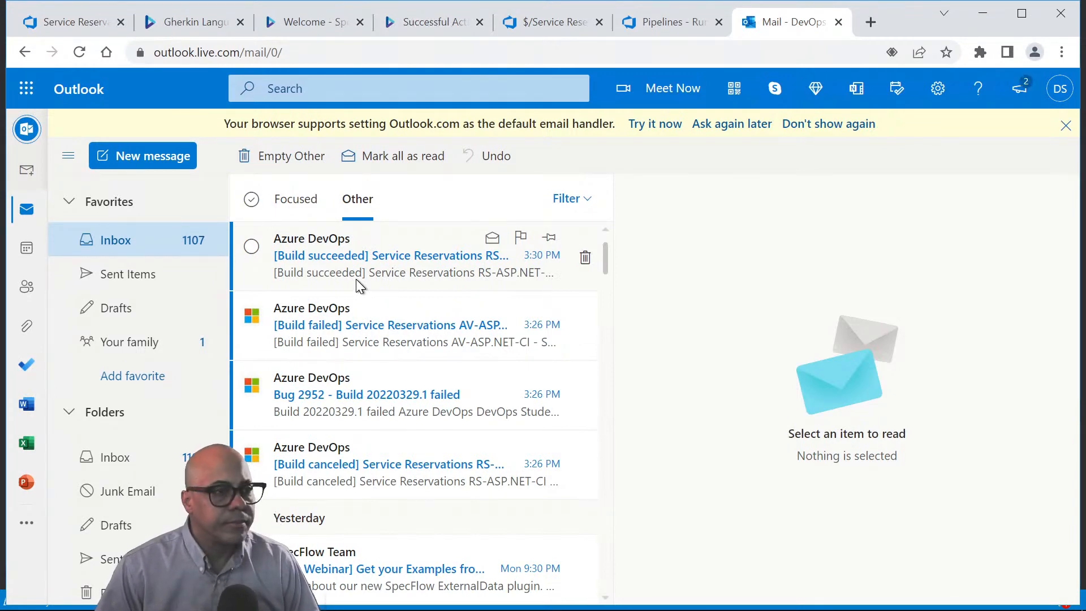
left_click(438, 259)
key("alt+Tab")
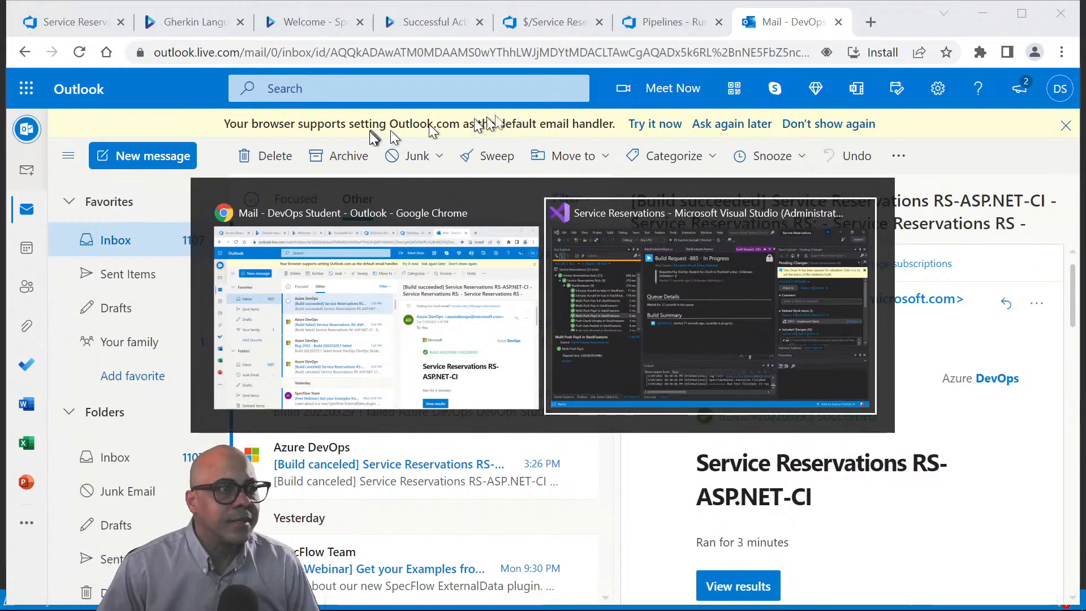
left_click(674, 22)
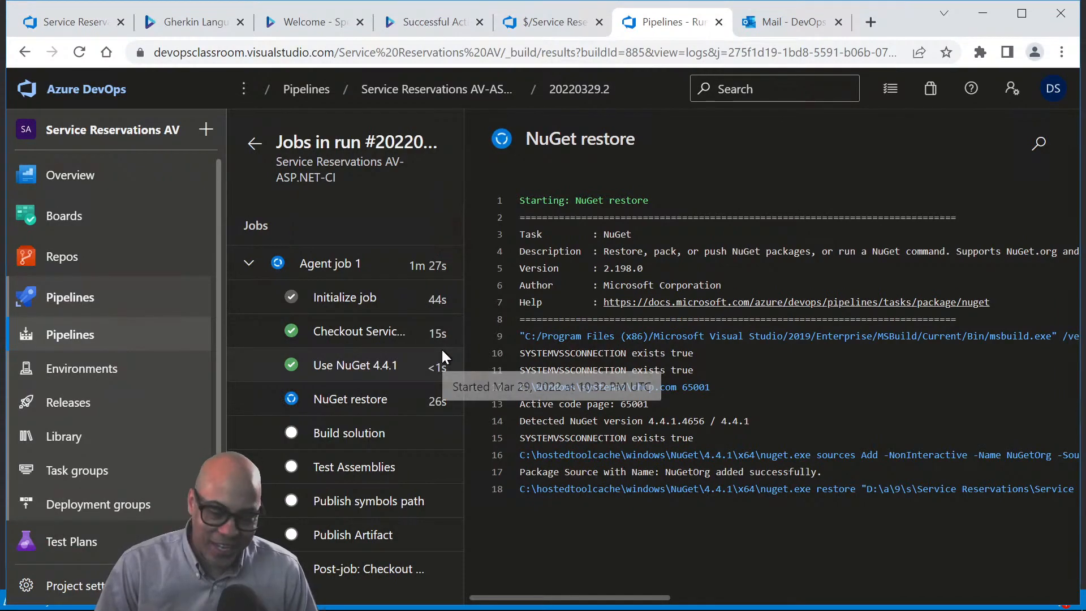
Check the gated validation build's progress across Visual Studio's Build Request -885, the Outlook inbox and run 20220329.2's job log.
key("alt+Tab")
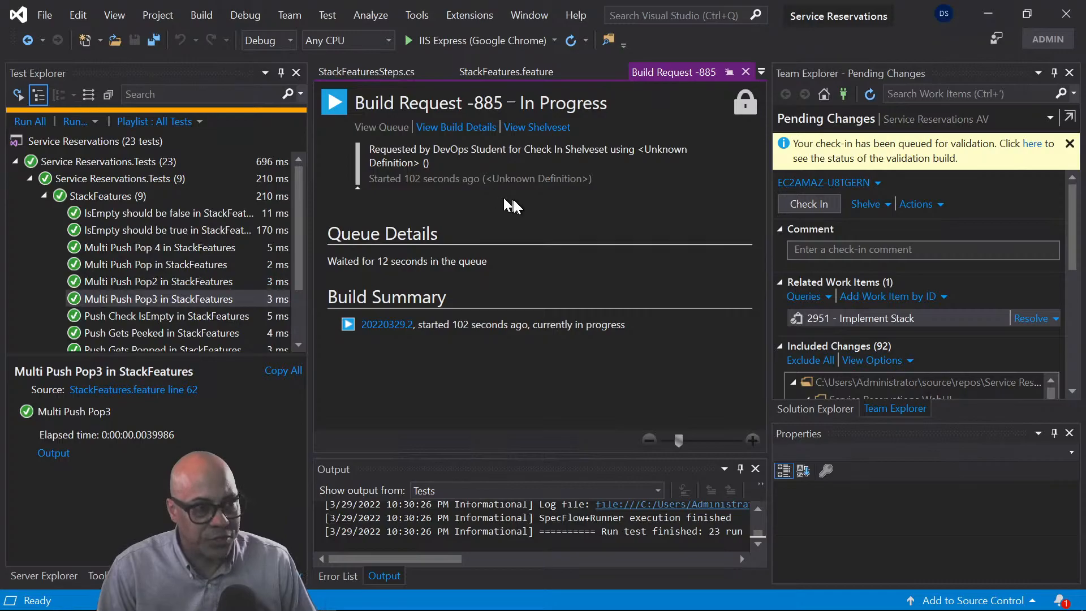
key("alt+Tab")
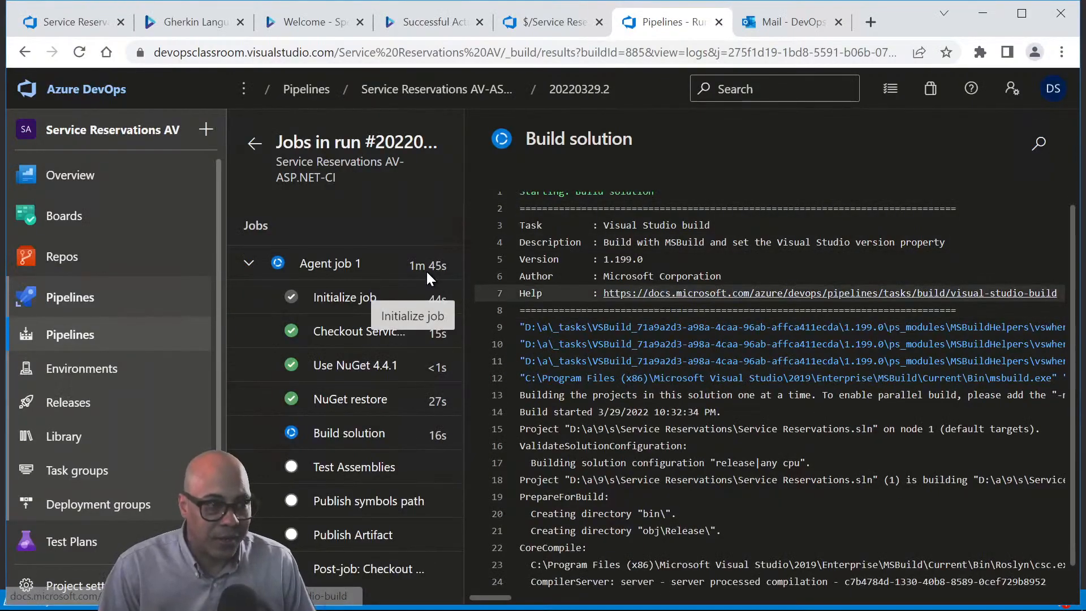
left_click(782, 23)
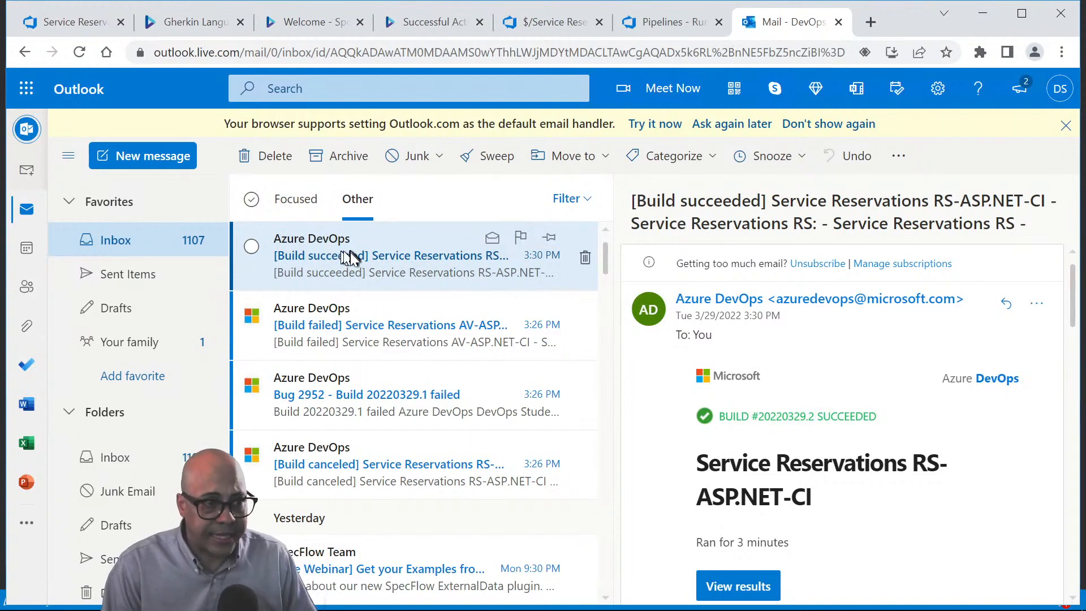
key("alt+Tab")
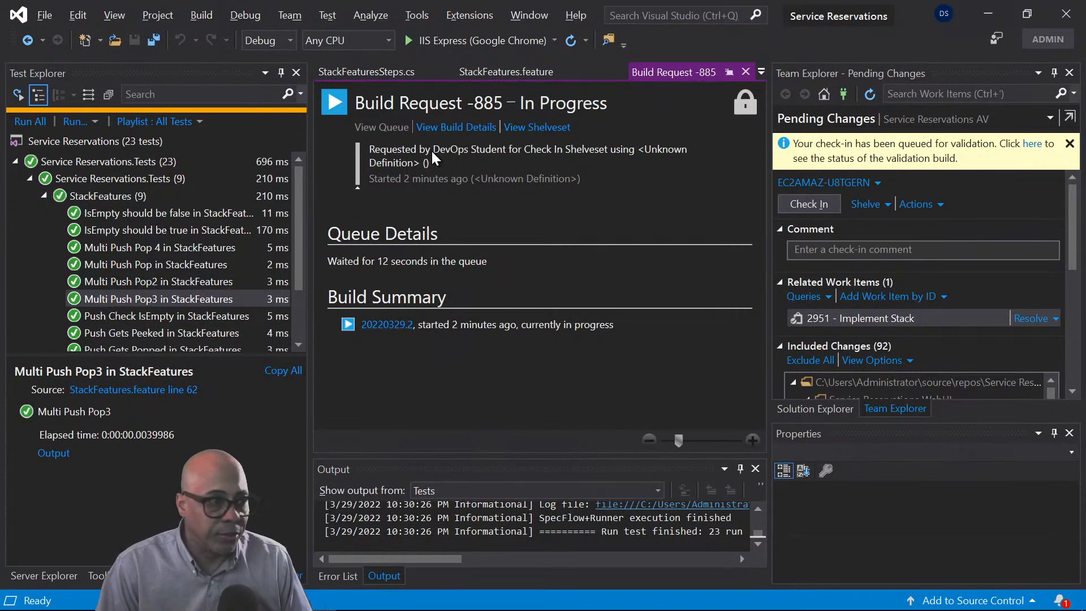
key("alt+Tab")
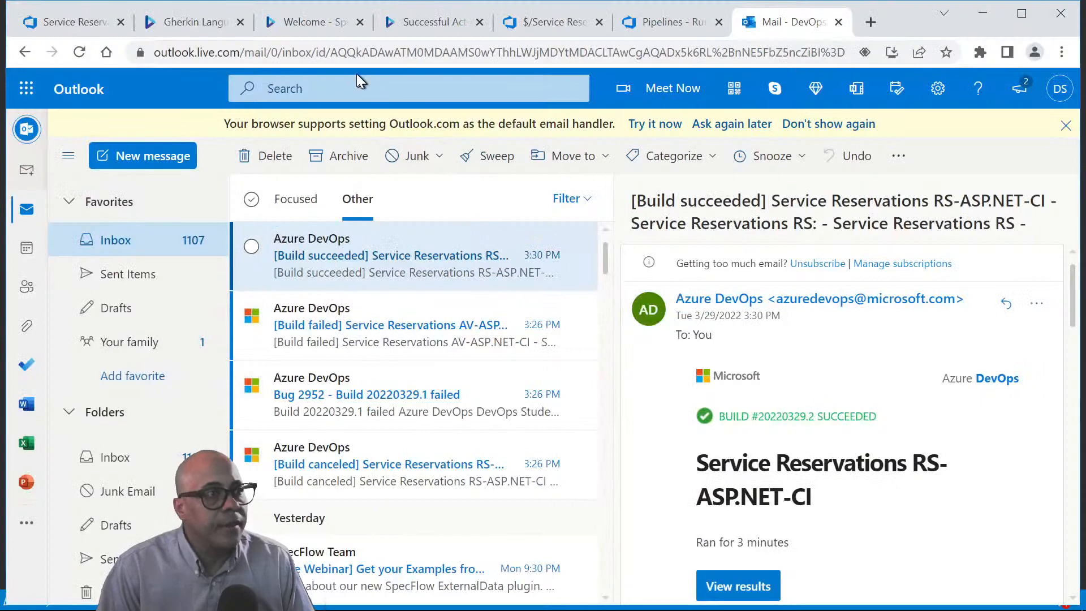
left_click(660, 26)
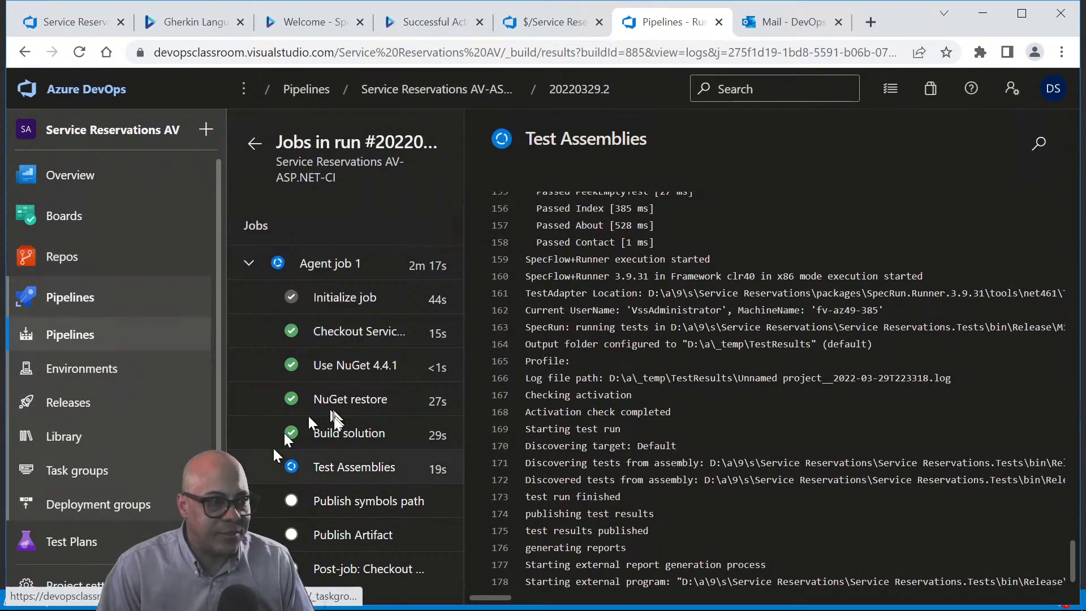
Open the Service Reservations AV repository's files in Azure DevOps, and minimize the remote desktop session to return to the slides.
left_click(57, 263)
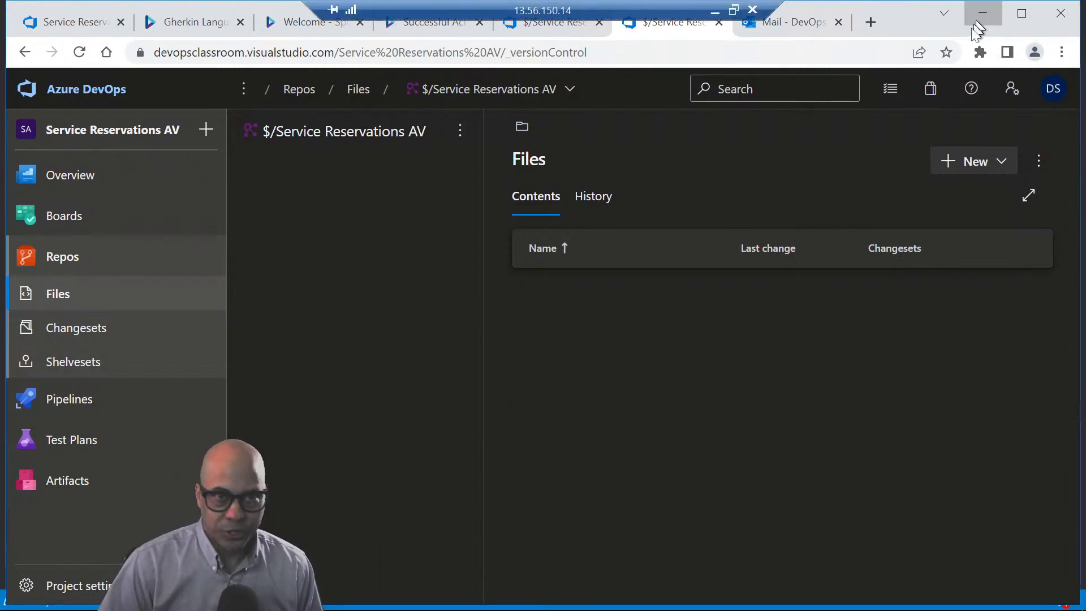
left_click(711, 10)
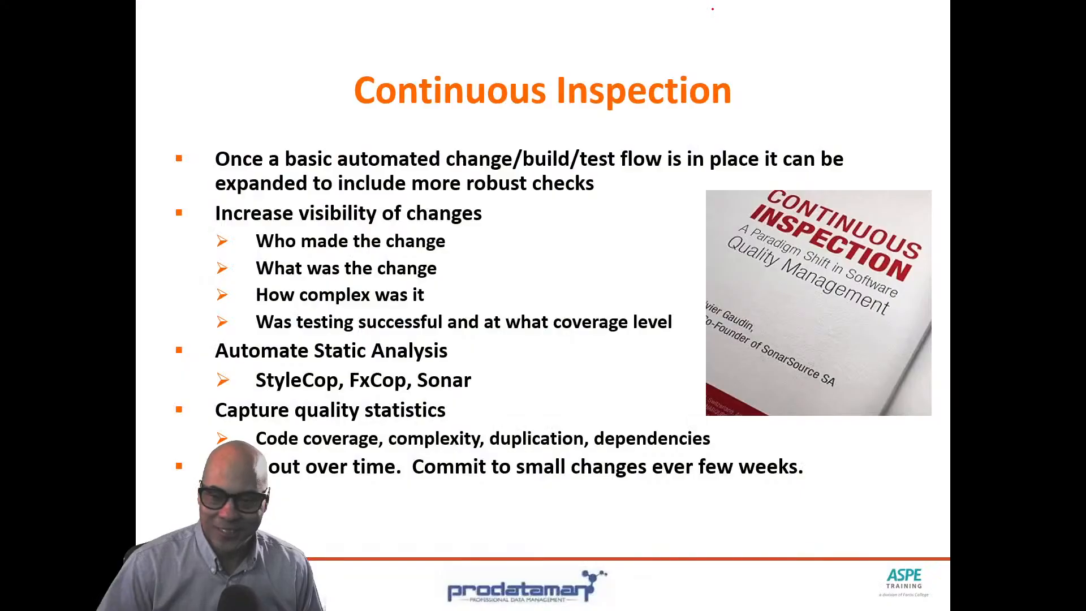